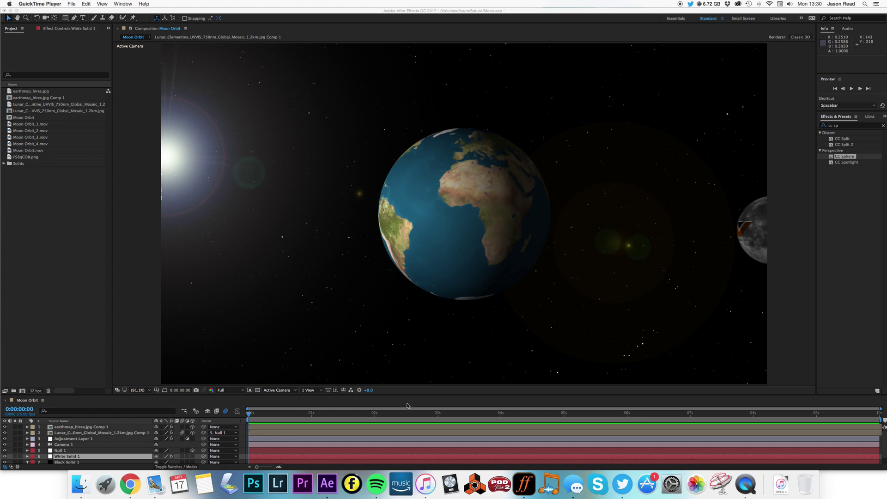
Bring After Effects forward, then play and stop a preview of the finished scene
left_click(849, 89)
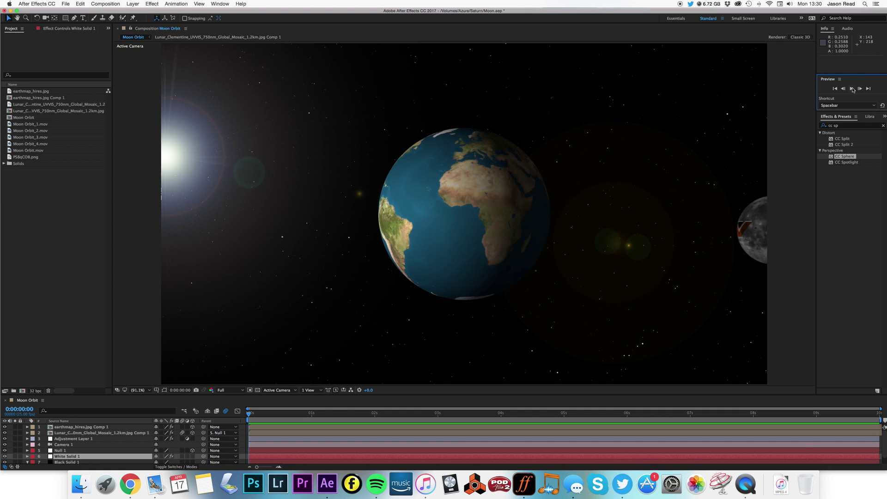
left_click(852, 89)
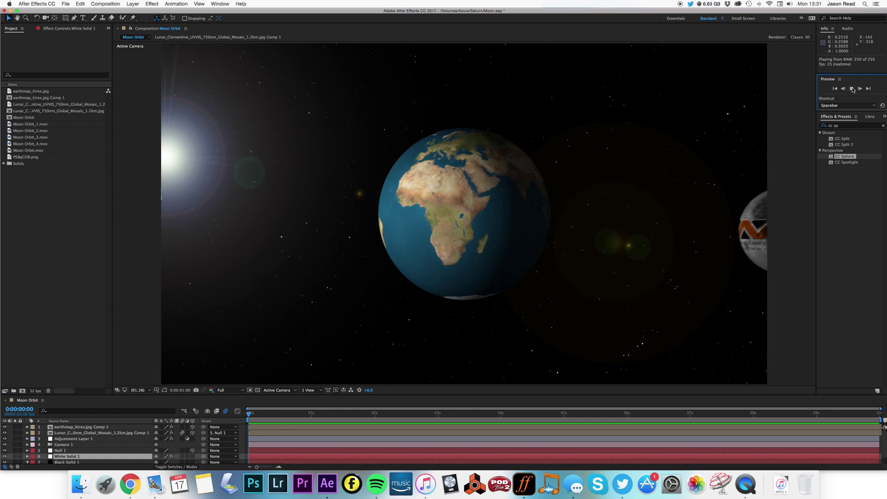
left_click(852, 89)
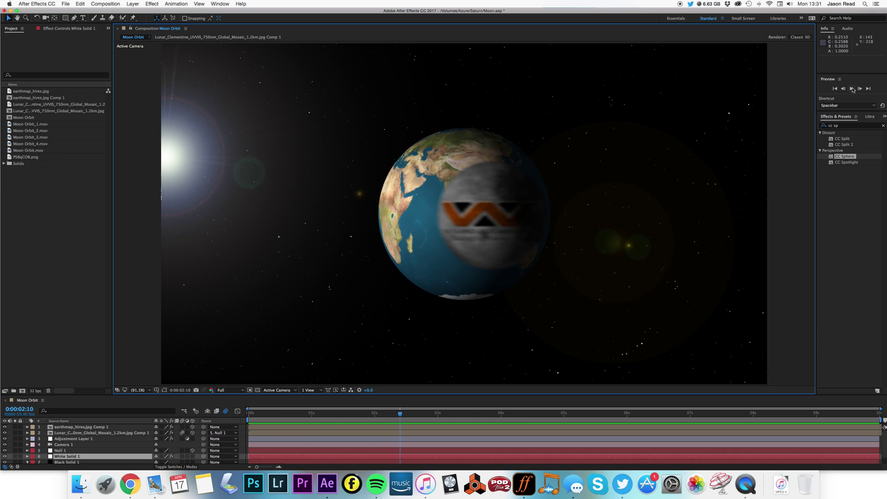
Reset the Standard workspace to its saved layout
left_click(217, 4)
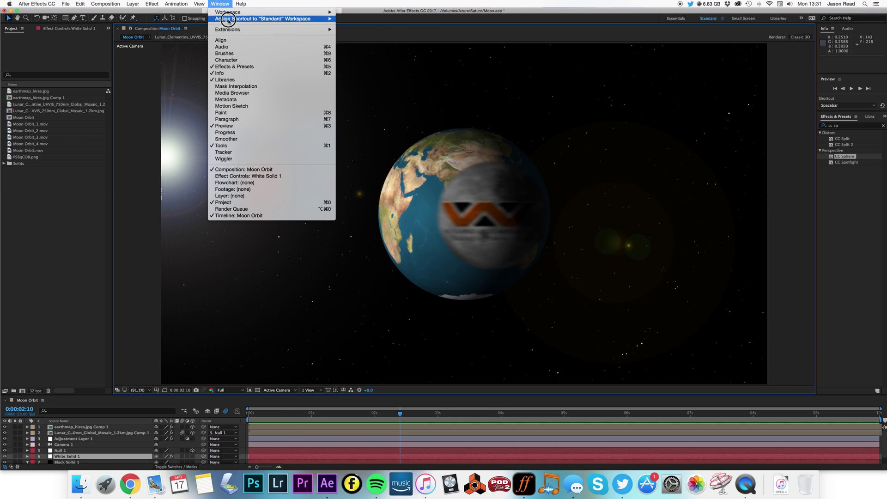
mouse_move(319, 12)
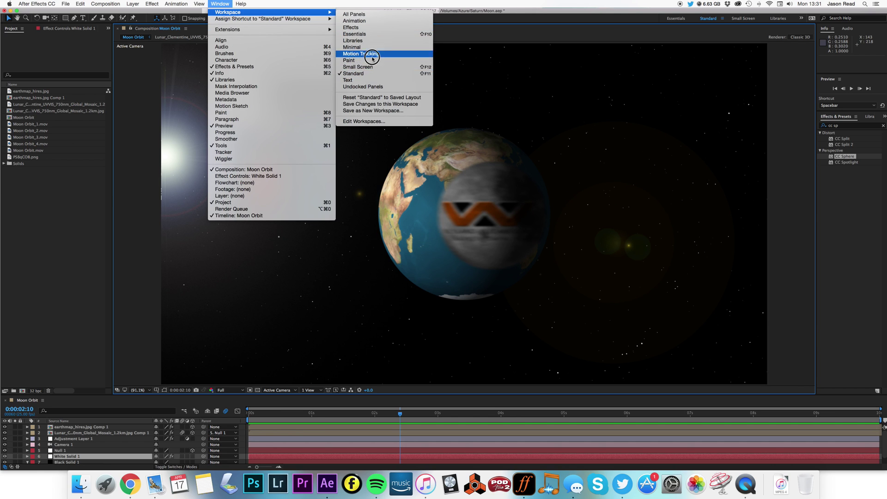
left_click(371, 98)
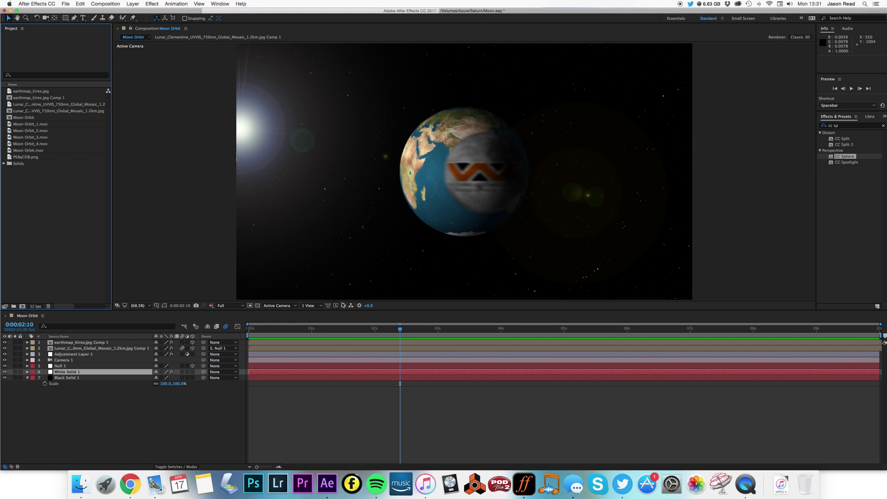
Return the Moon Orbit timeline to its first frame and deselect the White Solid 1 layer
right_click(336, 307)
left_click(407, 355)
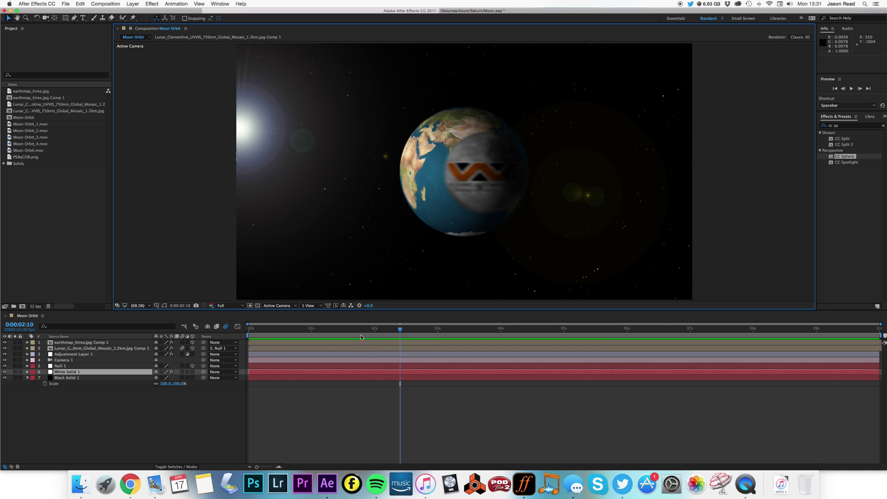
key("Home")
left_click(323, 408)
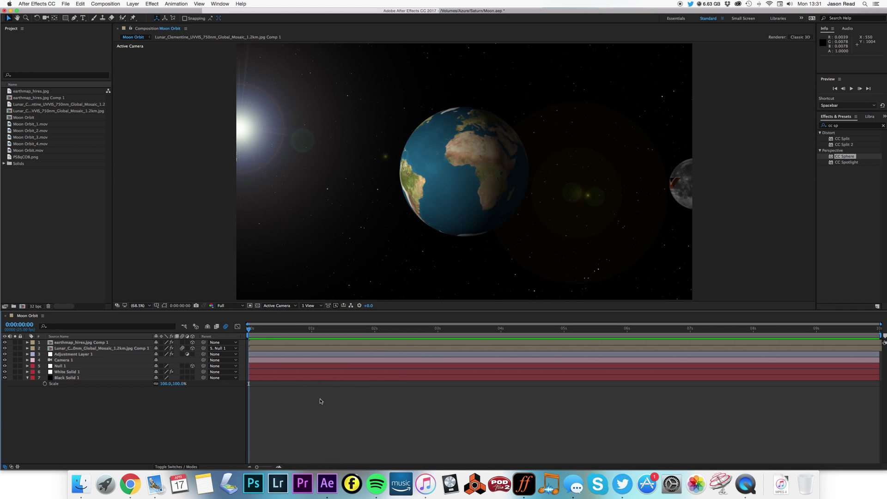
left_click(93, 248)
left_click(105, 3)
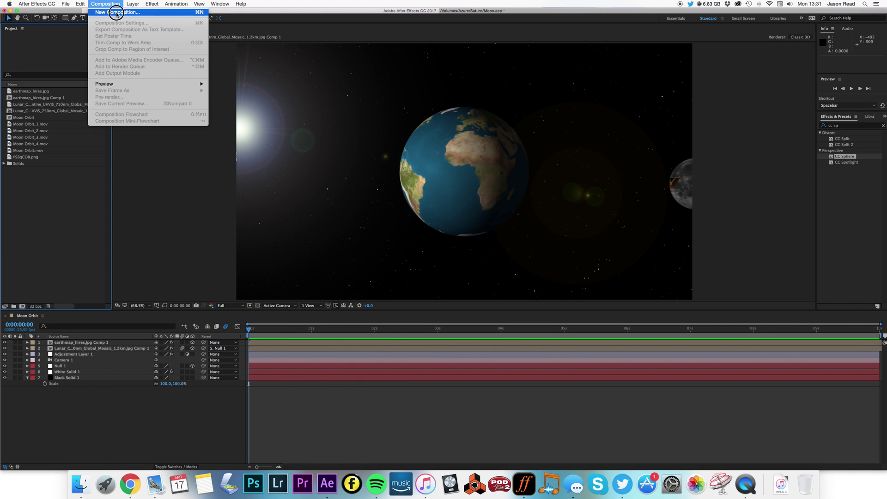
Create a new composition named Orbit 2 using HDTV 1080 25 with a 10-second duration
left_click(116, 12)
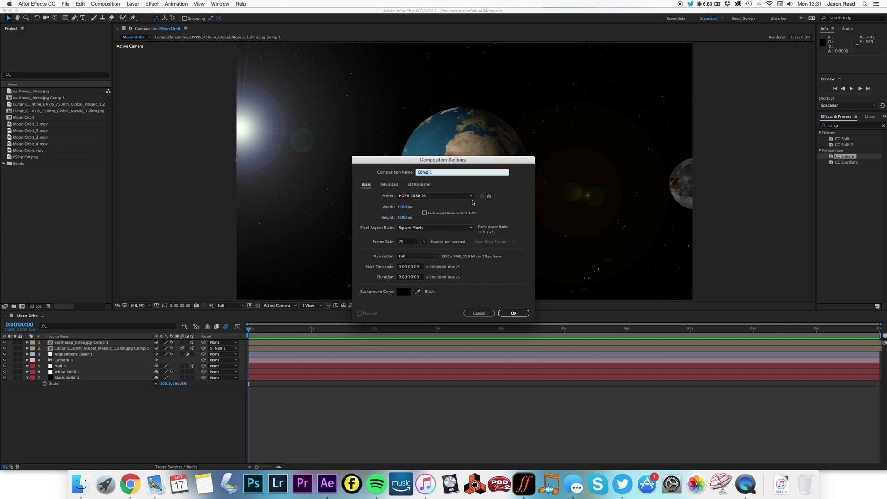
type("Orbit 2")
left_click(507, 314)
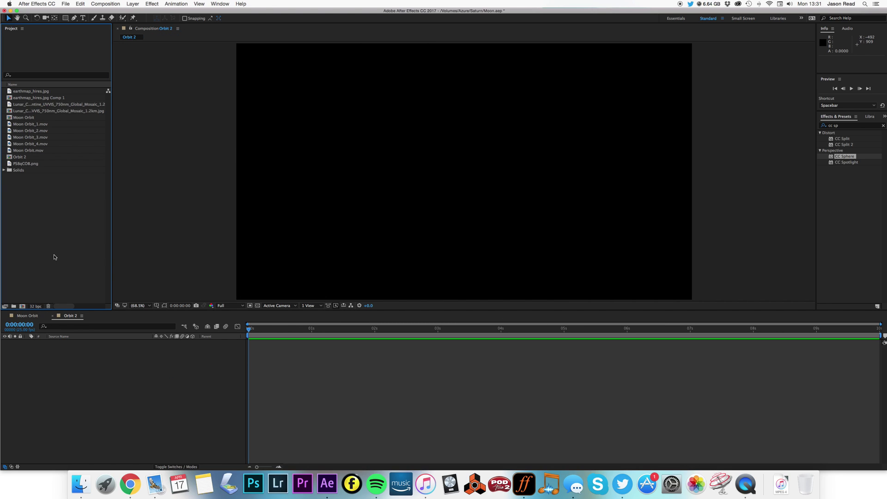
Add the earthmap_hires.jpg footage to the Orbit 2 timeline as a layer
left_click(12, 91)
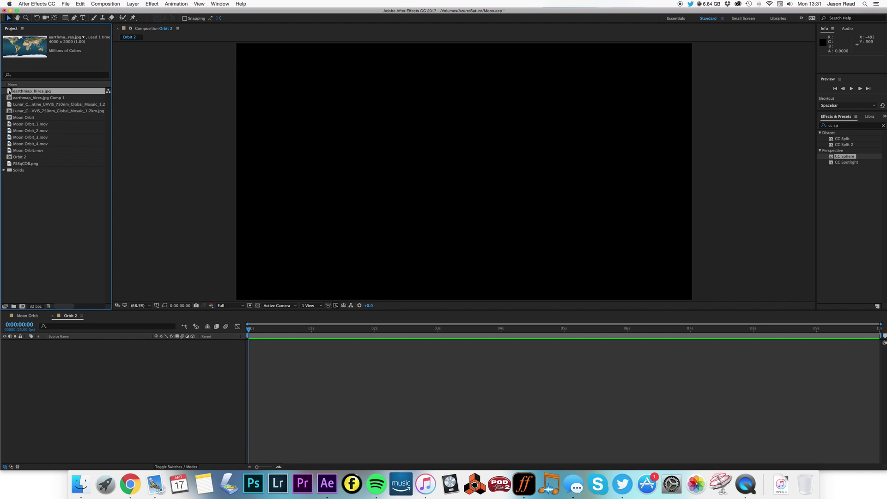
left_click_drag(9, 92, 222, 367)
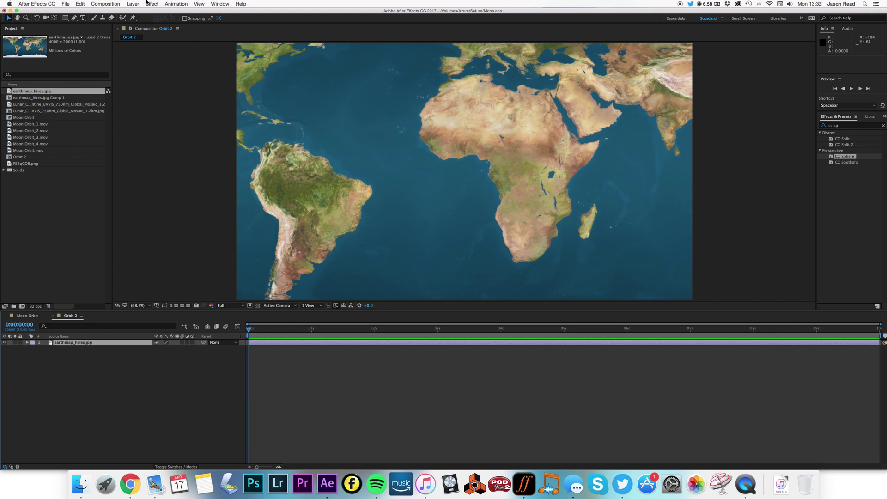
left_click(850, 198)
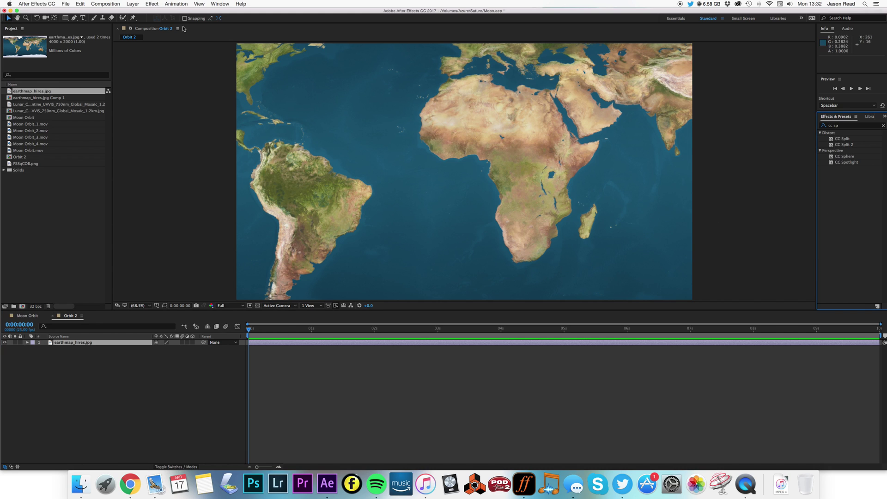
Fit the earthmap_hires.jpg layer to the composition frame with Fit to Comp
left_click(386, 354)
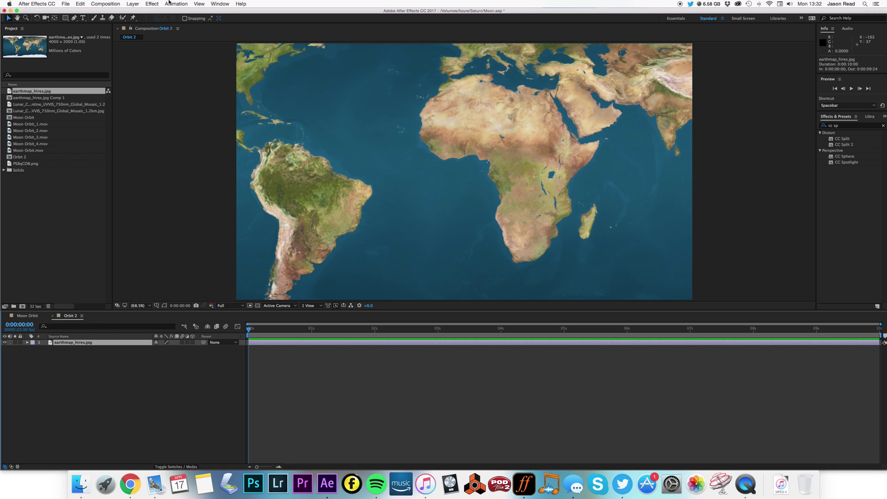
left_click(138, 4)
mouse_move(200, 81)
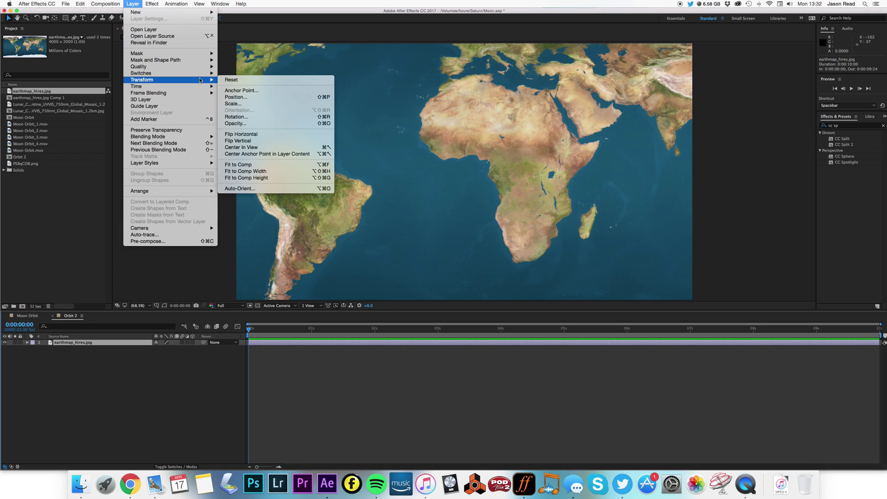
left_click(304, 169)
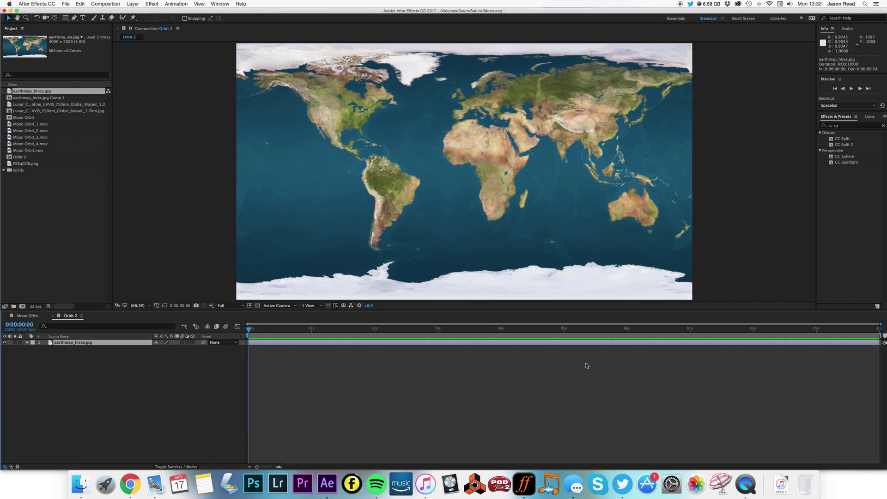
left_click(585, 362)
left_click(657, 346)
left_click(843, 157)
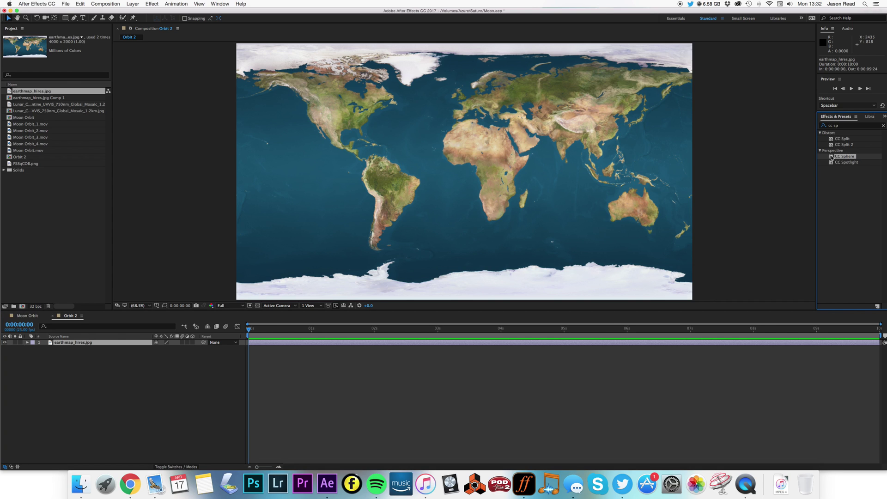
left_click_drag(831, 157, 609, 344)
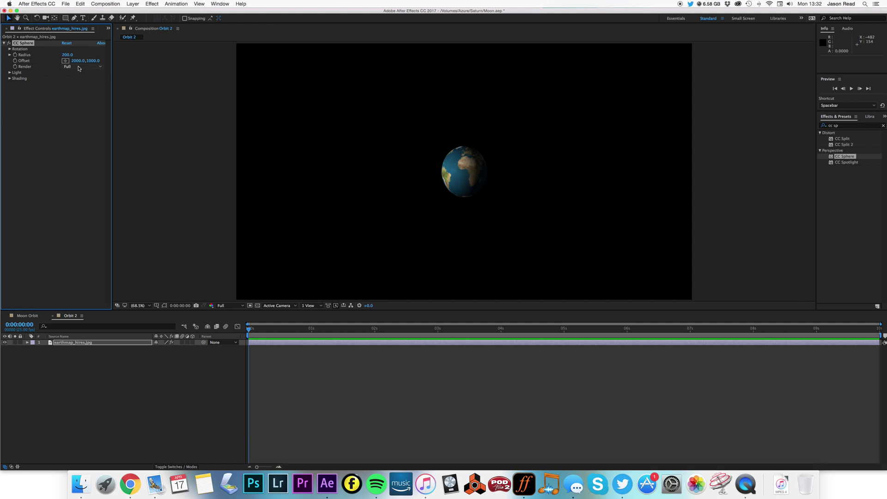
left_click_drag(69, 57, 98, 61)
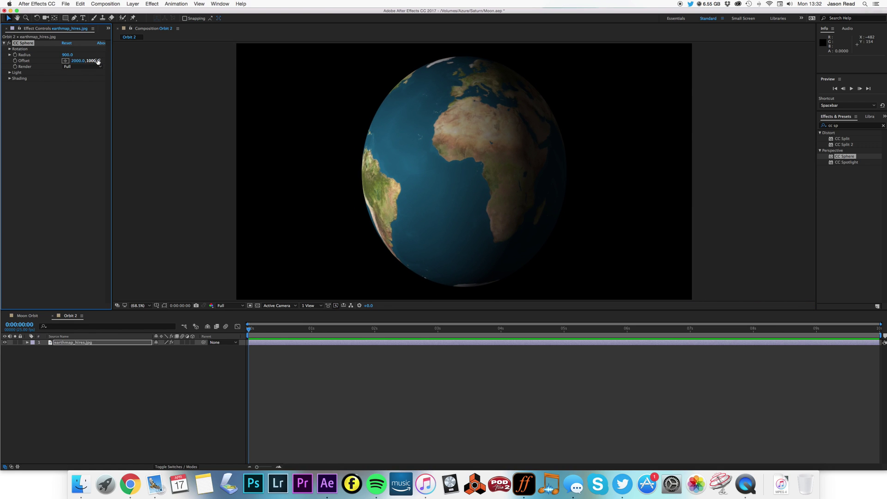
left_click(28, 48)
left_click(26, 43)
key("Delete")
key("s")
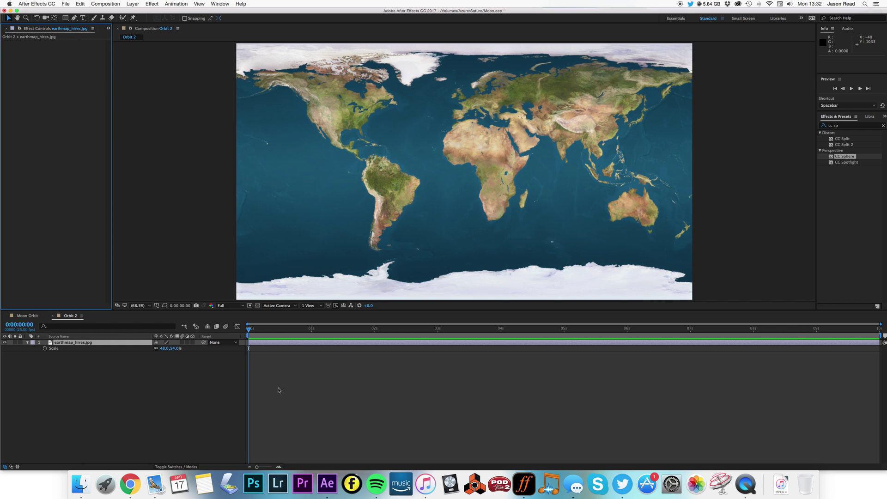
left_click(355, 424)
Pre-compose the world map layer into a new composition named Earth
left_click(334, 345)
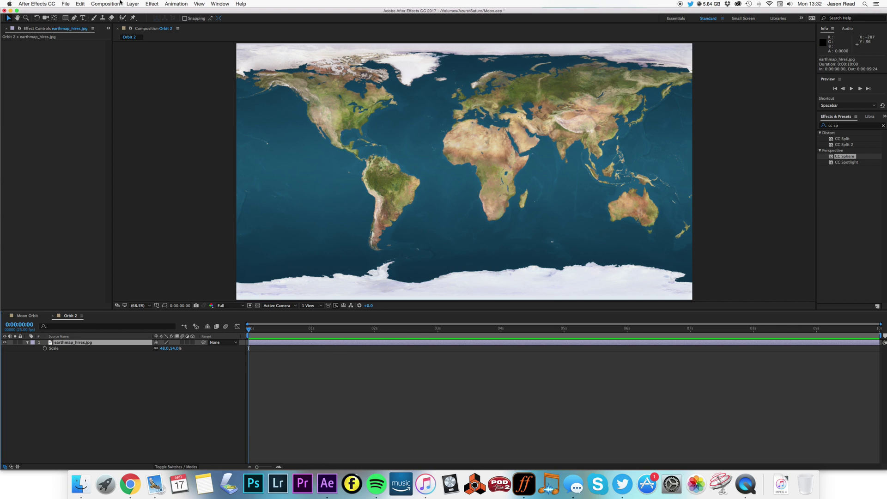
left_click(133, 3)
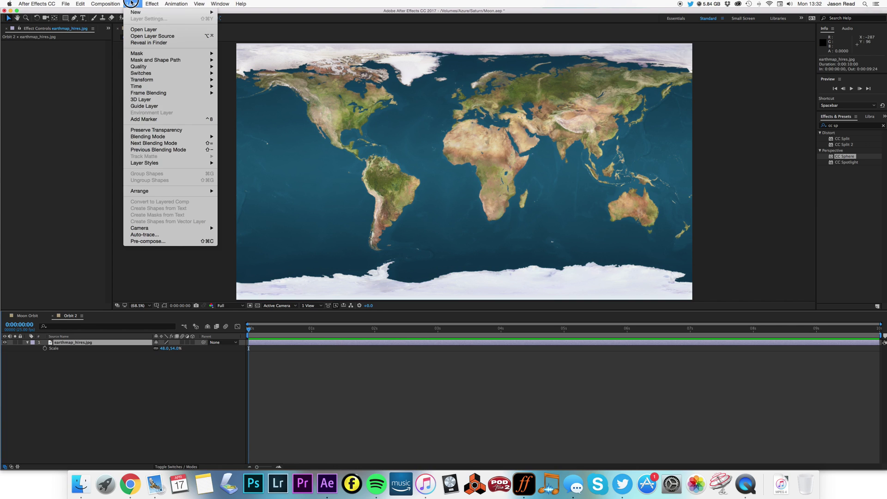
left_click(160, 241)
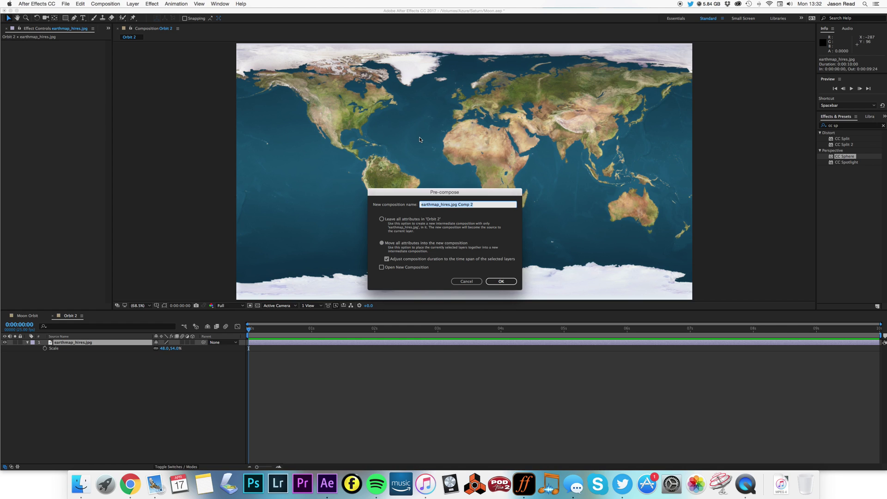
type("Earth")
left_click(501, 281)
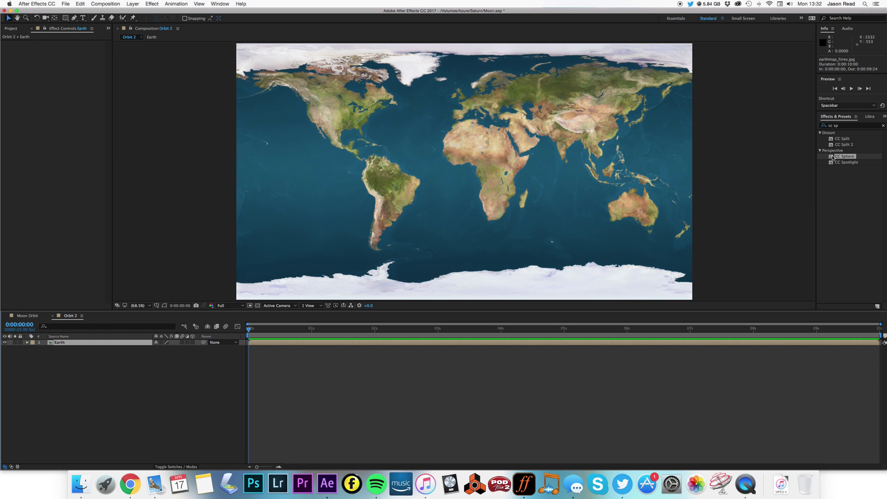
Apply CC Sphere to the Earth layer and set its Radius to 299
left_click_drag(832, 157, 630, 343)
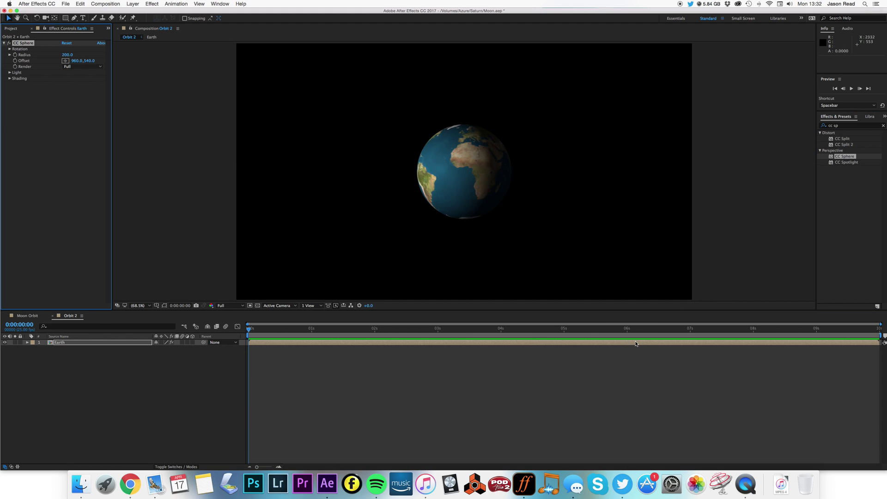
left_click_drag(67, 54, 108, 58)
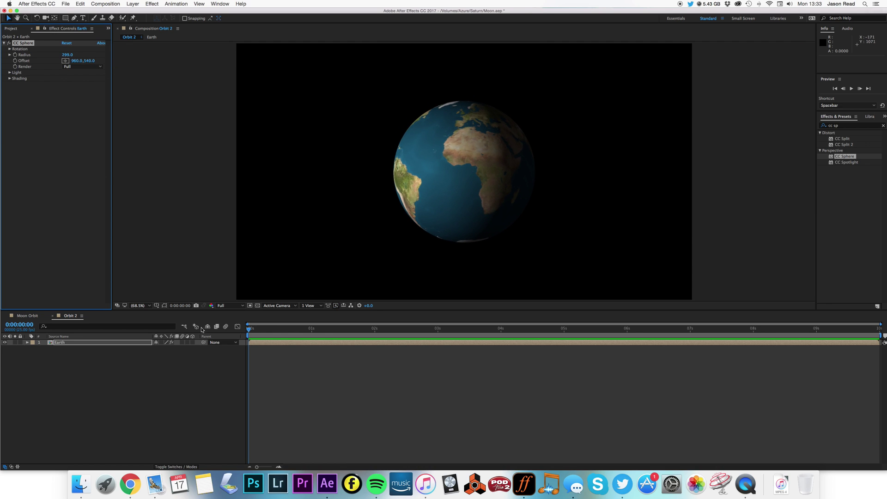
left_click(279, 342)
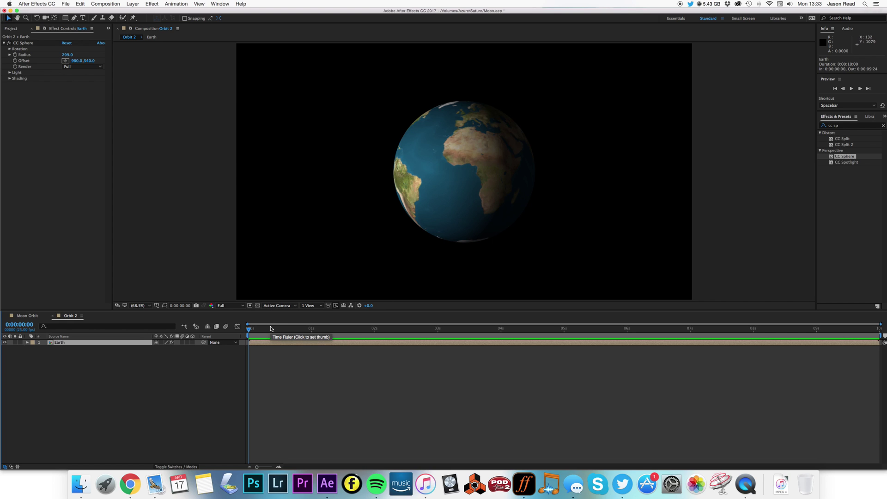
Drive the Earth's CC Sphere Rotation Y with the expression time*36
left_click(9, 49)
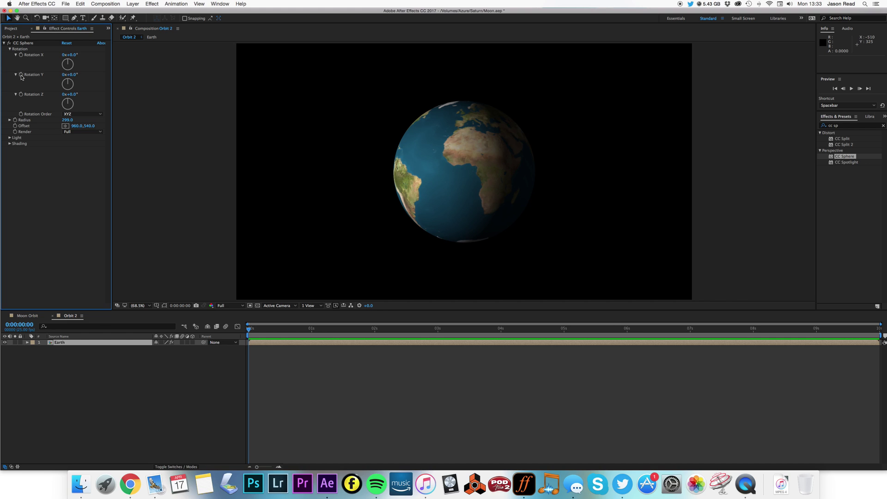
left_click(20, 75, "alt")
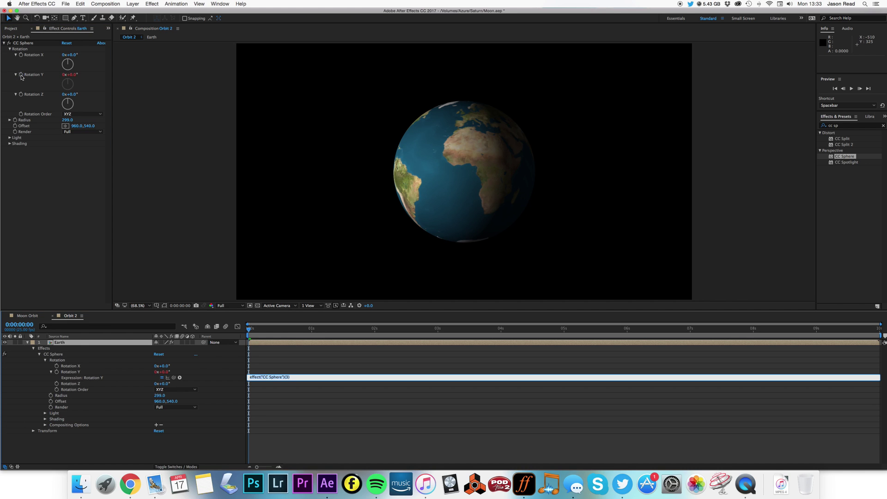
type("time*36")
left_click(306, 427)
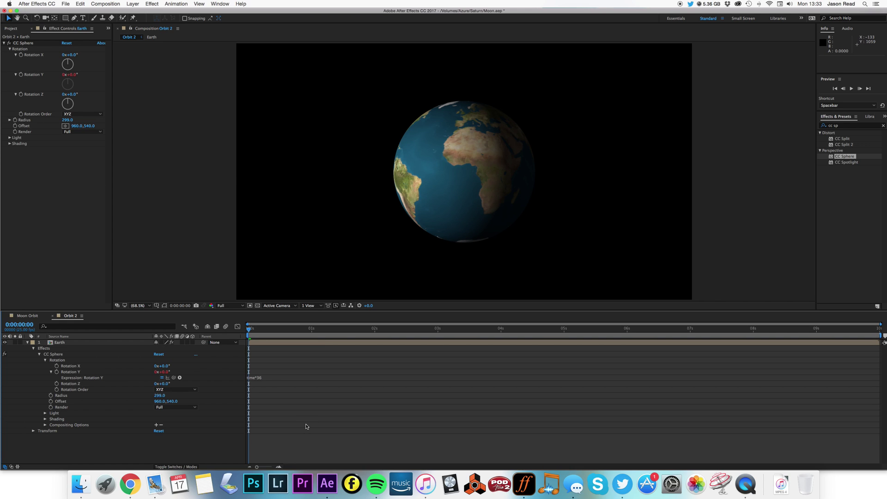
left_click(28, 342)
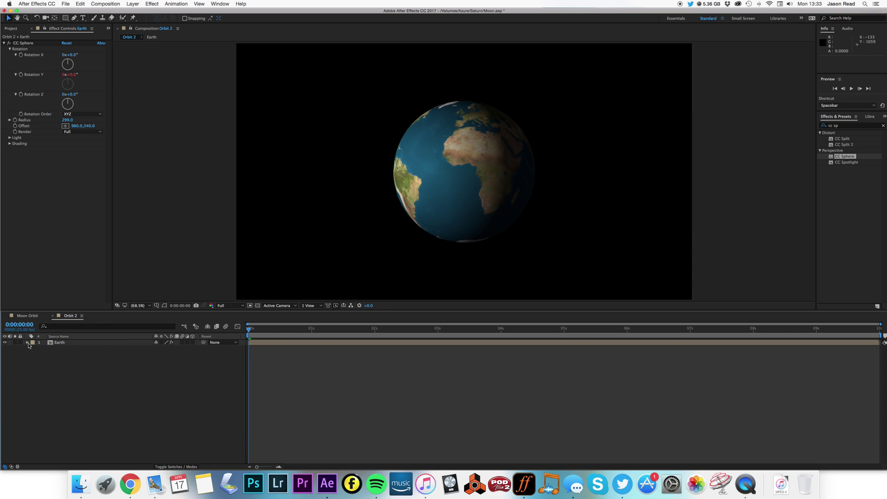
Preview the spinning Earth, then return to the first frame
key("space")
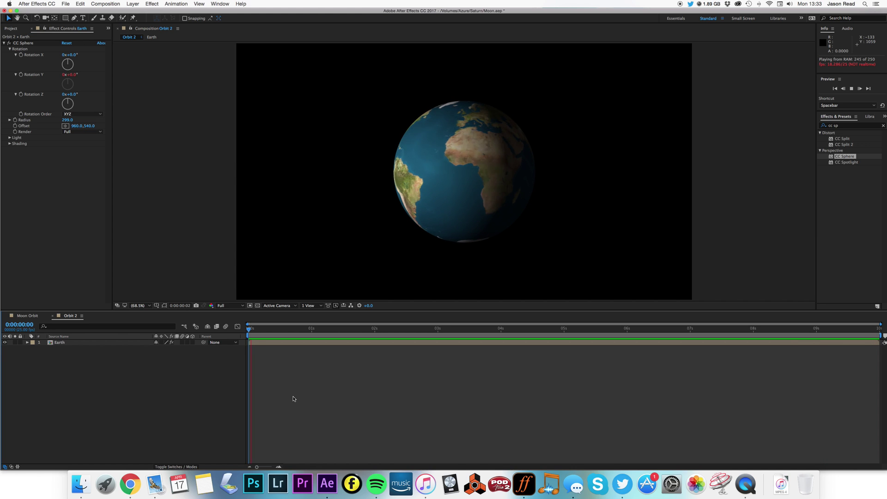
key("space")
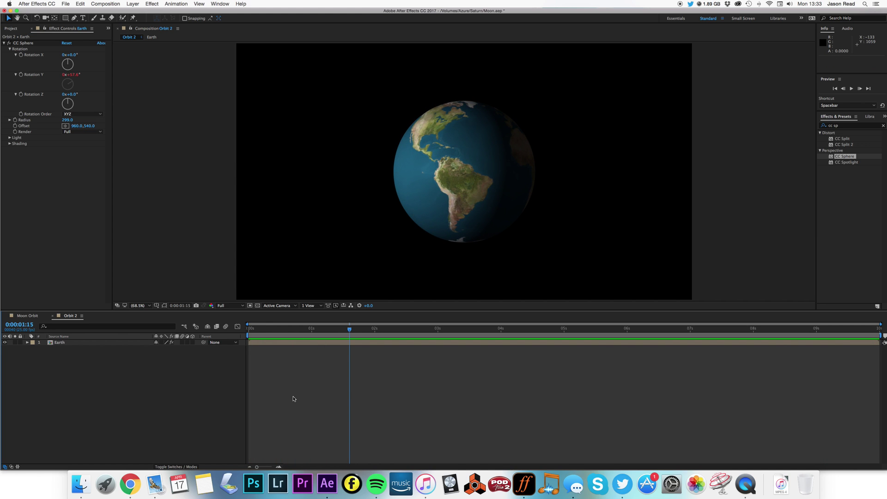
left_click(243, 329)
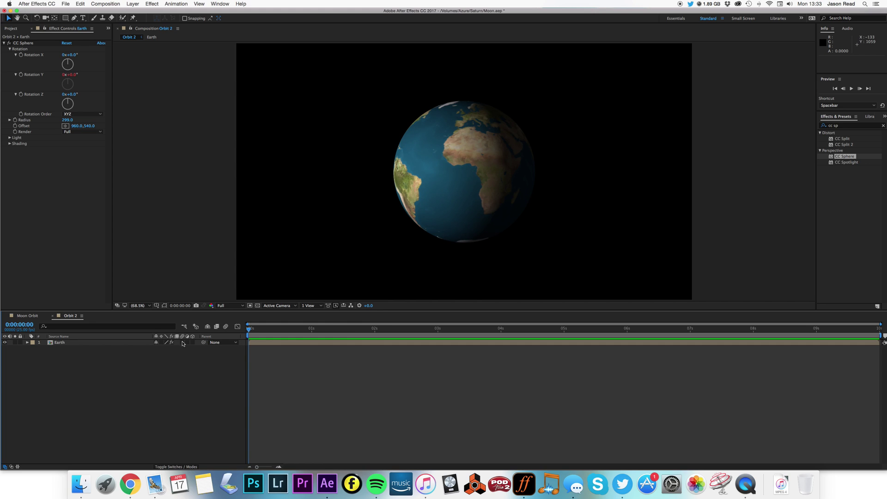
left_click(25, 28)
Add the lunar map image to Orbit 2 and fit it to the composition frame
left_click(81, 214)
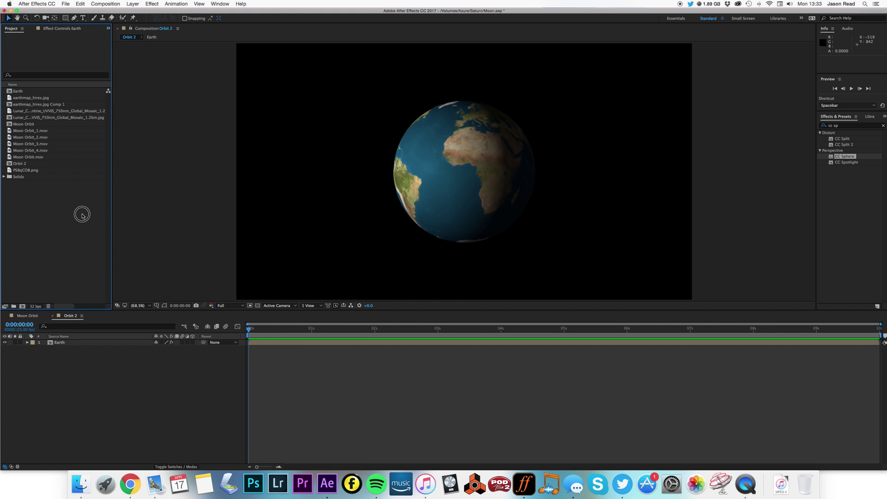
left_click(72, 113)
left_click_drag(14, 113, 162, 342)
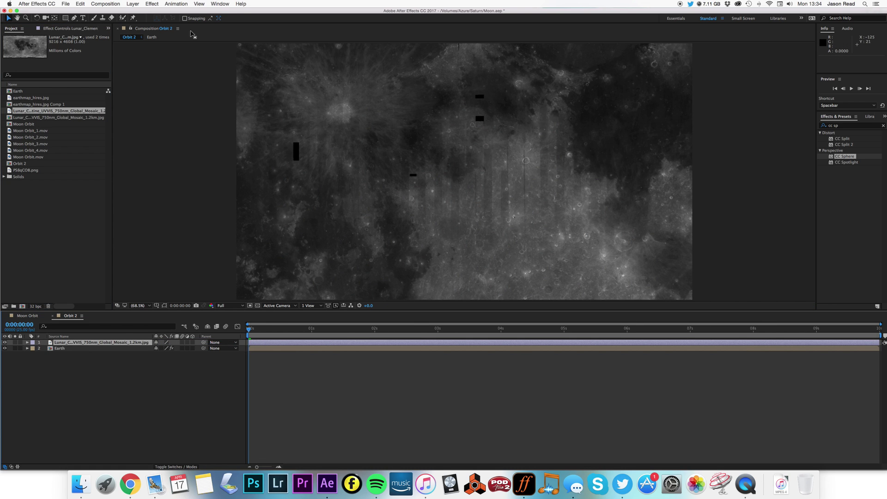
left_click(128, 4)
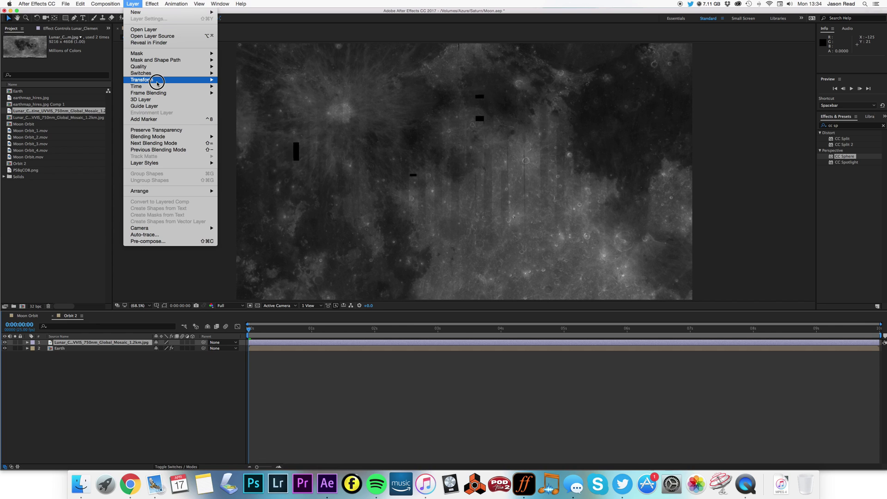
mouse_move(148, 79)
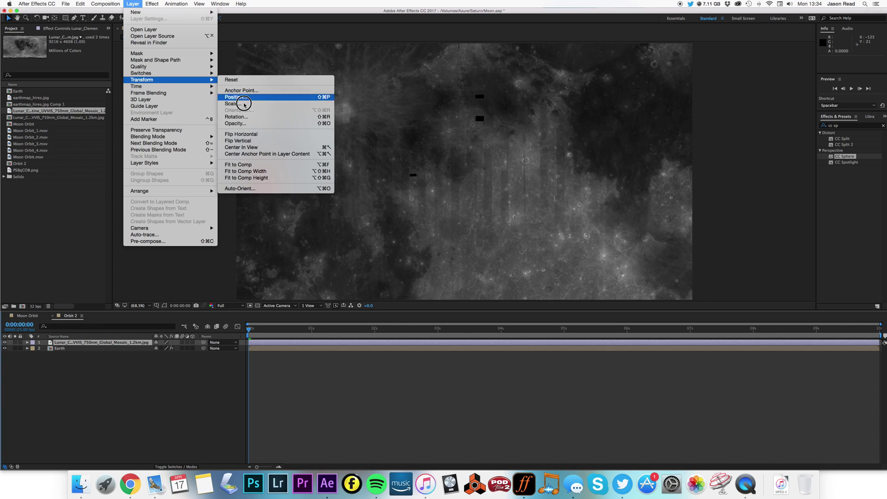
left_click(274, 165)
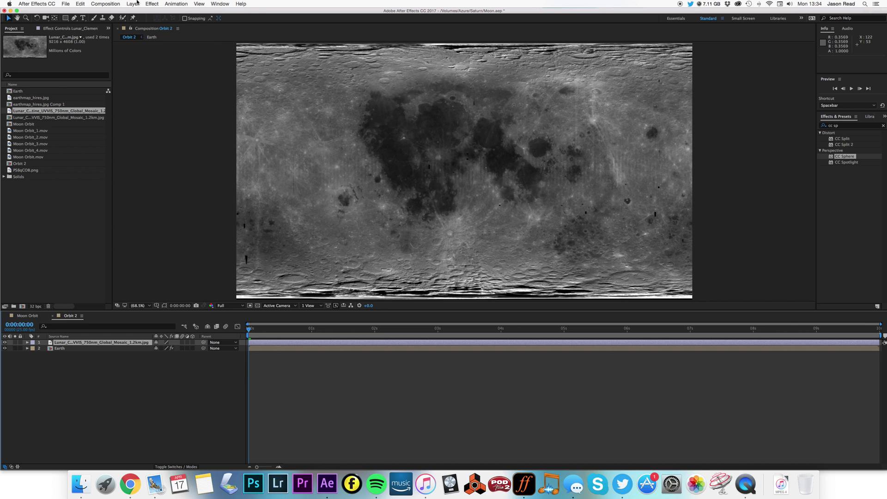
Pre-compose the lunar map layer into a new composition named Moon
left_click(133, 3)
left_click(189, 241)
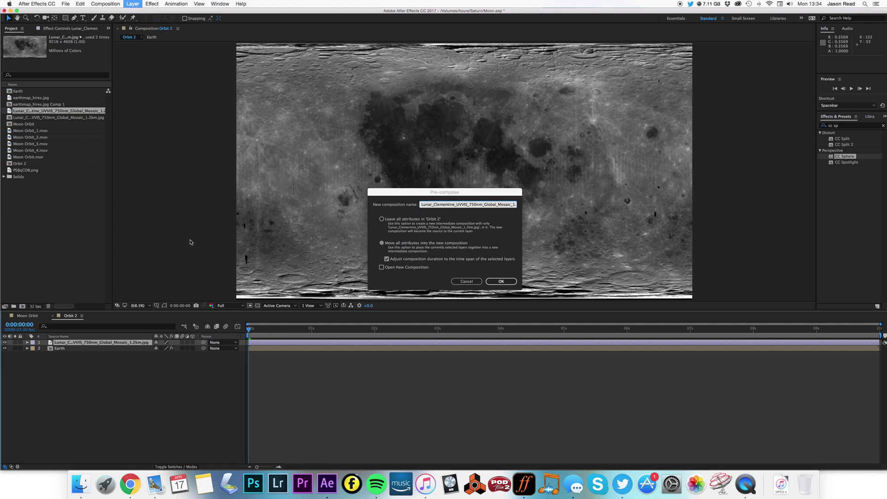
type("Moon")
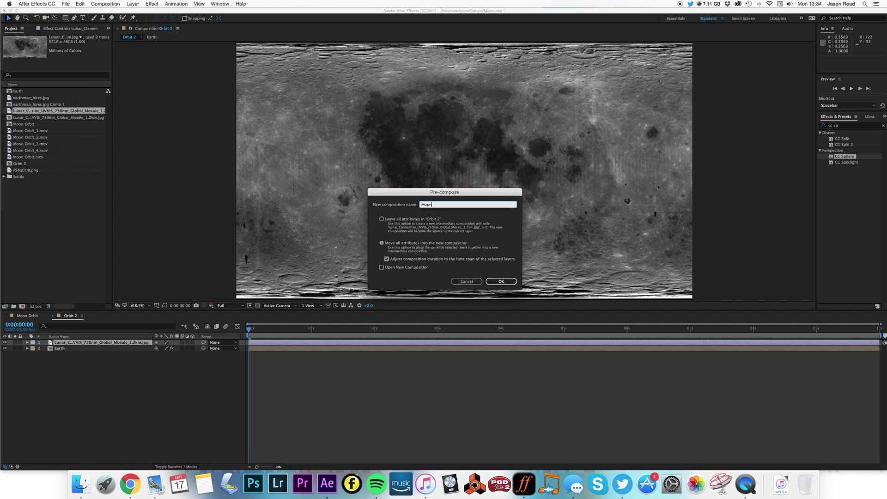
left_click(501, 281)
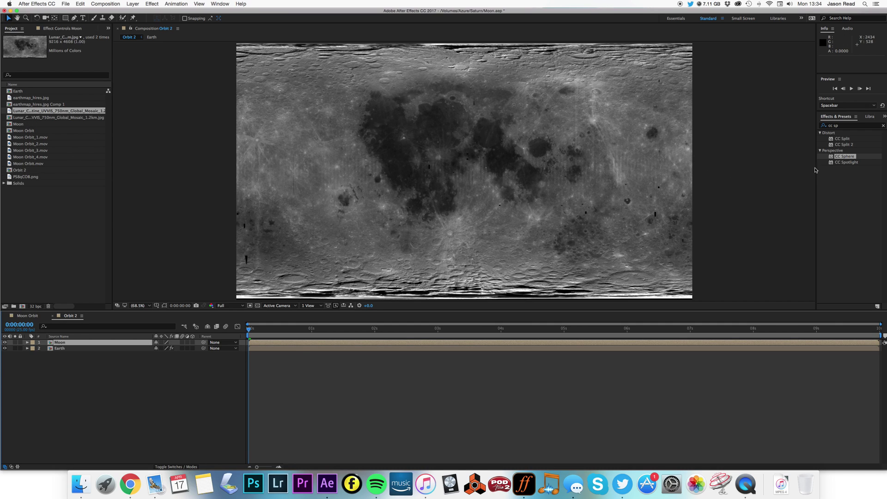
Apply CC Sphere to the Moon layer and shrink its Radius to 152
left_click_drag(831, 158, 628, 342)
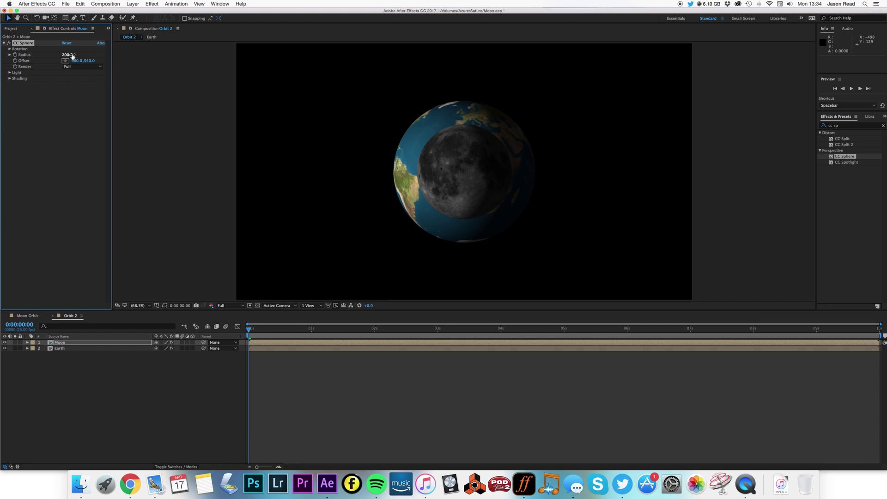
left_click_drag(68, 55, 56, 59)
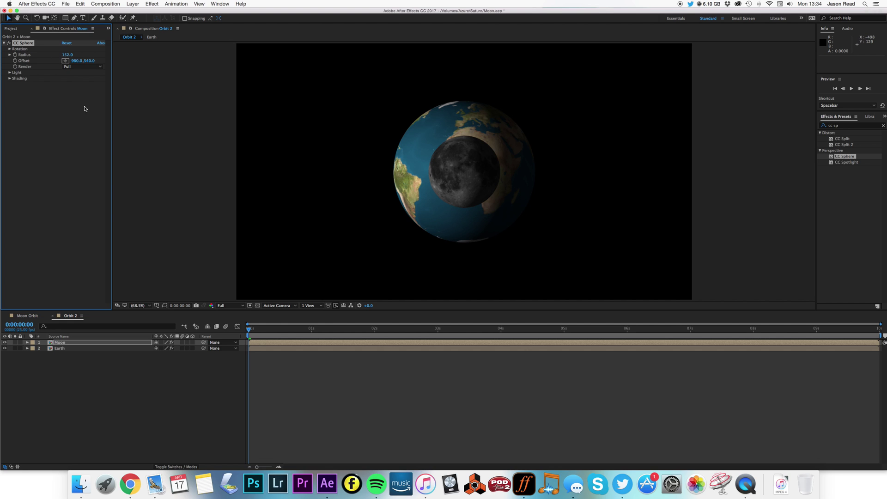
left_click(307, 369)
left_click(297, 342)
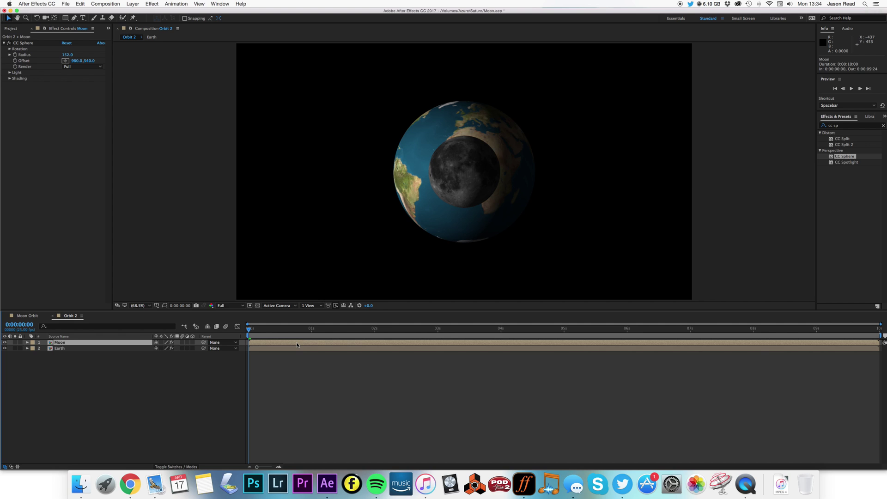
Drive the Moon's Rotation Y with time*-36 and preview the Earth and Moon spinning
left_click(10, 49)
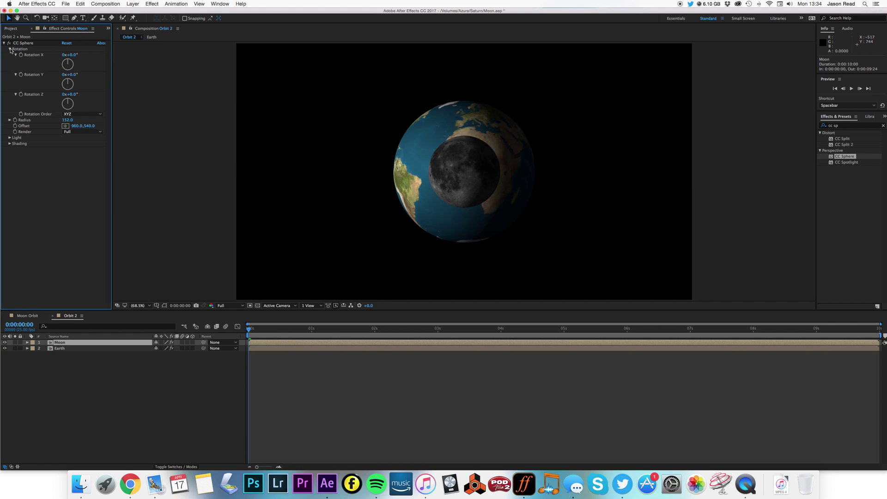
left_click(21, 74, "alt")
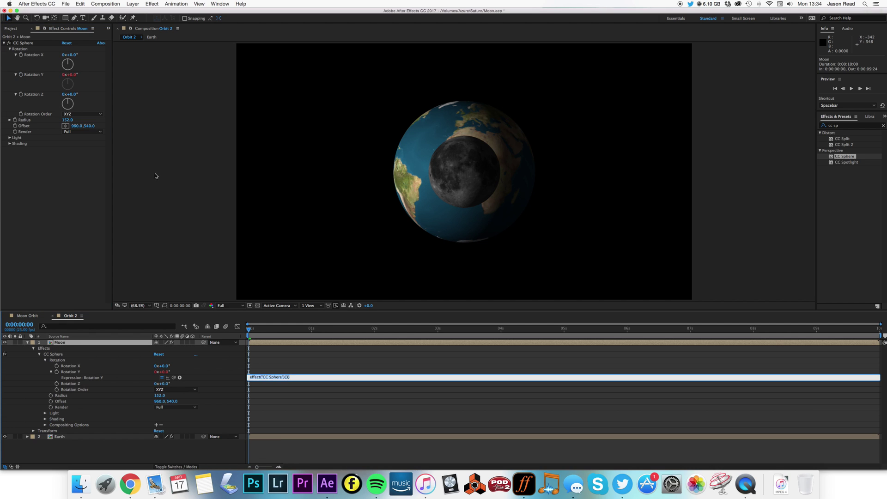
type("time*-36")
left_click(316, 415)
key("space")
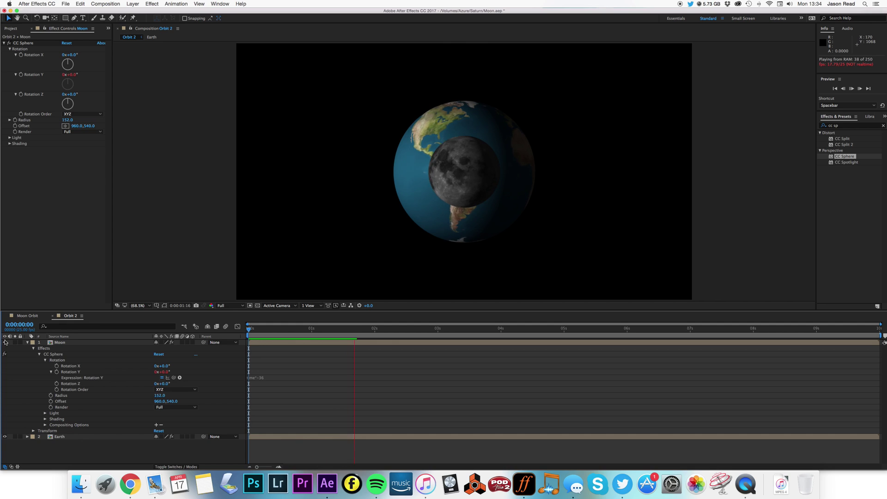
key("space")
left_click(27, 343)
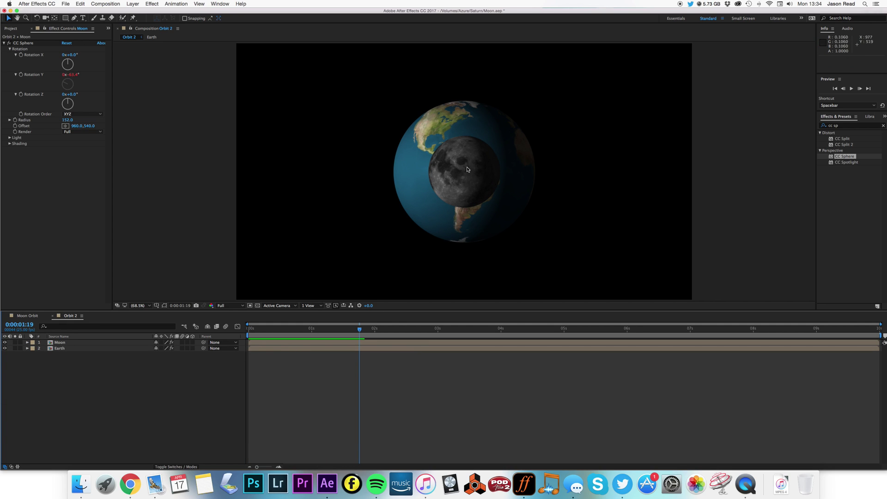
Move the Moon layer to the right of the Earth, around position 1739, 540
left_click(444, 343)
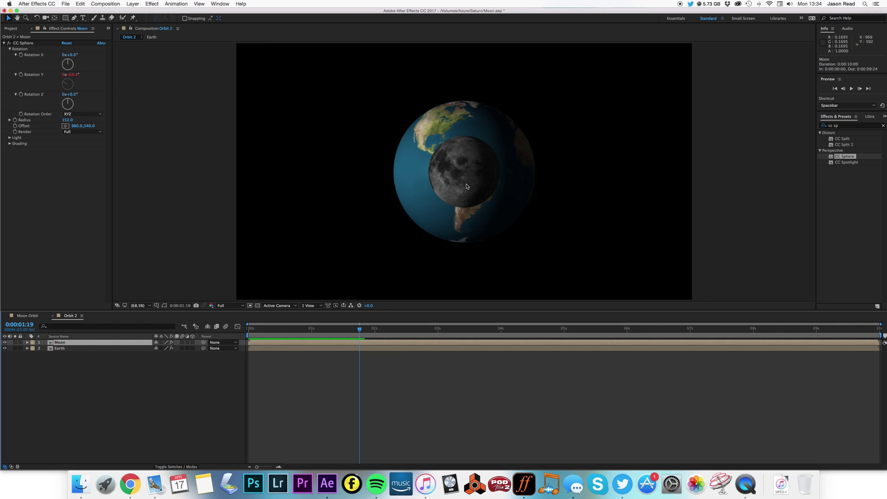
left_click_drag(466, 185, 631, 188)
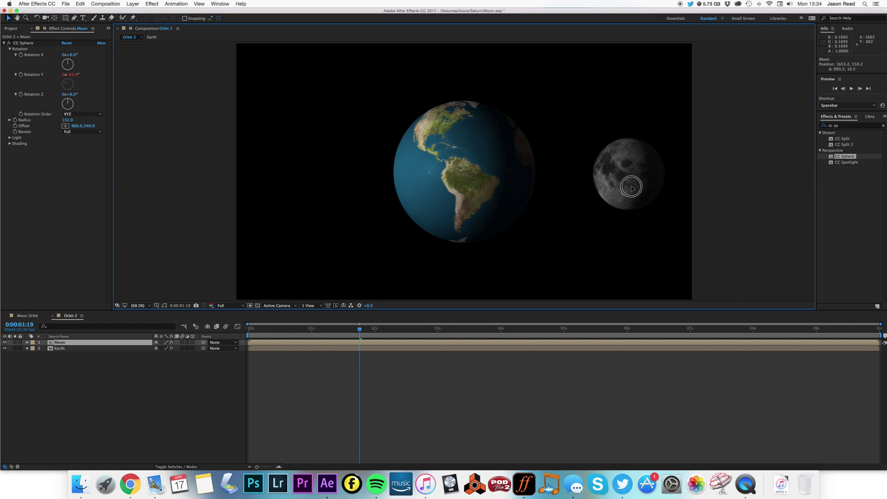
key("super+z")
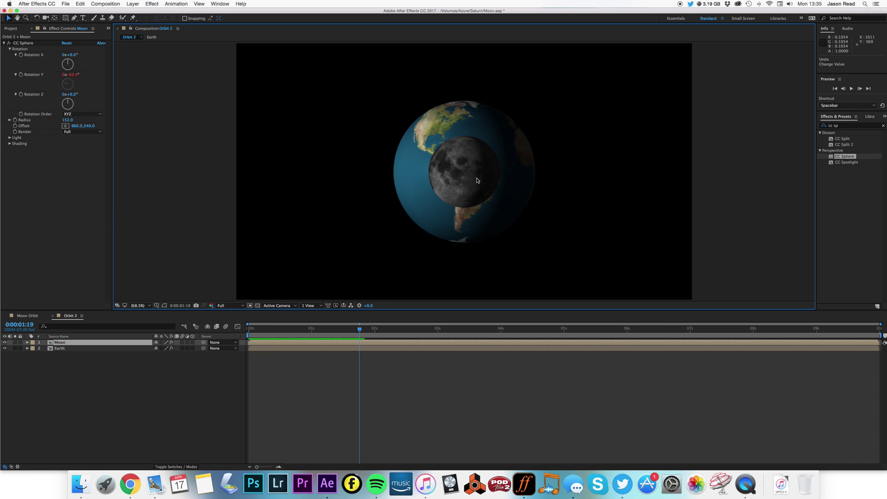
left_click_drag(470, 191, 656, 188)
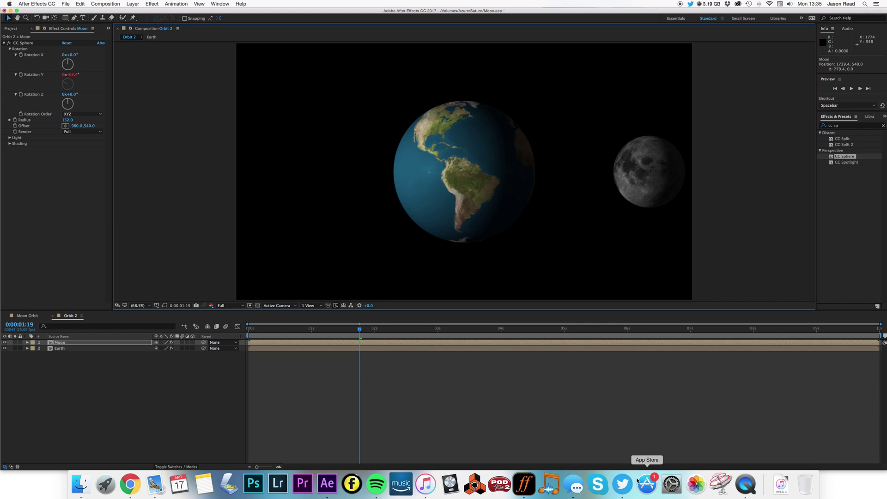
left_click(599, 405)
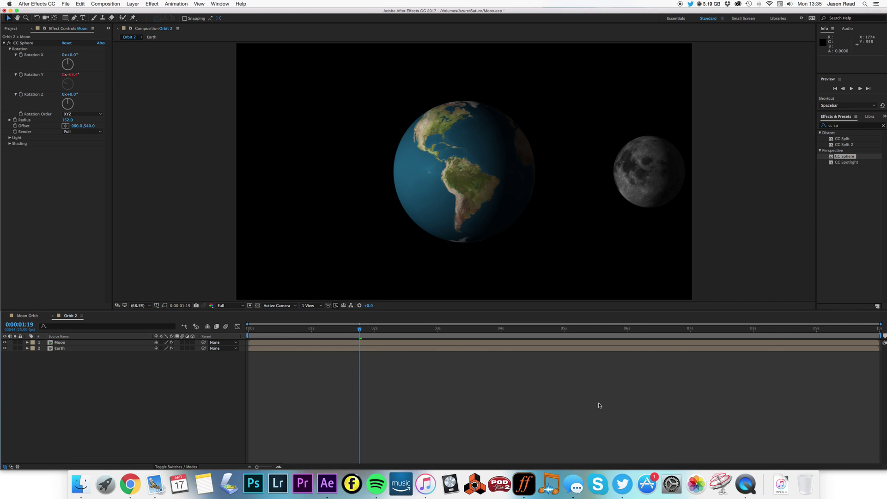
Add a null layer named Orbit Null and parent the Moon layer to it
left_click(133, 4)
mouse_move(135, 12)
left_click(255, 43)
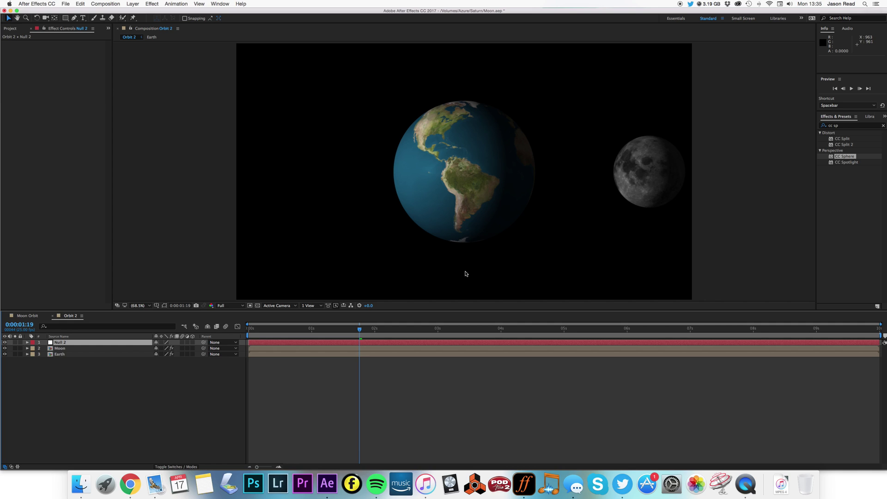
key("Return")
type("Orbit")
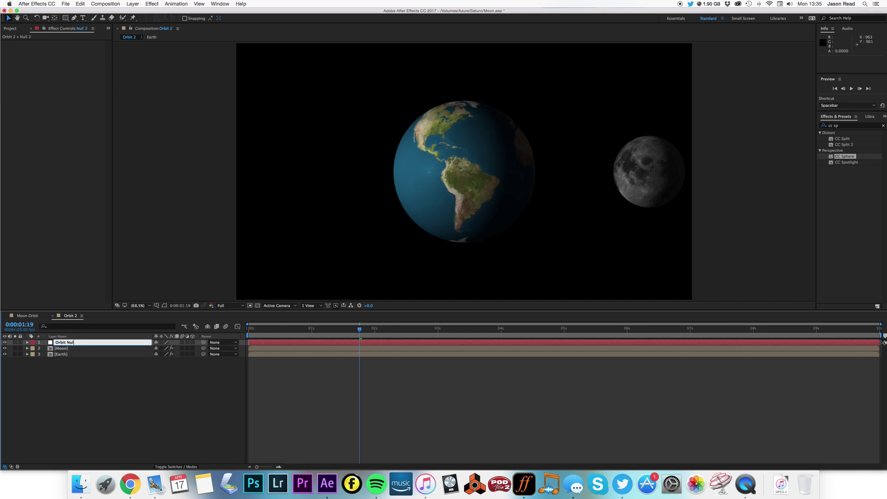
left_click(540, 400)
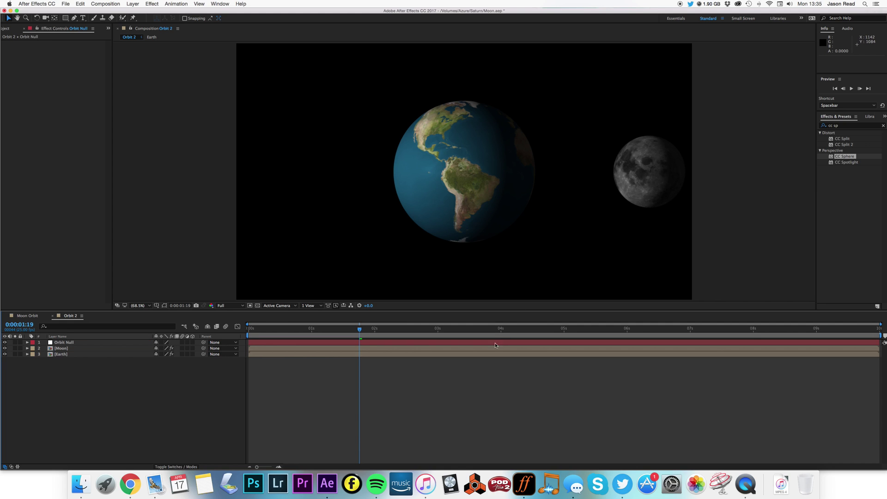
left_click(481, 343)
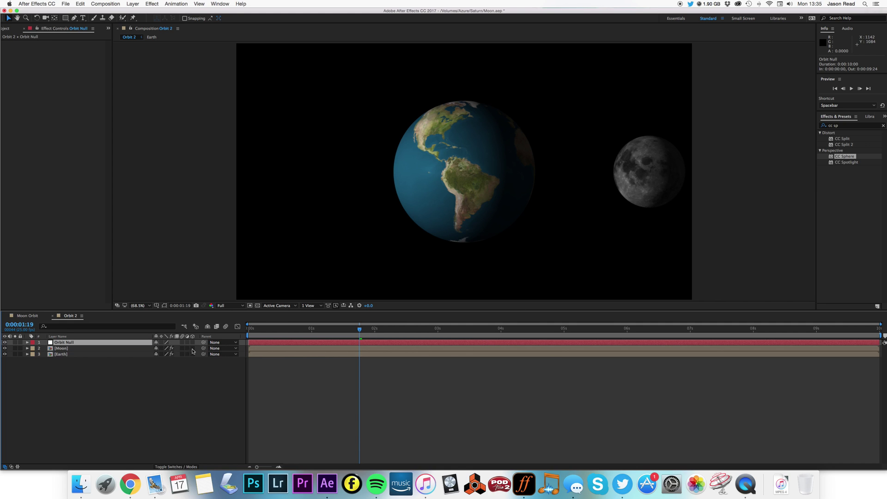
left_click_drag(203, 347, 115, 342)
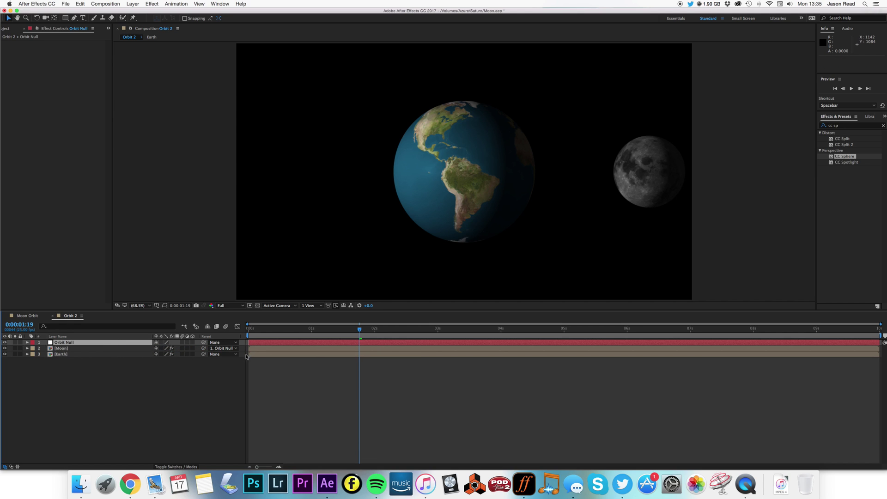
Preview the Moon orbiting with a time*36 rotation expression on Orbit Null, then undo it
left_click(319, 351)
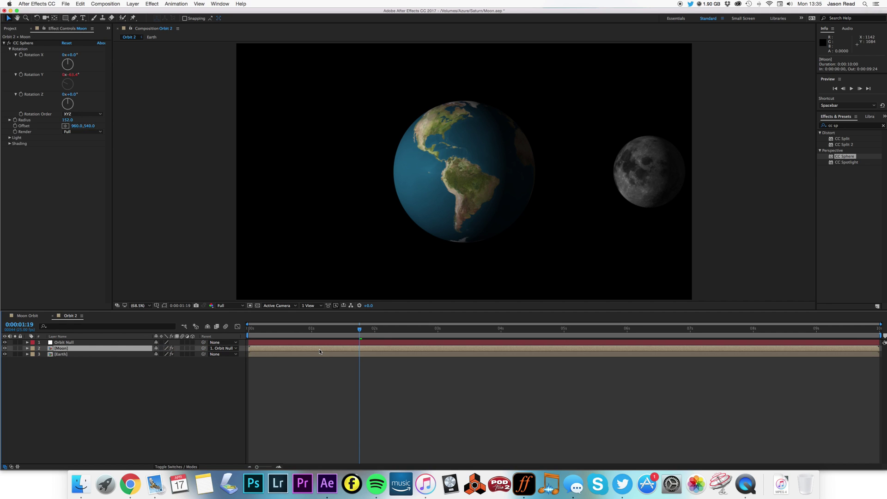
left_click(315, 344)
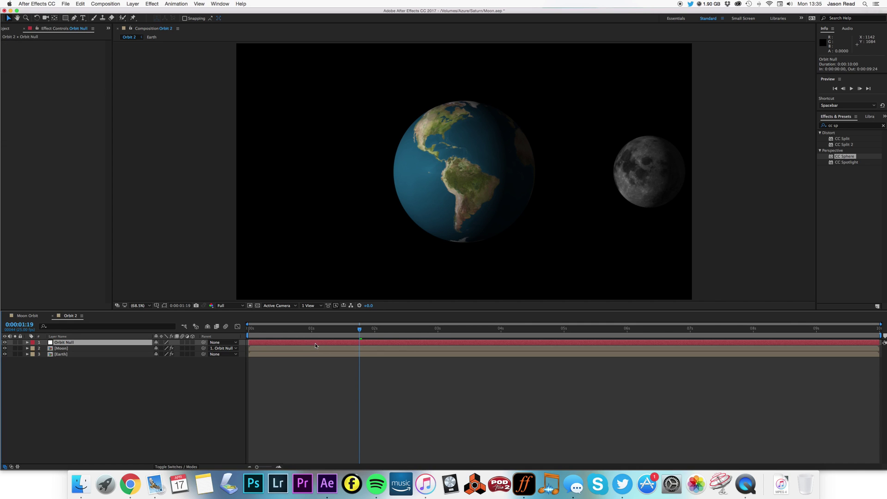
key("r")
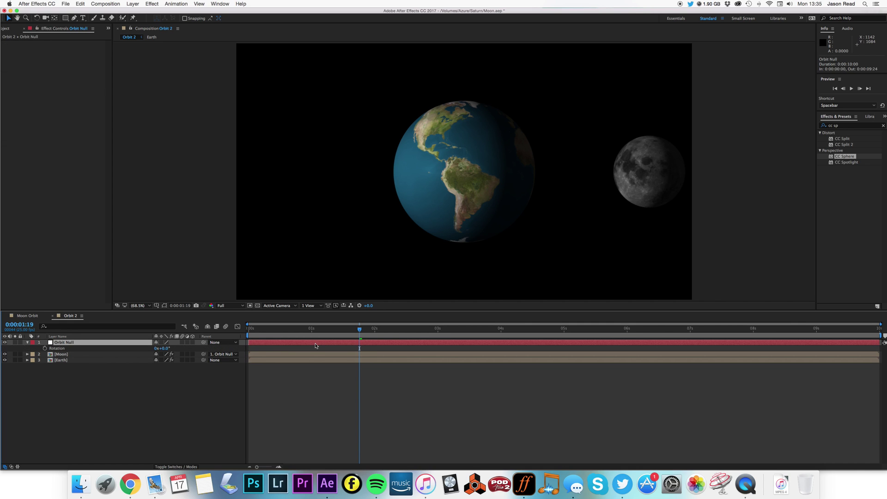
left_click(45, 348, "alt")
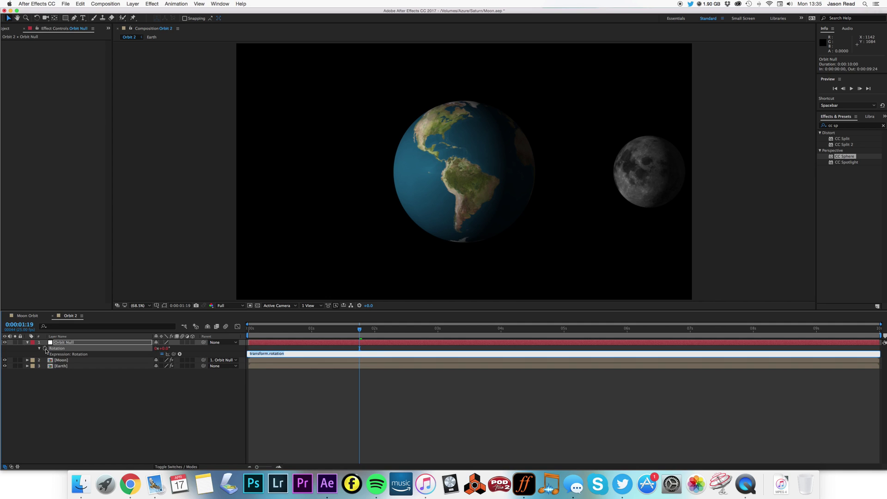
type("time*36")
left_click(297, 419)
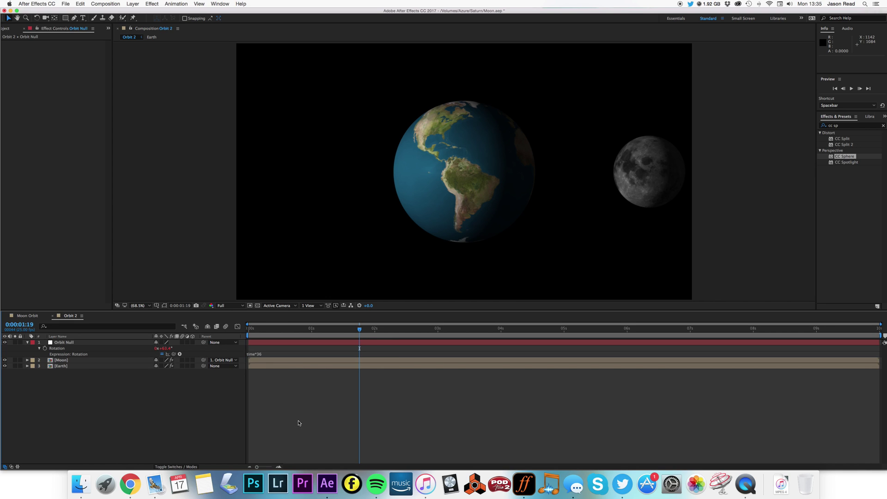
left_click_drag(264, 329, 241, 331)
key("space")
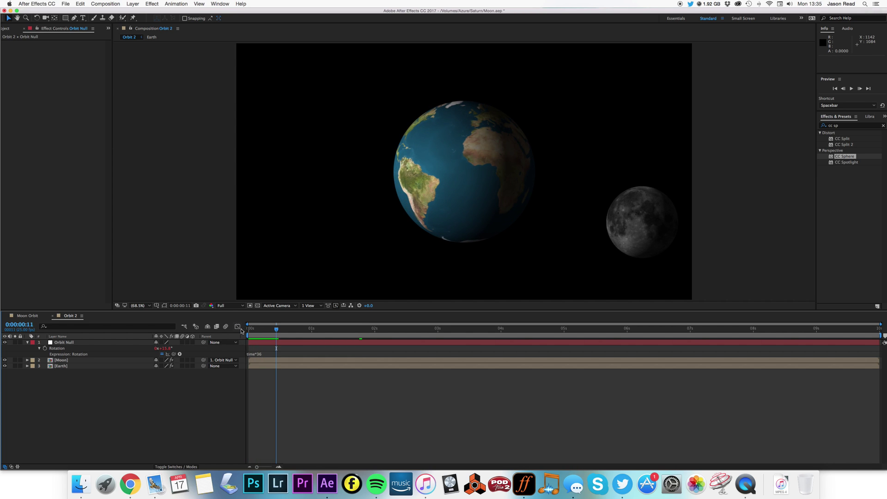
key("super+z")
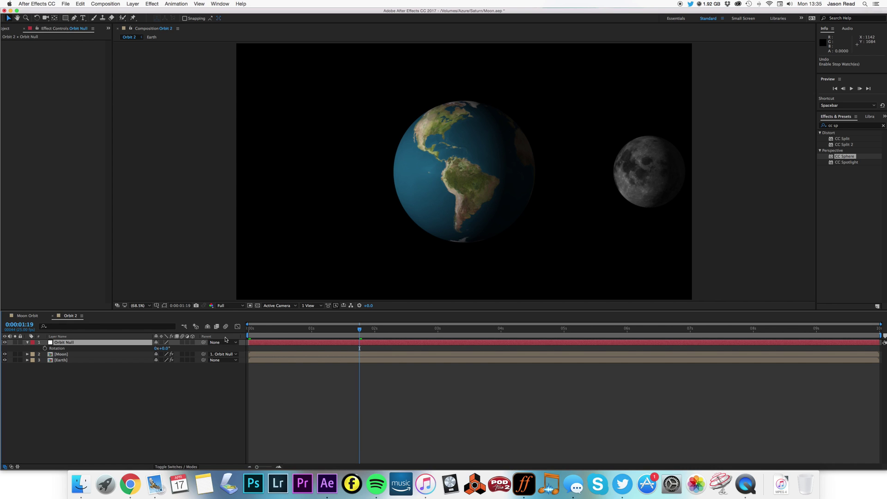
Turn Orbit Null, Moon and Earth into 3D layers and return to the first frame
left_click(193, 342)
left_click_drag(192, 378, 192, 384)
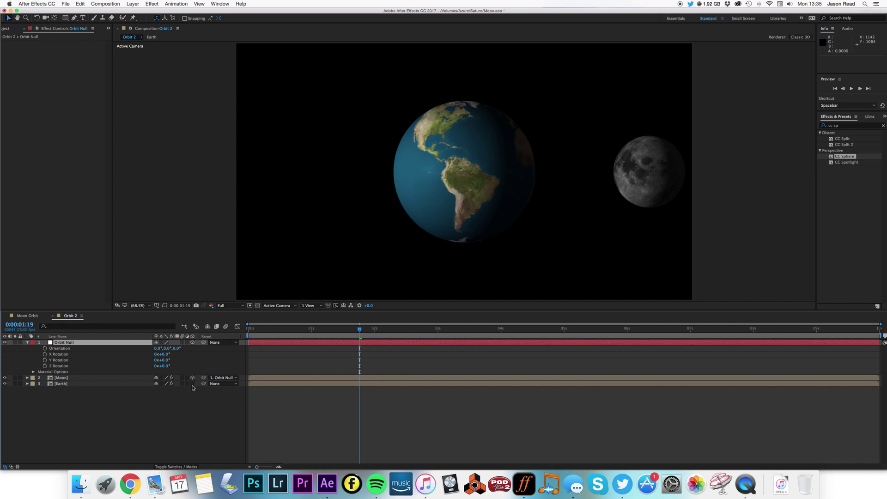
key("Home")
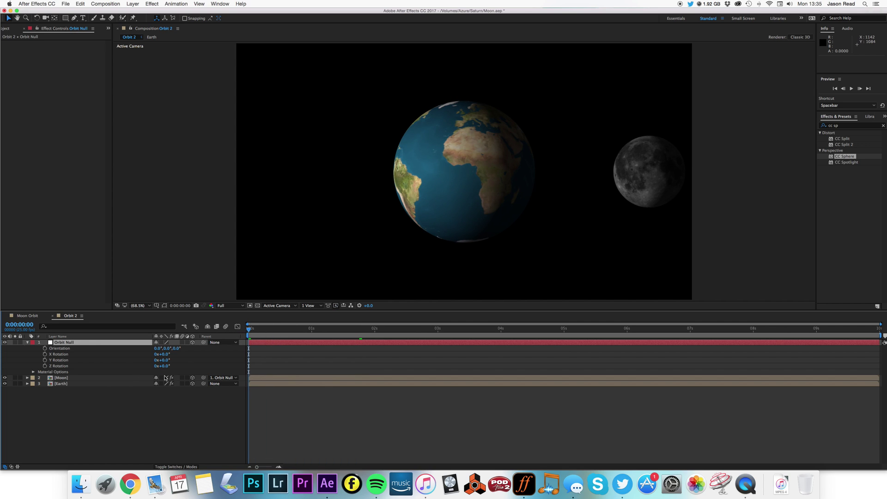
Add the expression time*36 to Orbit Null's Y Rotation
left_click(45, 360, "alt")
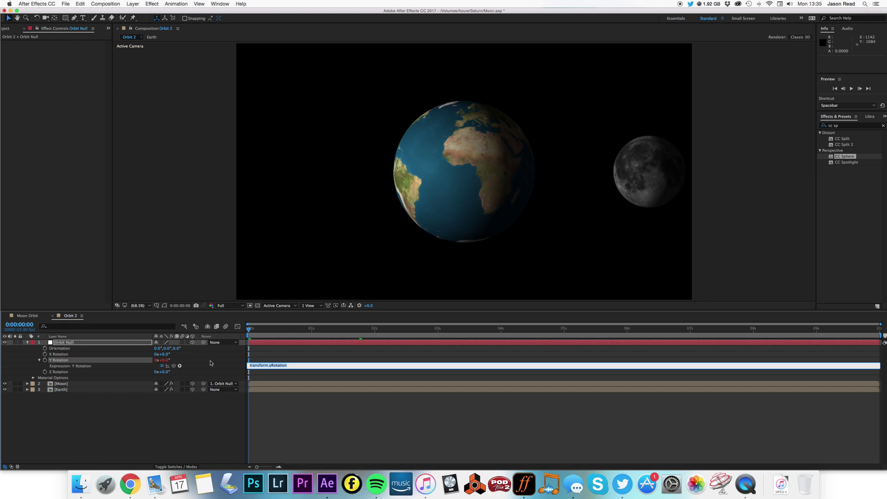
type("time*36")
left_click(348, 427)
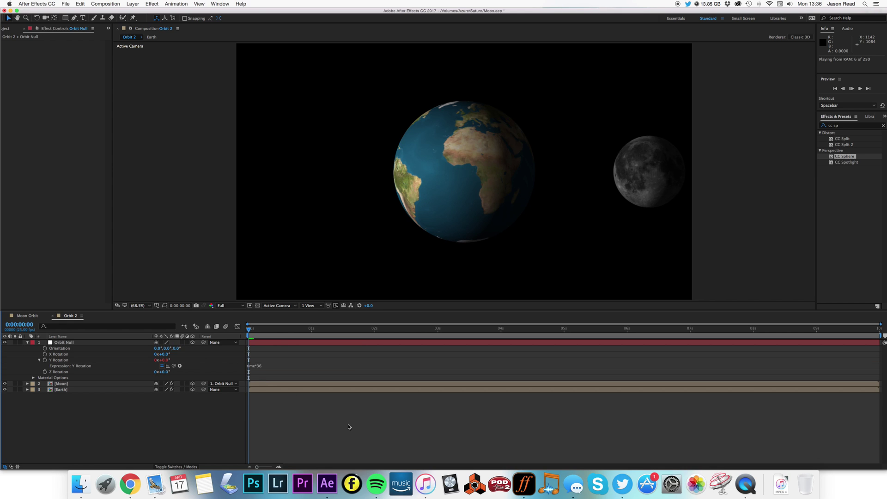
Preview the Moon orbiting Earth, then collapse Orbit Null's properties
key("space")
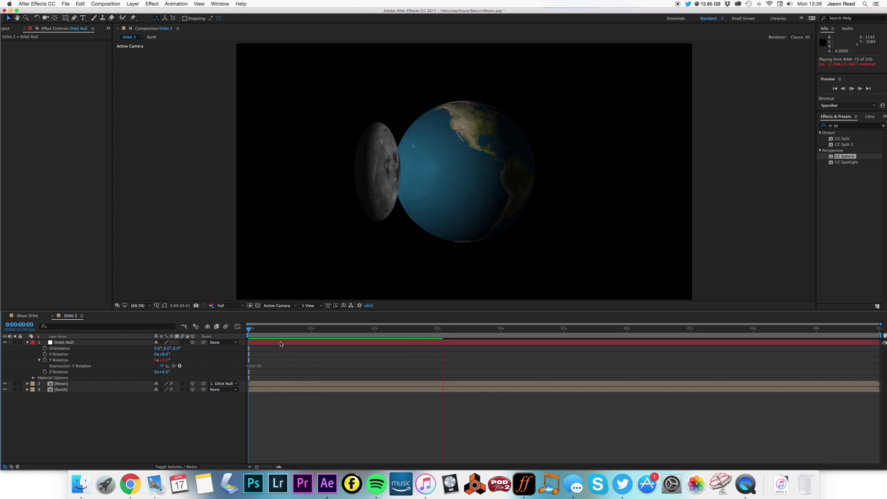
left_click(257, 331)
key("space")
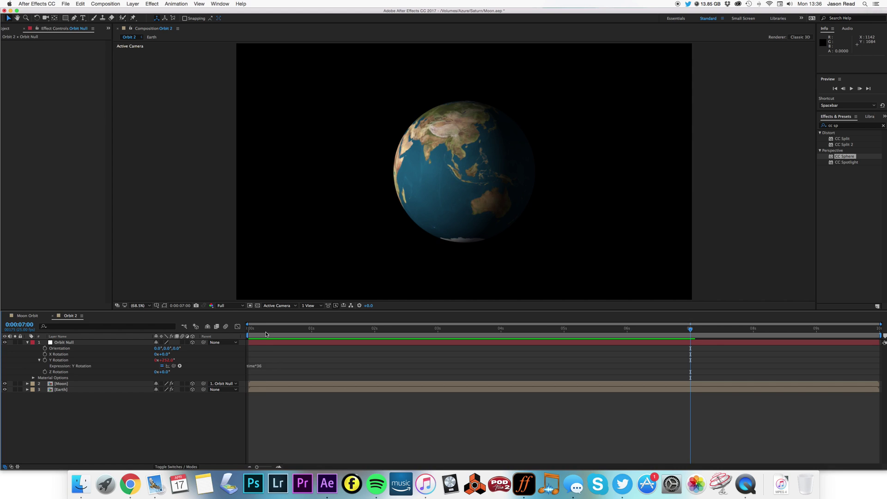
key("space")
left_click(27, 343)
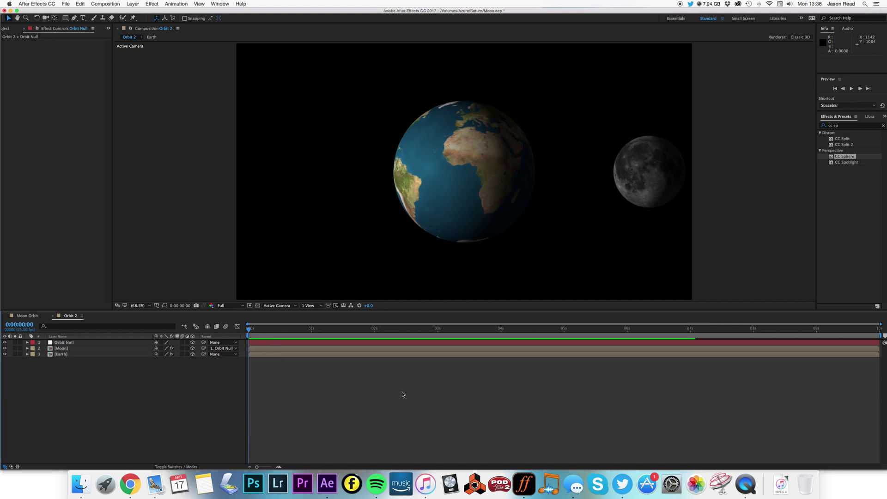
left_click(383, 383)
Add a new camera layer, Camera 1, with its Aperture set to 30
left_click(137, 4)
mouse_move(139, 12)
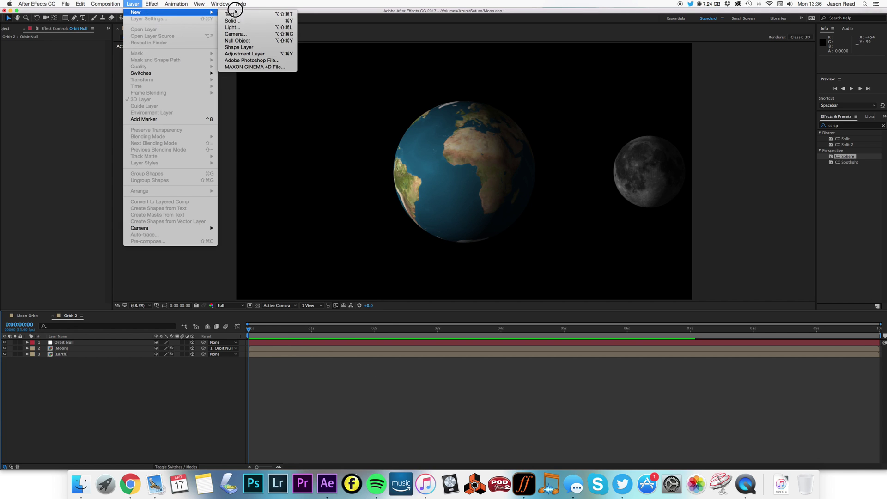
left_click(258, 34)
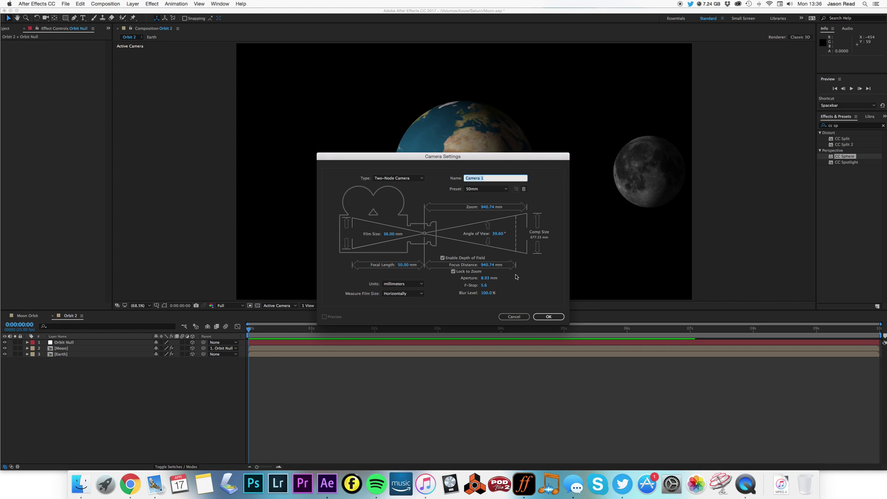
left_click(482, 278)
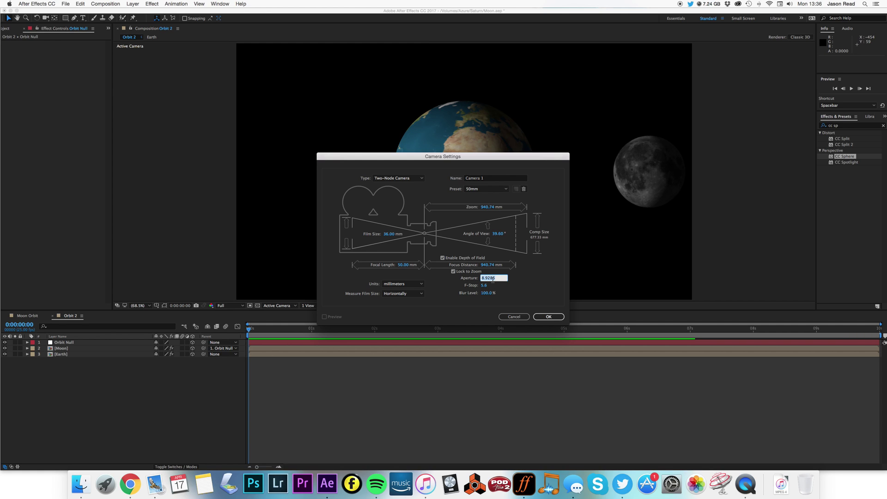
type("30")
left_click(556, 317)
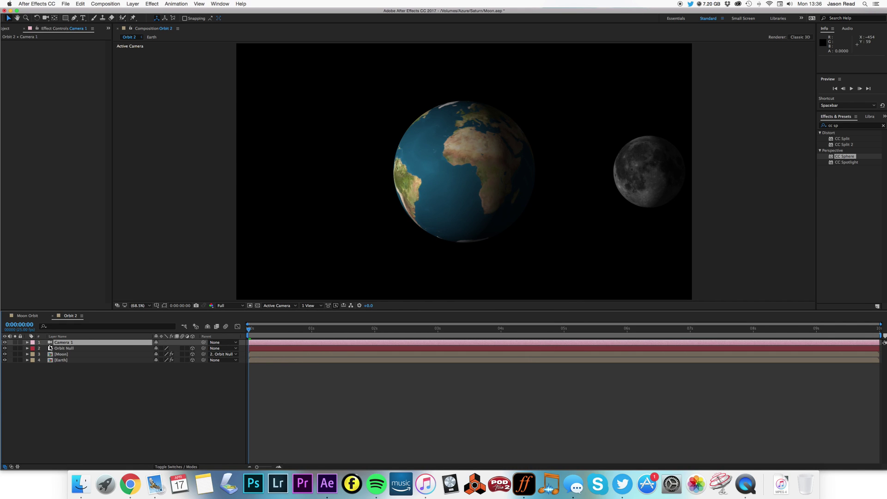
Set the Moon layer's Auto-Orient to Orient Towards Camera and preview it orbiting
left_click(59, 354)
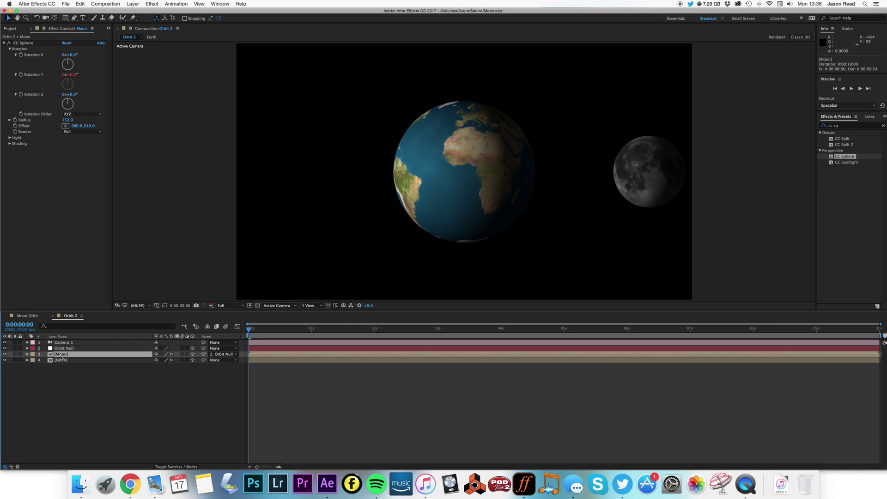
left_click(133, 4)
mouse_move(159, 83)
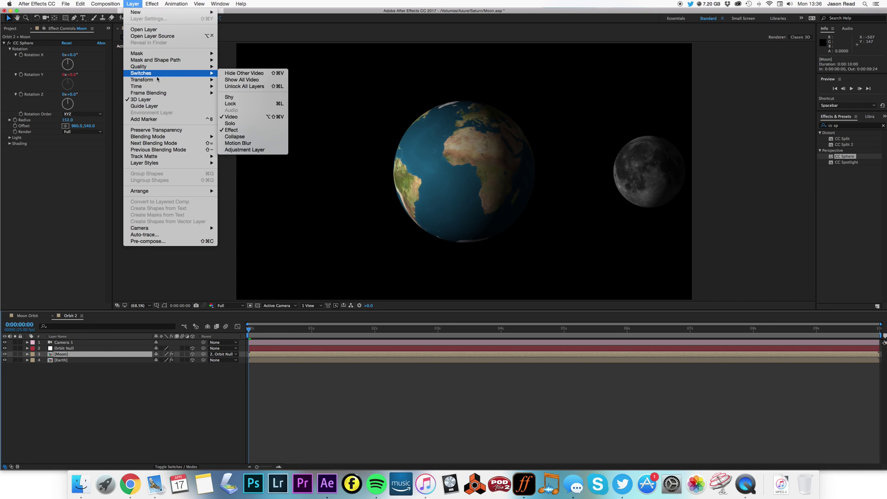
left_click(312, 188)
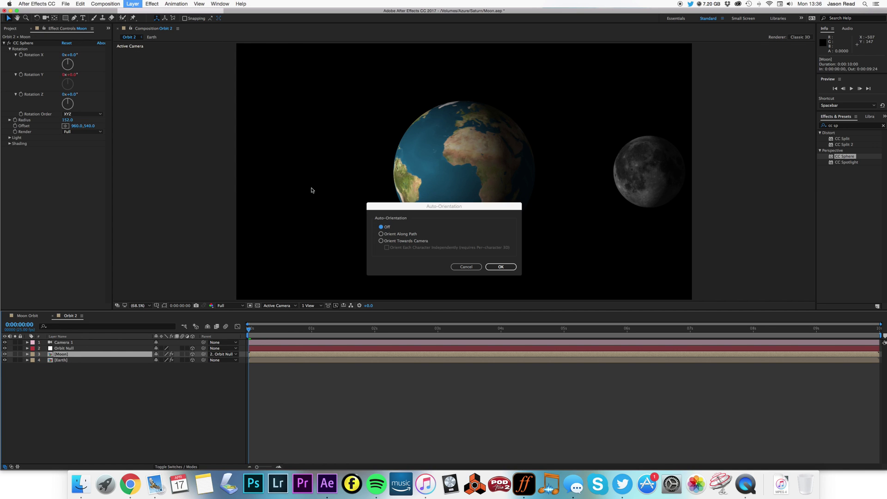
left_click(381, 240)
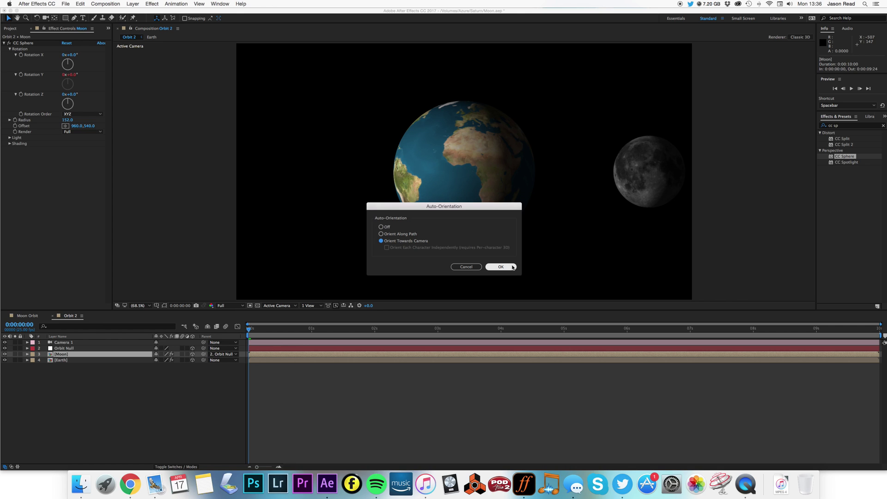
left_click(513, 268)
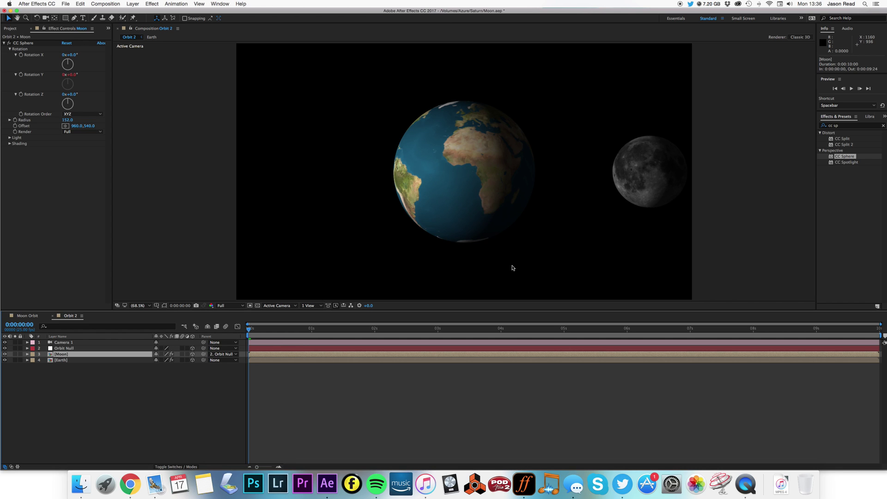
key("space")
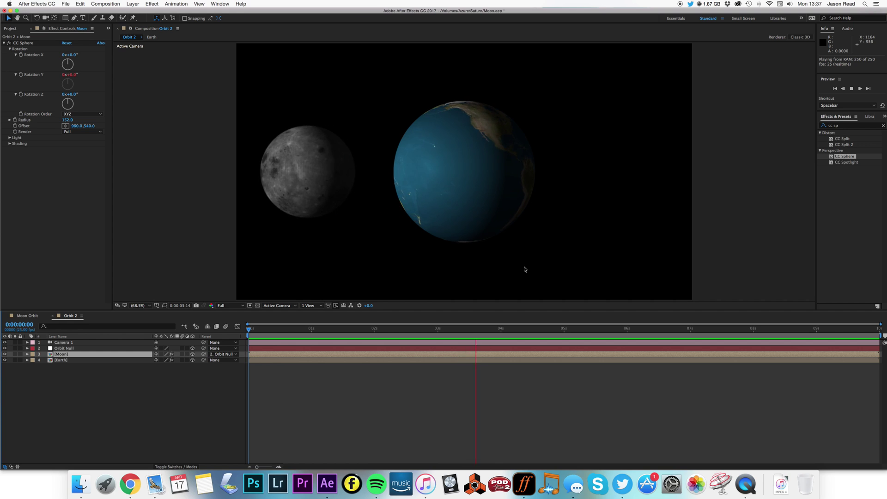
key("space")
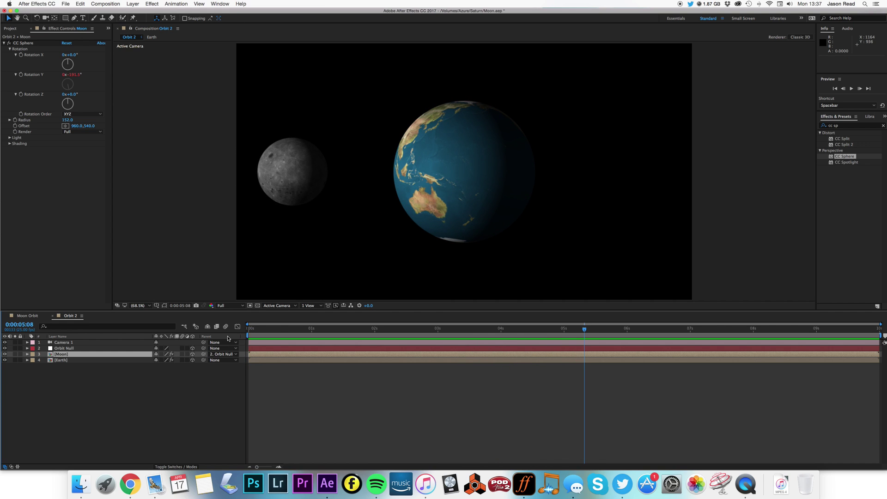
Enable Motion Blur on the Moon layer and for the composition, then preview
left_click(226, 326)
left_click(182, 353)
key("space")
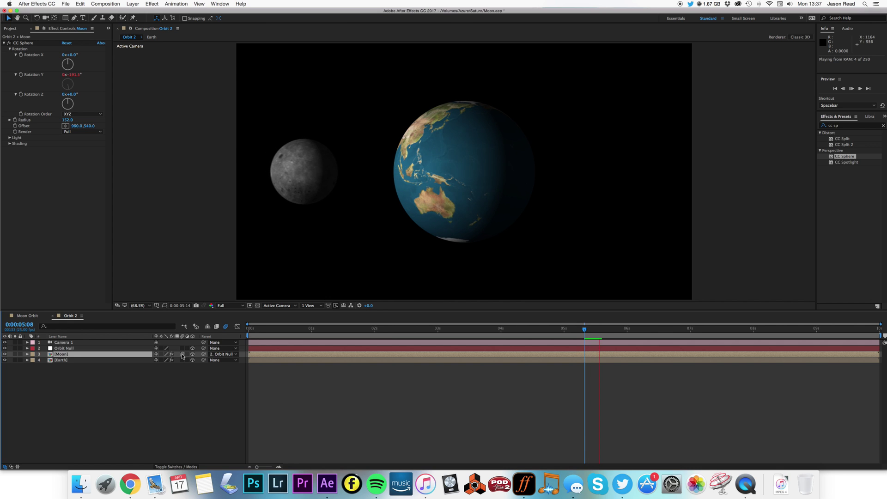
key("space")
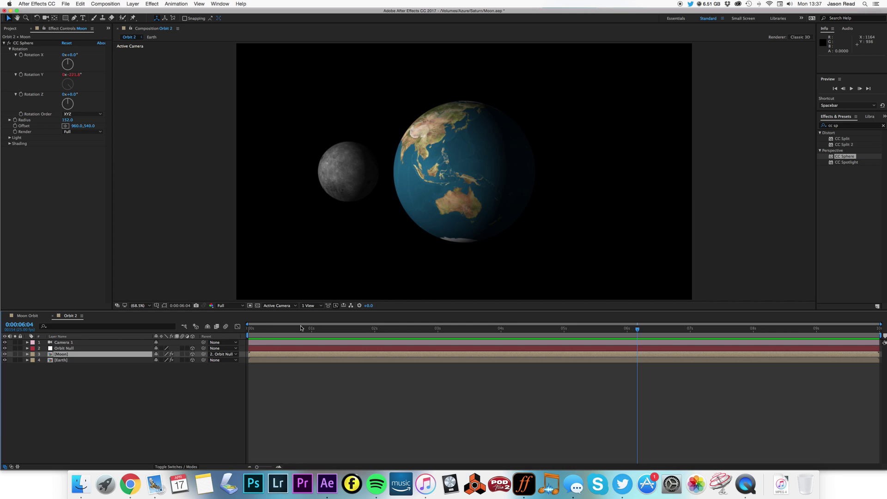
Replay the orbit from the start, then open the Moon precomposition
key("Home")
key("space")
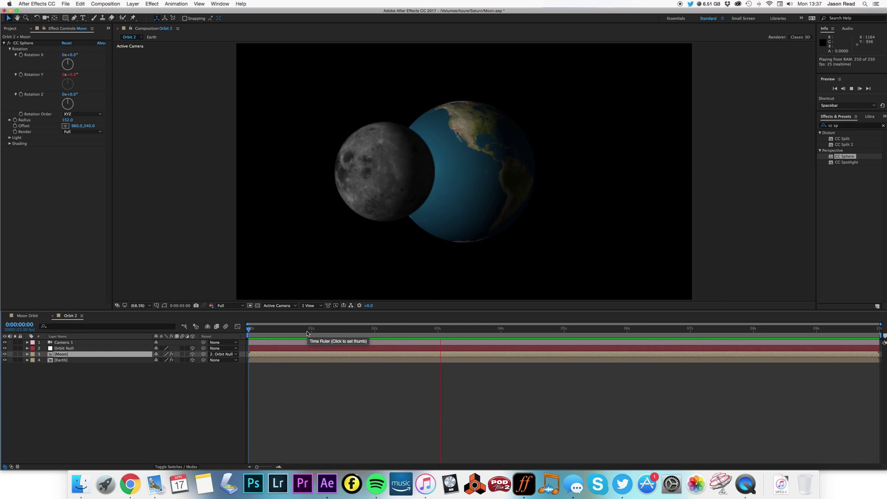
left_click(307, 332)
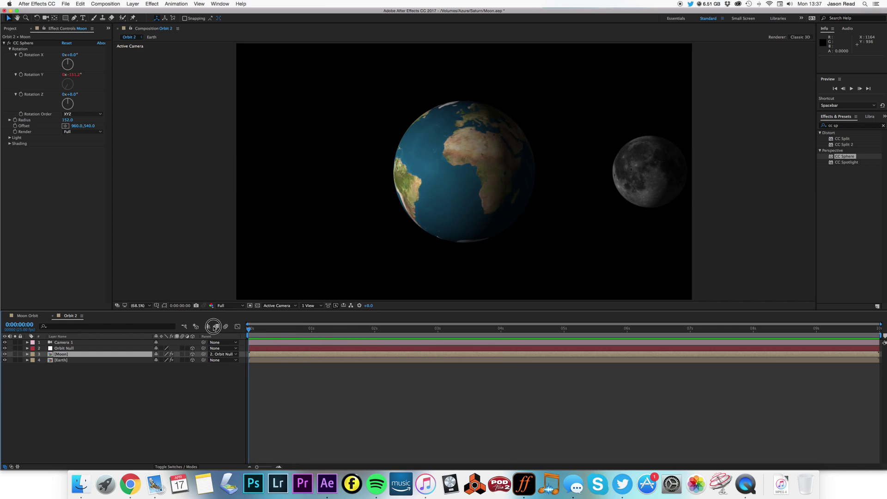
left_click(318, 371)
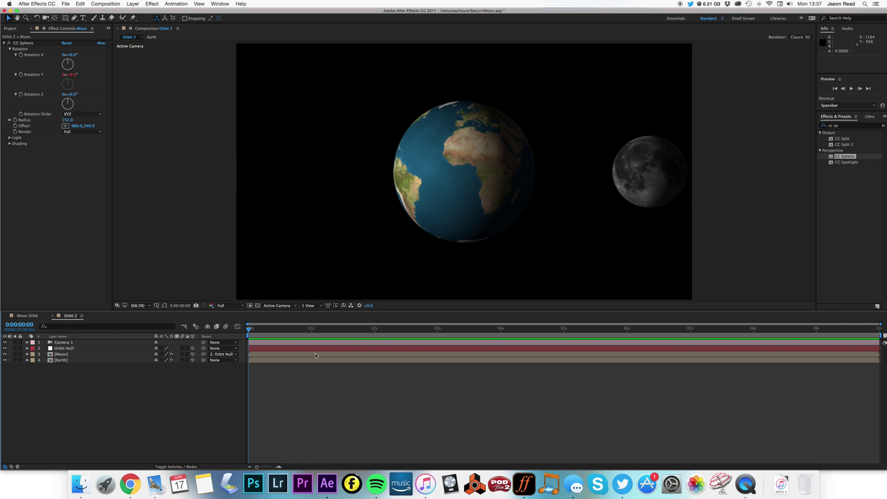
double_click(315, 356)
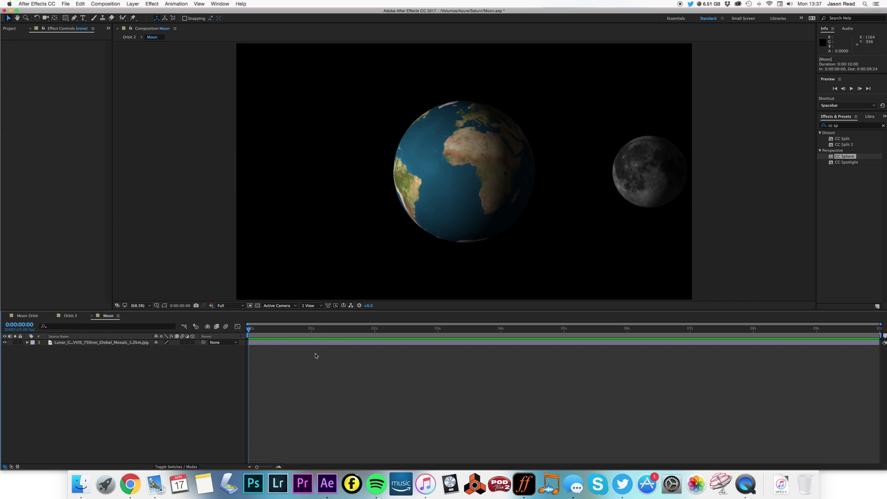
Add the logo image PS8qCO8.png from the project to the Moon composition
left_click(14, 29)
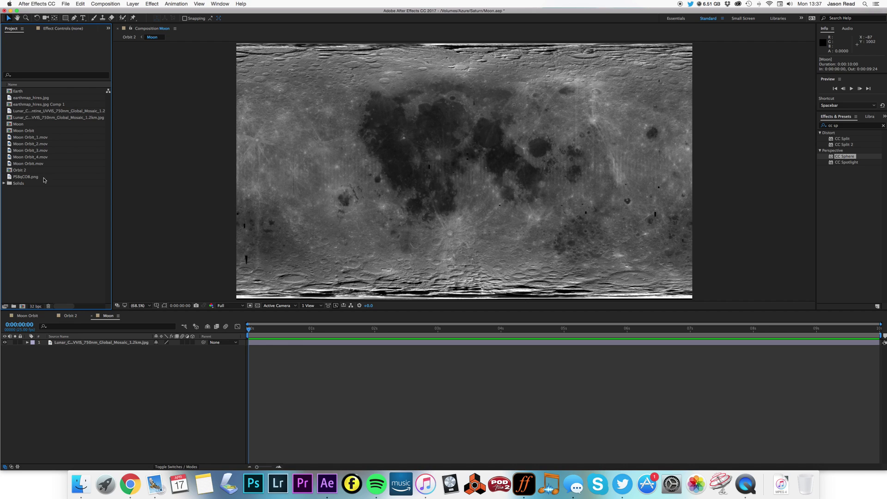
left_click(22, 179)
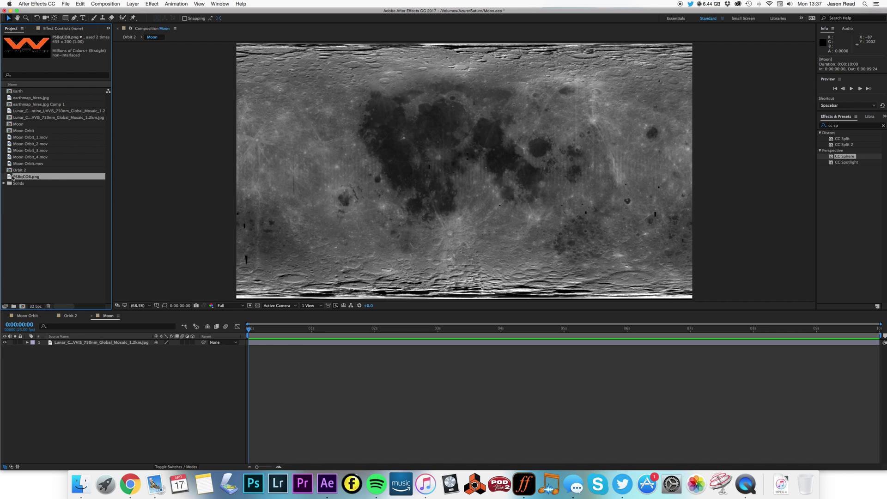
left_click_drag(12, 178, 338, 171)
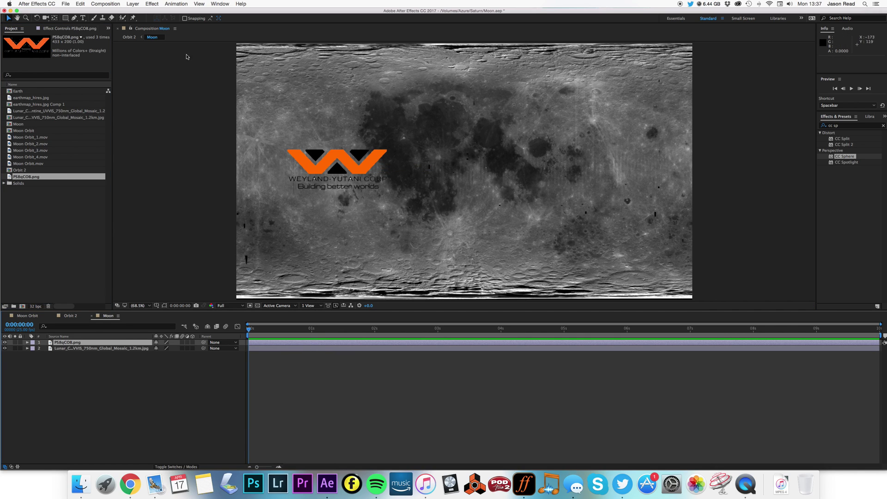
Centre the logo vertically with the Align panel and scale it to 165%
left_click(228, 4)
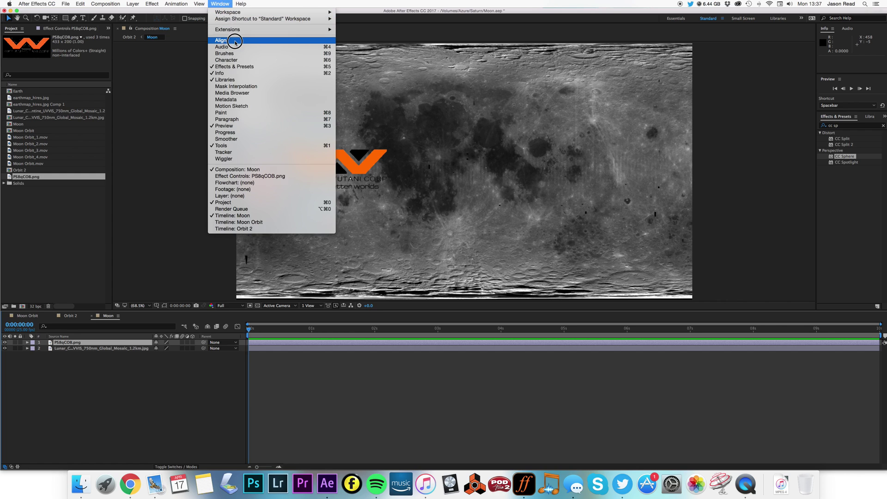
left_click(233, 40)
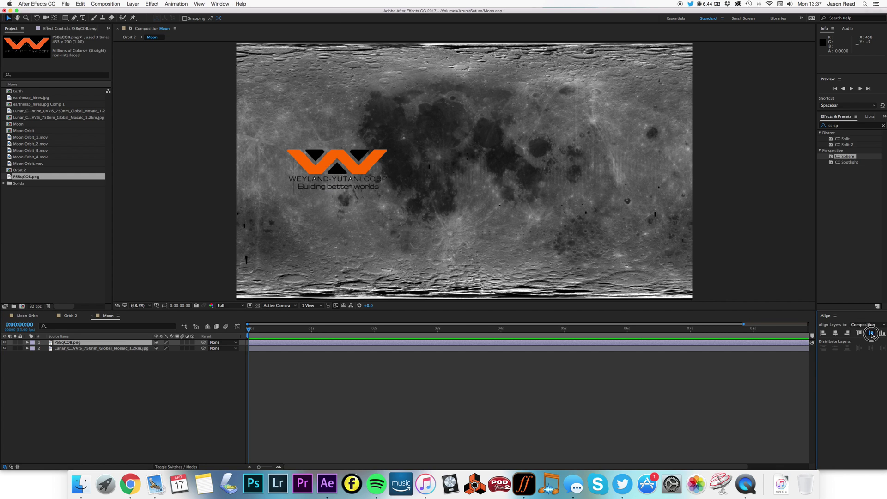
left_click(870, 333)
key("s")
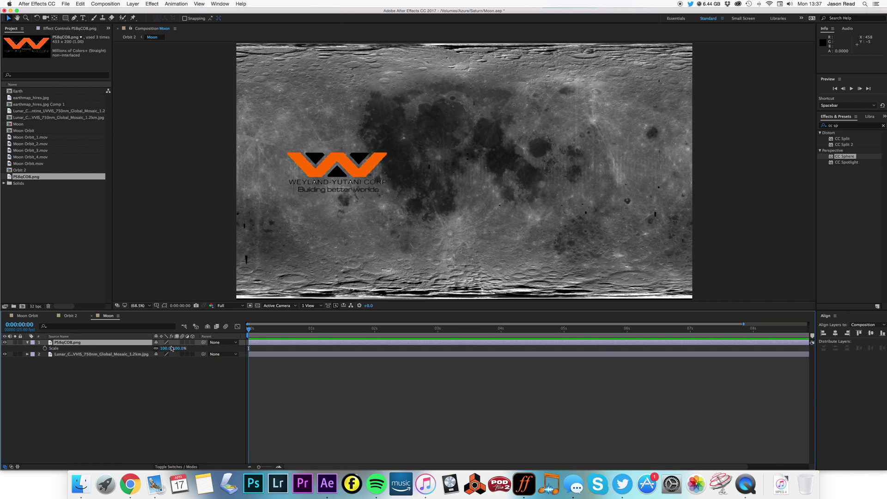
left_click_drag(173, 349, 190, 351)
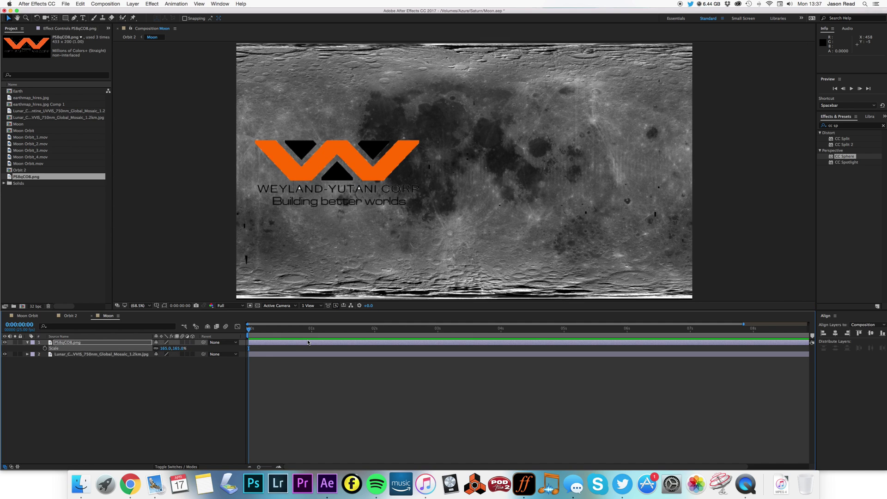
left_click(178, 466)
Set the logo layer to Multiply blending, leaving the moon map layer on Normal
left_click(166, 342)
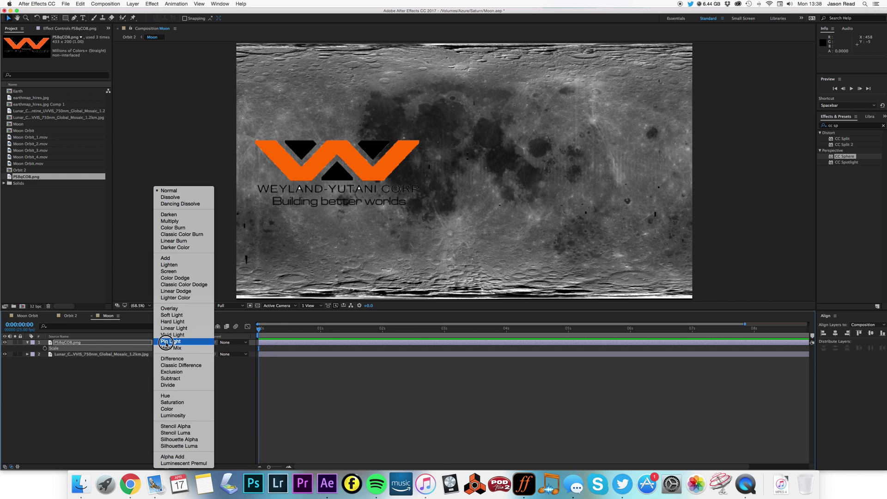
left_click(185, 228)
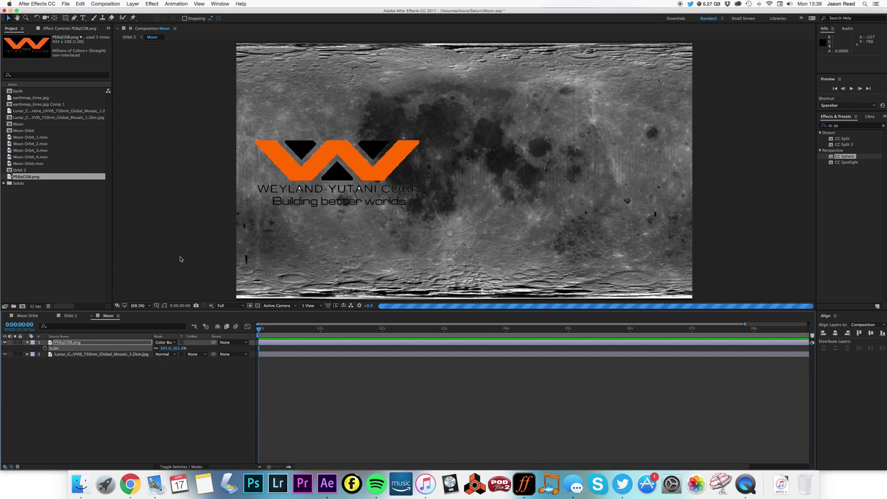
left_click(169, 355)
left_click(178, 223)
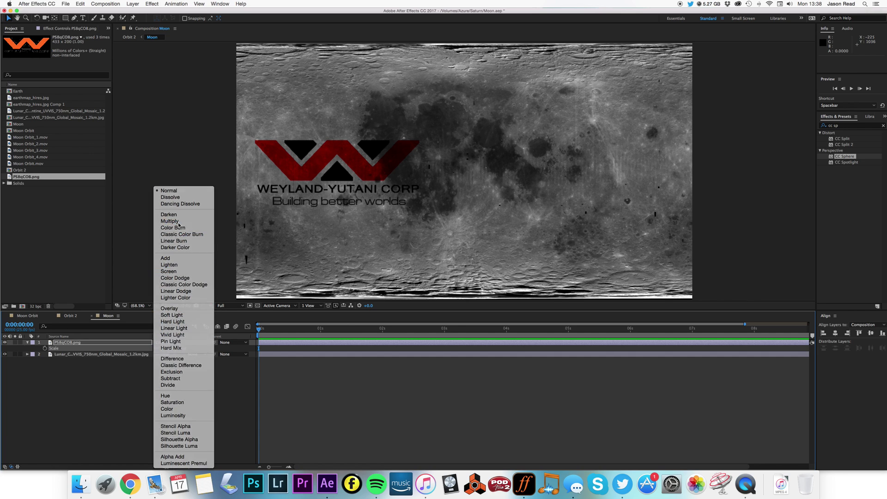
left_click(301, 344)
left_click(165, 343)
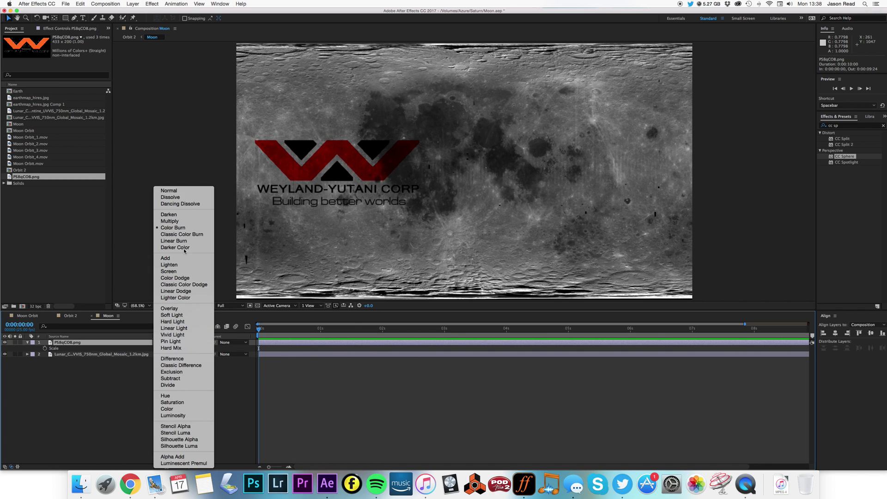
left_click(191, 221)
left_click(169, 355)
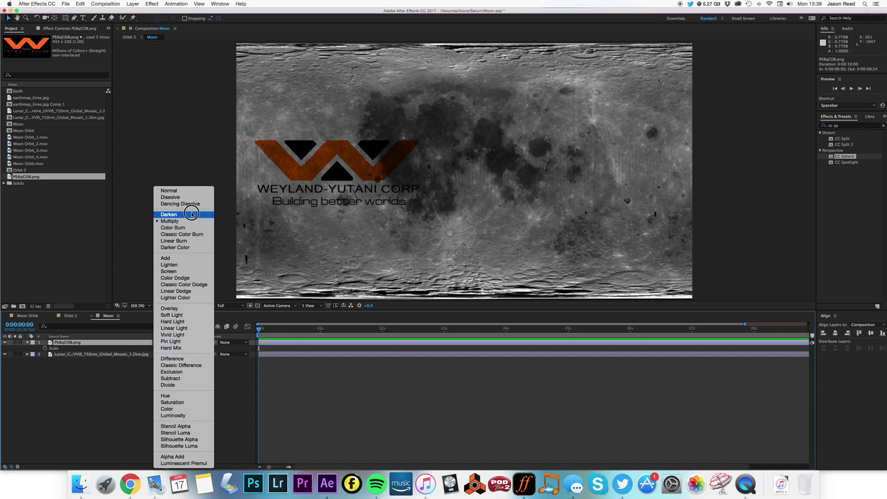
left_click(169, 191)
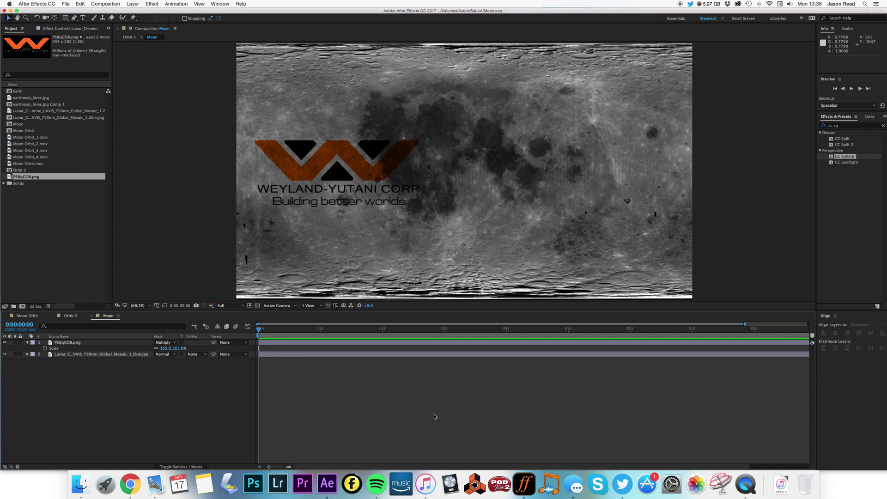
Duplicate the logo and move the copy right to Position X 1512.7
left_click(340, 344)
key("super+d")
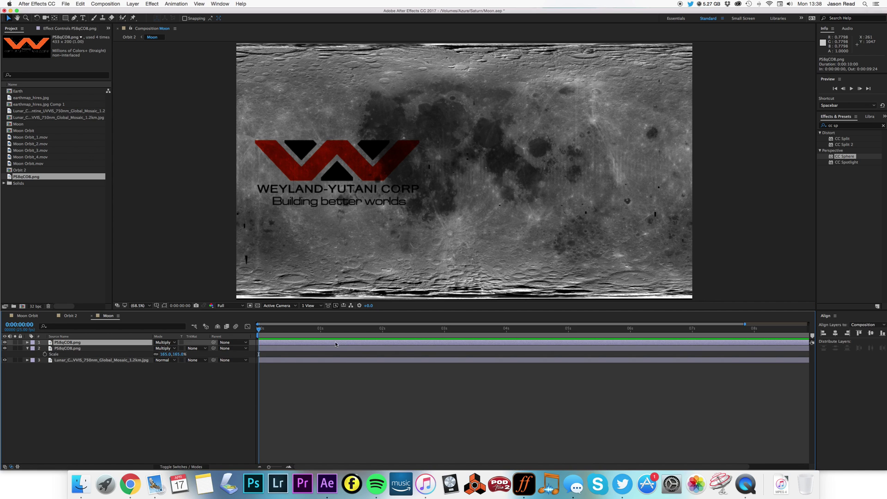
key("p")
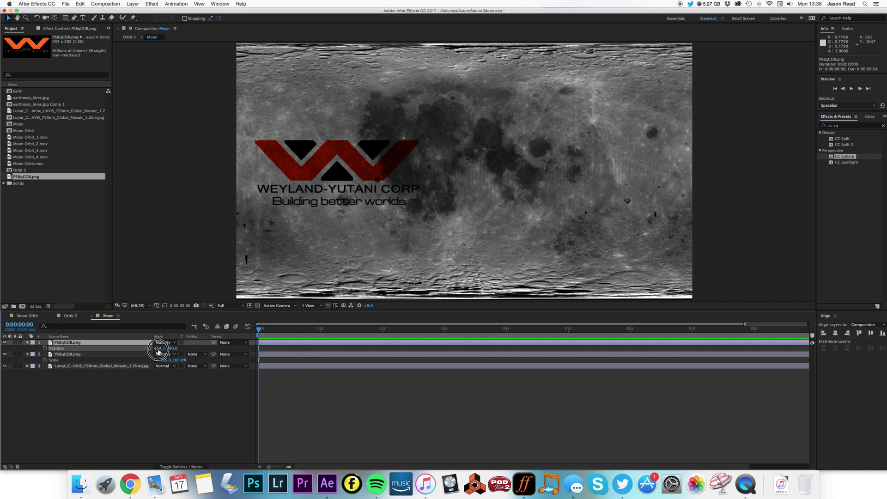
left_click_drag(160, 348, 551, 370)
Apply a Bevel and Emboss layer style to both logo layers
left_click(501, 354, "shift")
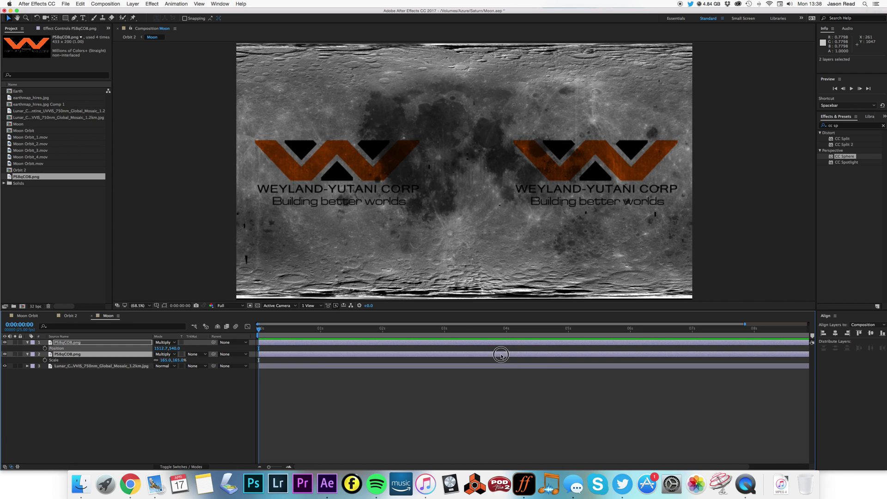
left_click(140, 4)
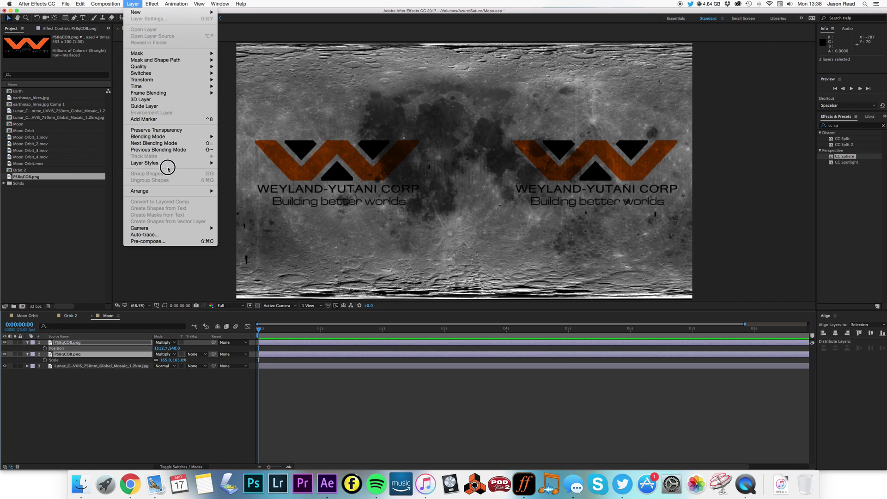
mouse_move(179, 163)
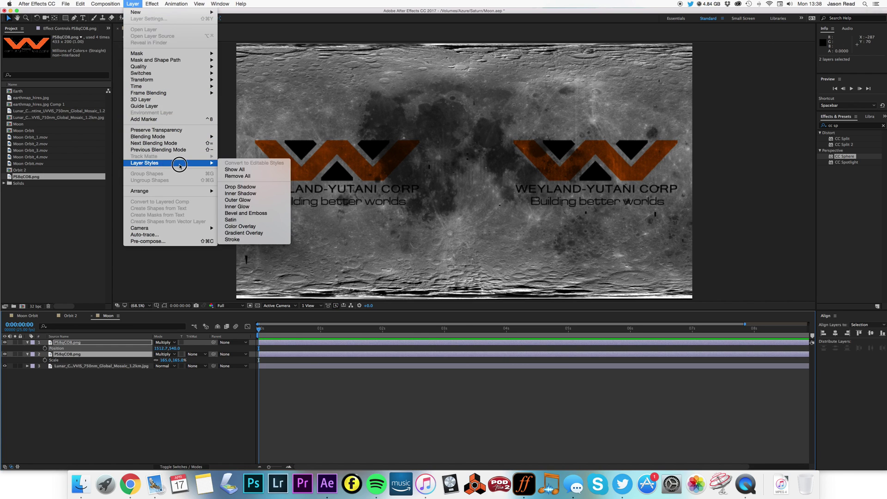
left_click(264, 213)
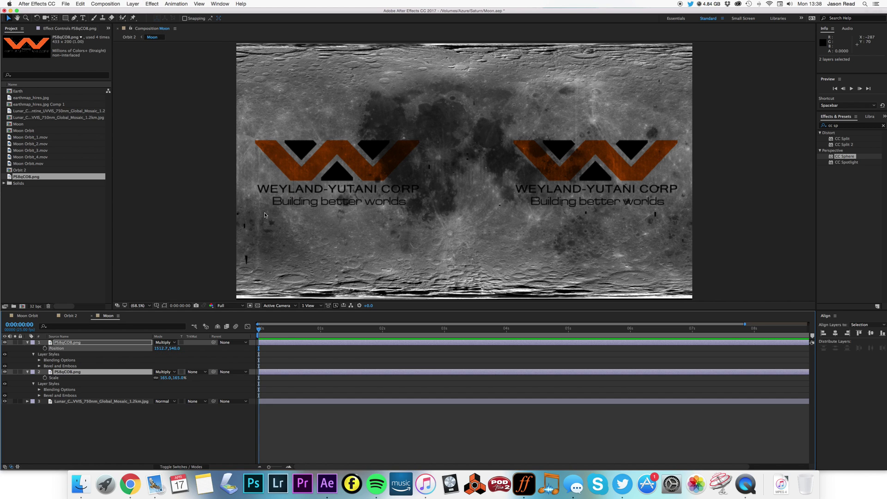
left_click(429, 352)
Preview the logo-marked Moon orbiting Earth in the Orbit 2 composition
left_click(69, 315)
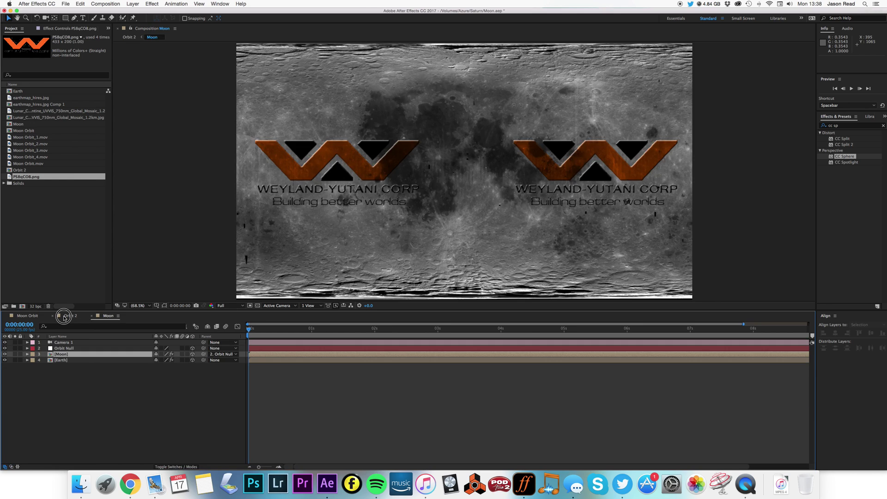
key("space")
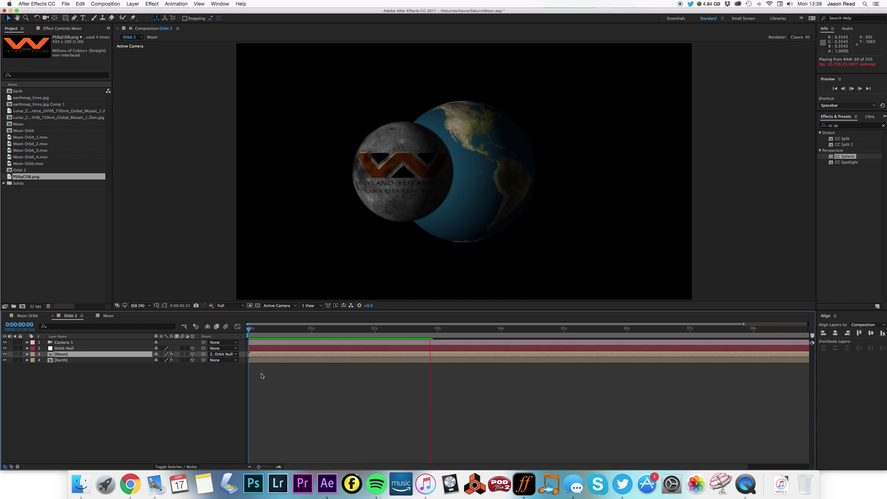
key("space")
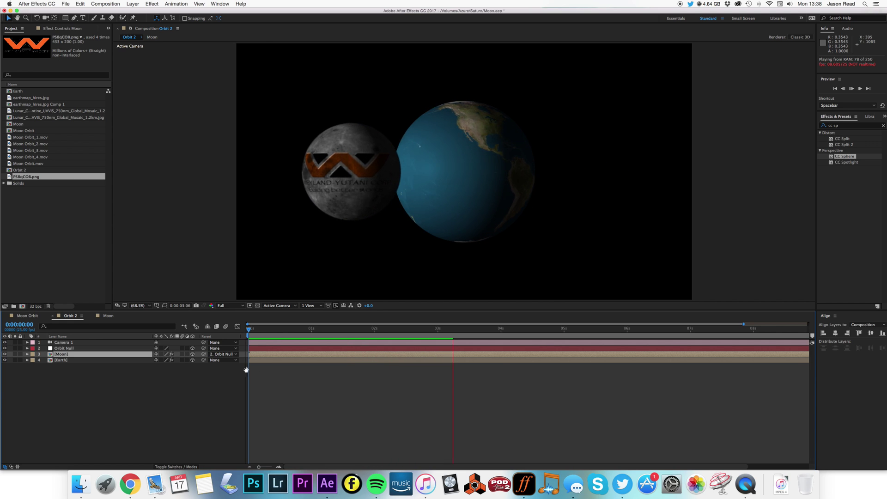
left_click(257, 330)
key("space")
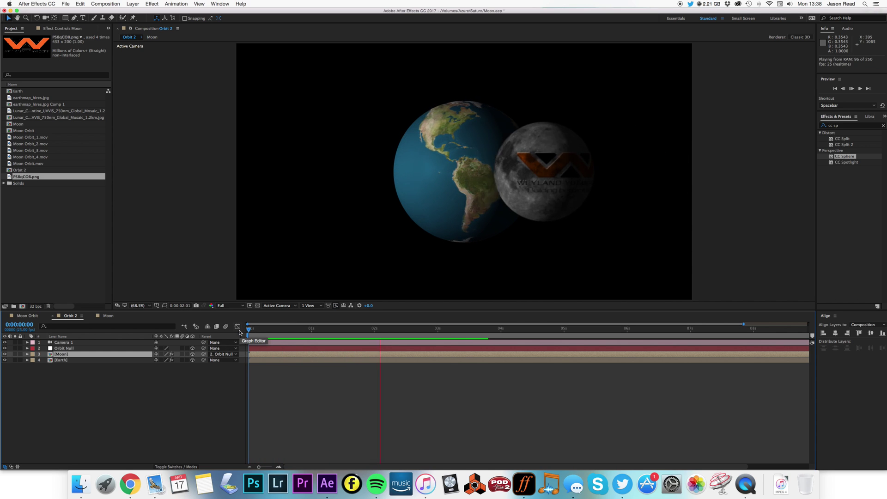
key("space")
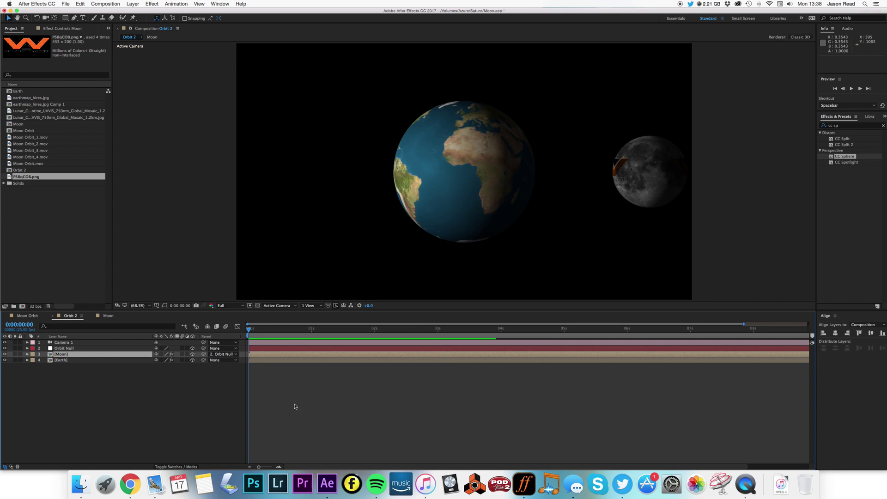
left_click(294, 406)
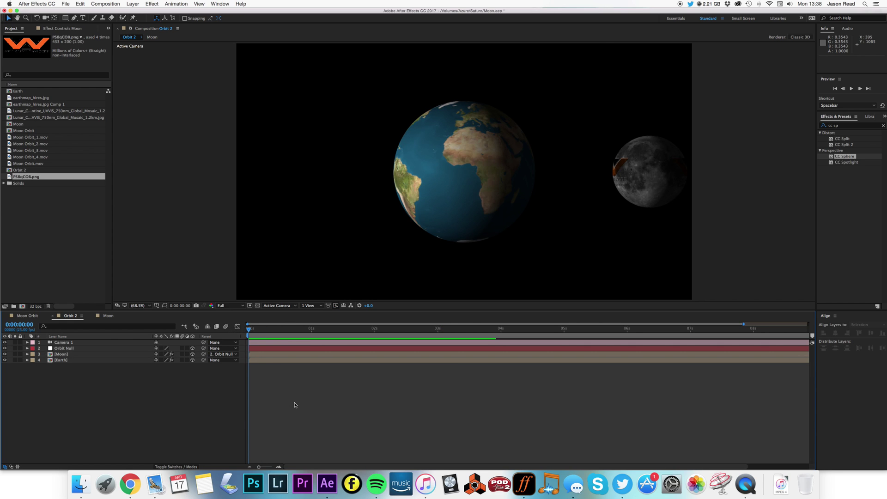
Scrub the opening of the Moon Orbit comp, then return to Orbit 2 and select Orbit Null
left_click(31, 317)
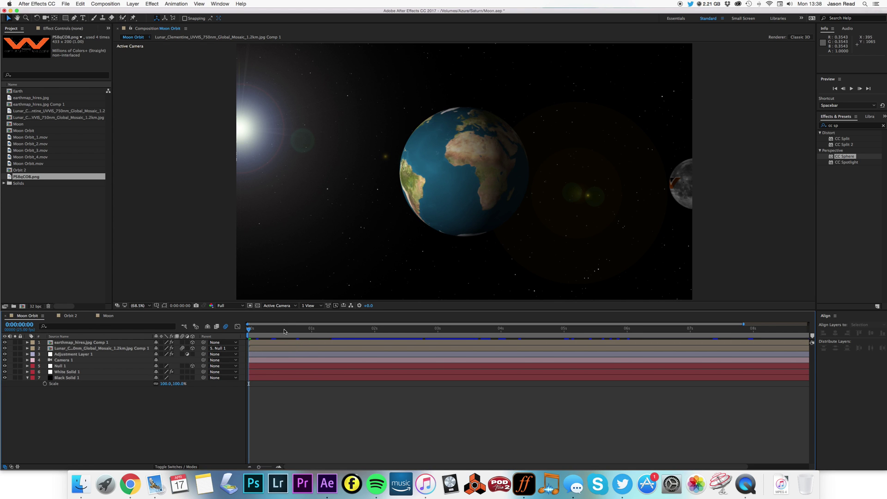
left_click_drag(320, 328, 225, 330)
left_click(70, 315)
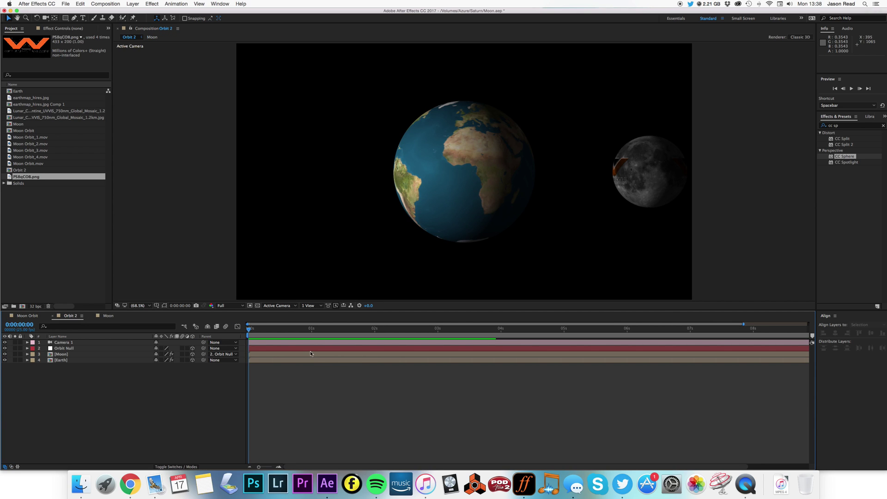
left_click(310, 350)
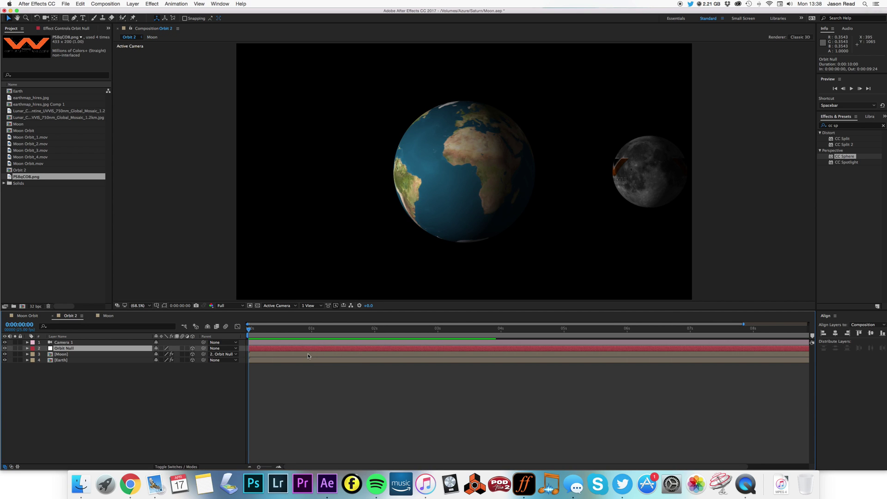
Tilt the Orbit Null's Z Orientation to 3° and preview the tilted orbit
key("r")
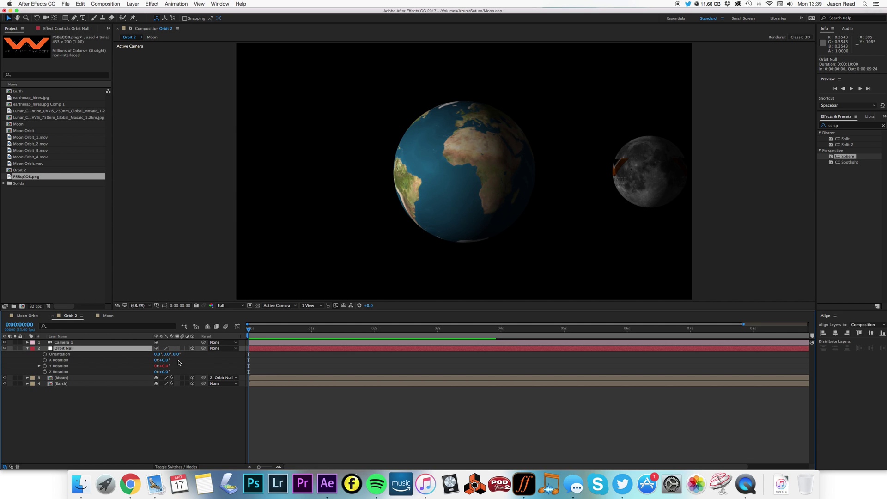
left_click_drag(177, 357, 179, 357)
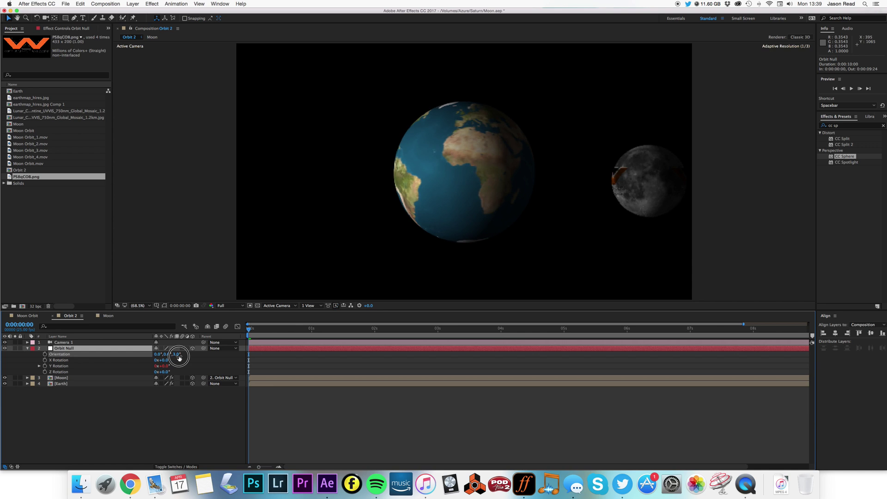
key("space")
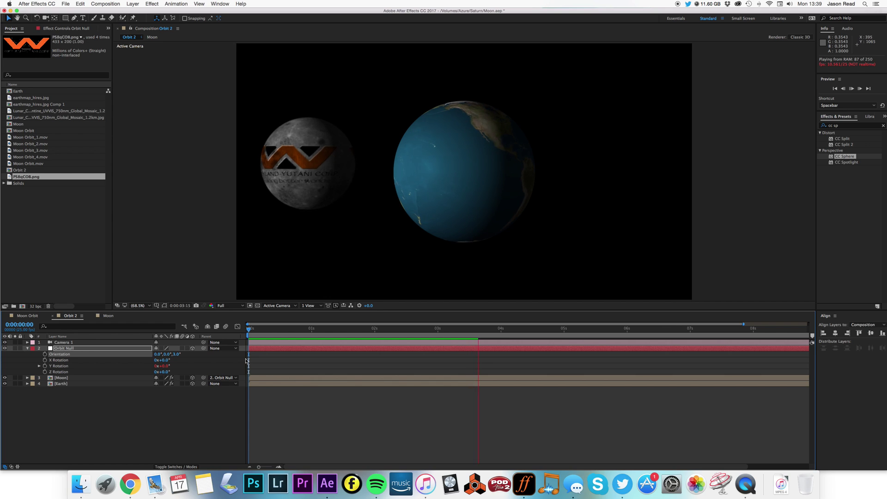
key("space")
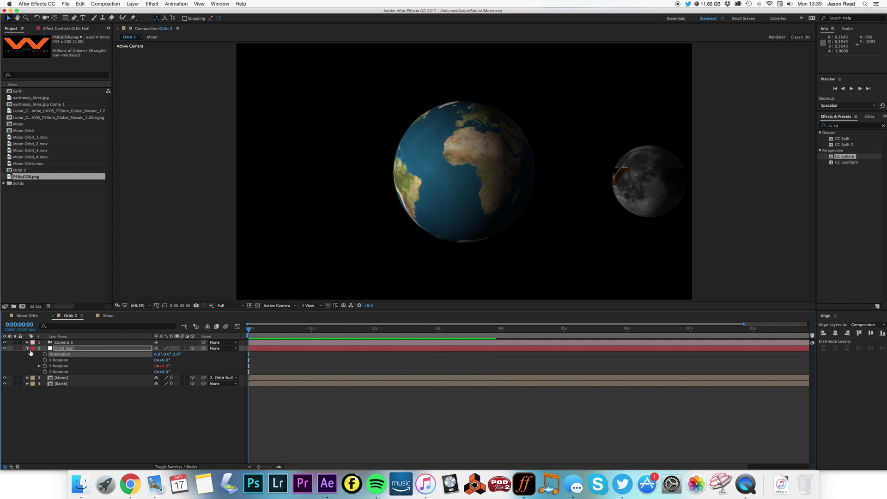
Collapse the Orbit Null's rotation properties and deselect the layer
left_click(27, 349)
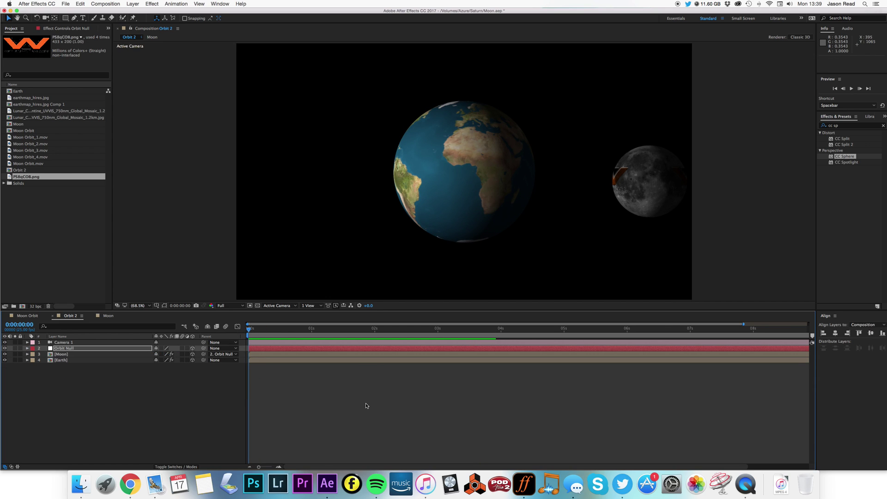
left_click(366, 406)
left_click(133, 4)
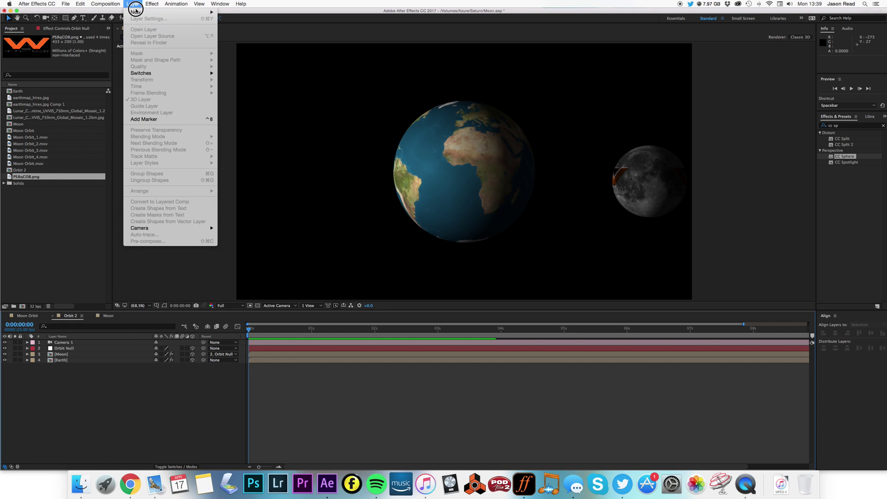
Create a white solid named Stars and move it to the bottom of the layer stack
mouse_move(135, 10)
left_click(231, 19)
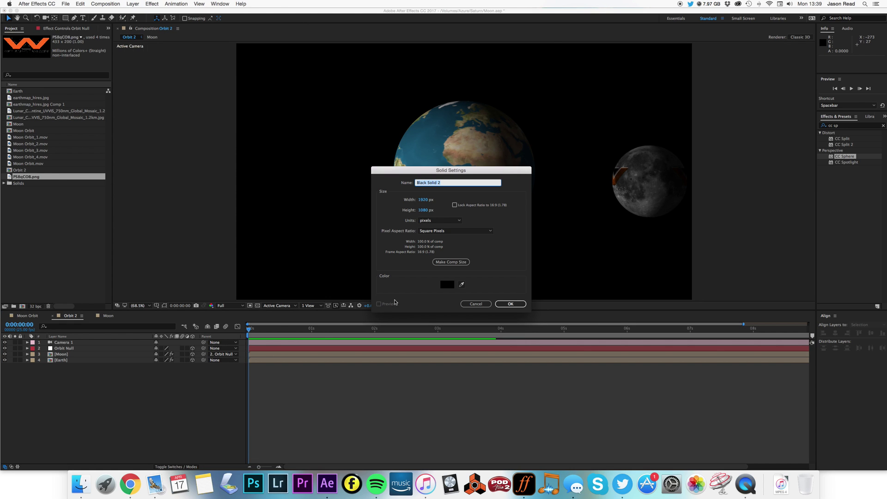
left_click(446, 284)
left_click_drag(573, 387, 529, 352)
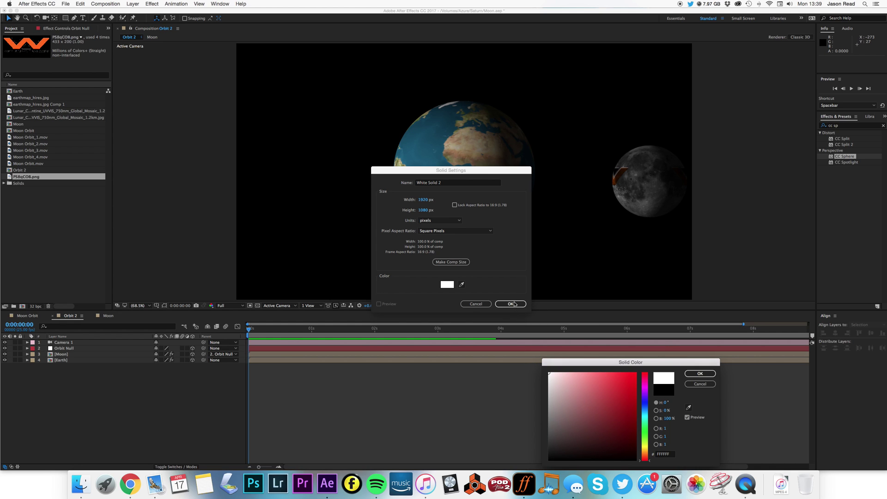
left_click(706, 375)
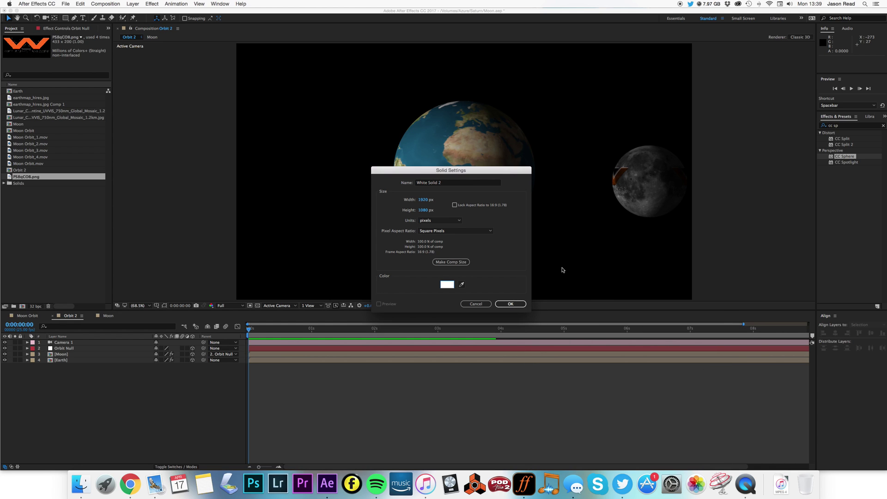
left_click(459, 183)
type("St")
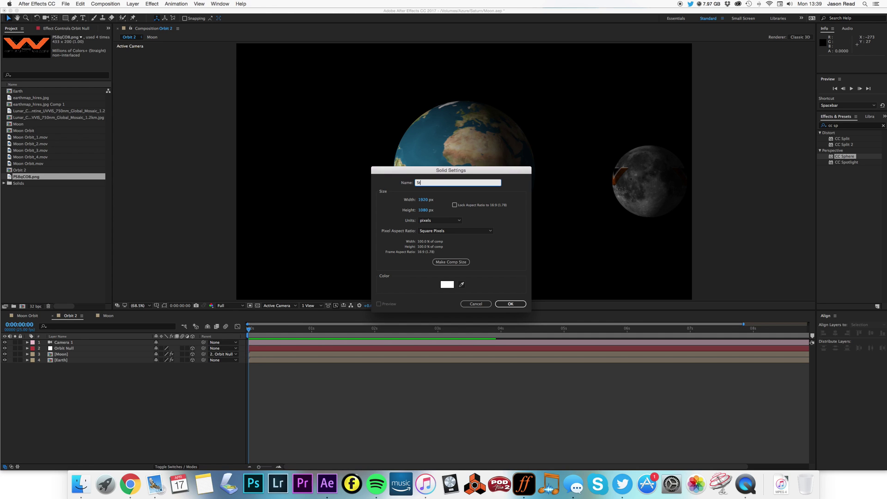
type("ars")
key("Return")
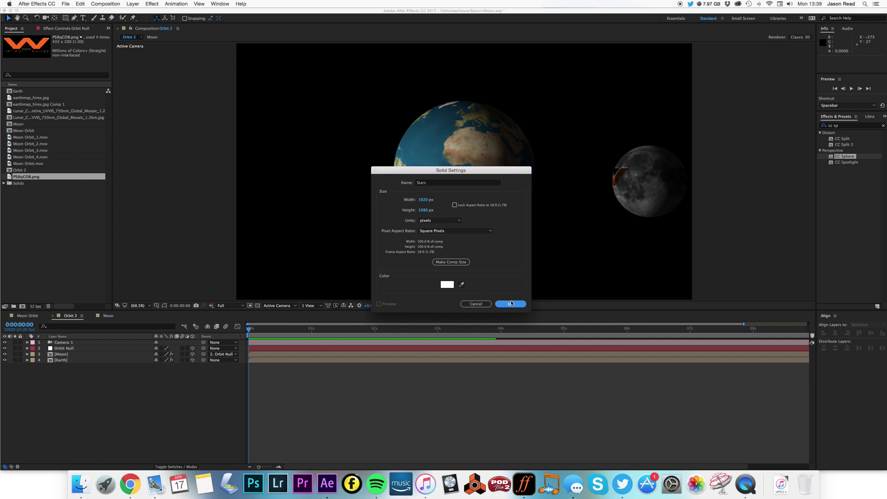
left_click_drag(115, 342, 109, 368)
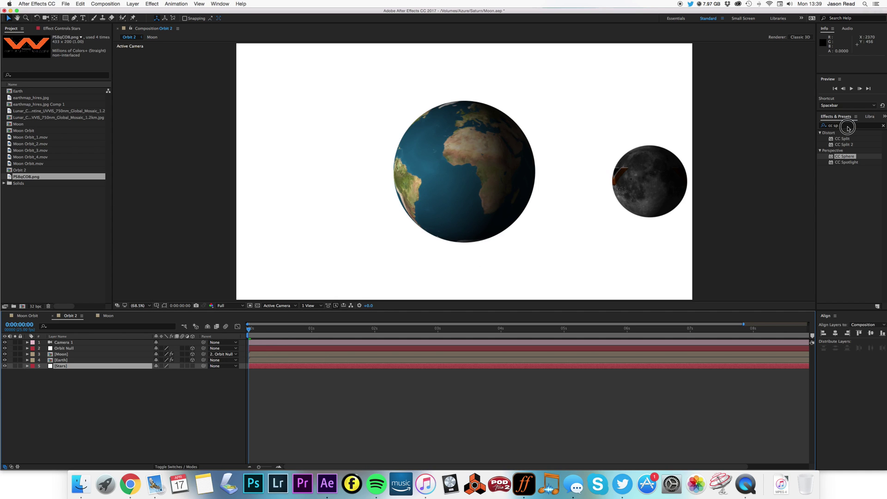
Apply the CC Star Burst effect to the Stars layer and preview it
left_click(818, 127)
type("star")
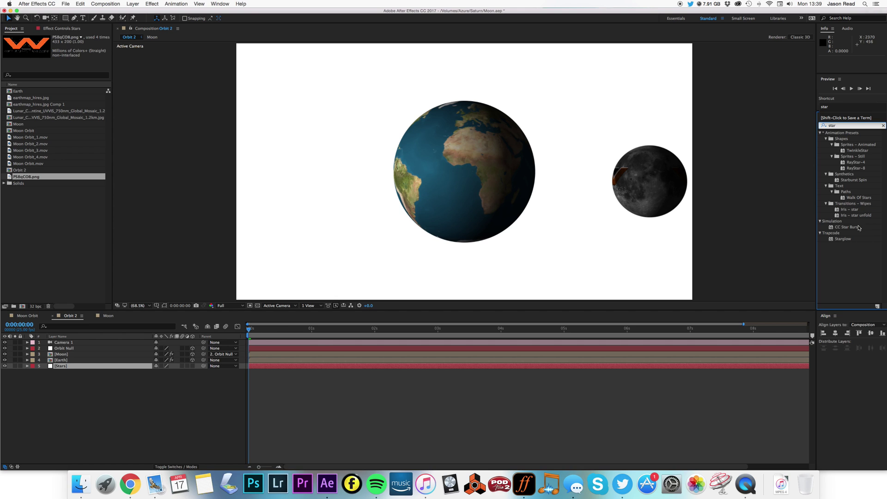
left_click(857, 226)
left_click_drag(826, 230, 707, 366)
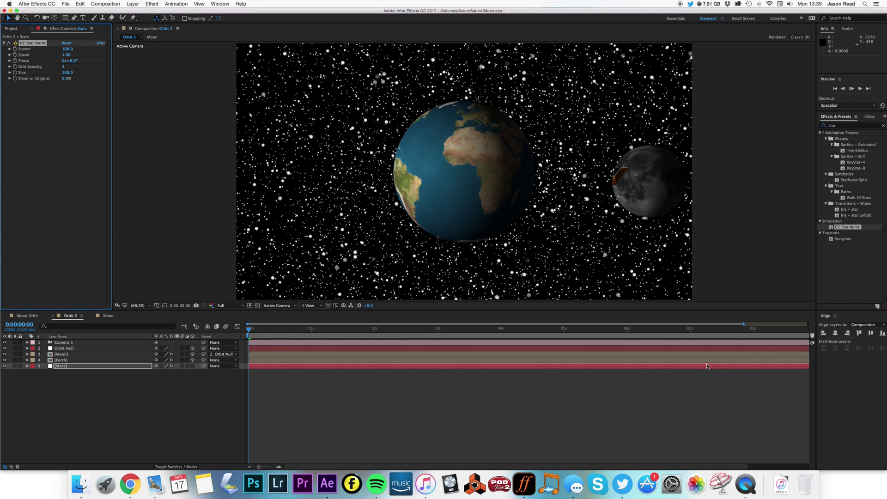
key("space")
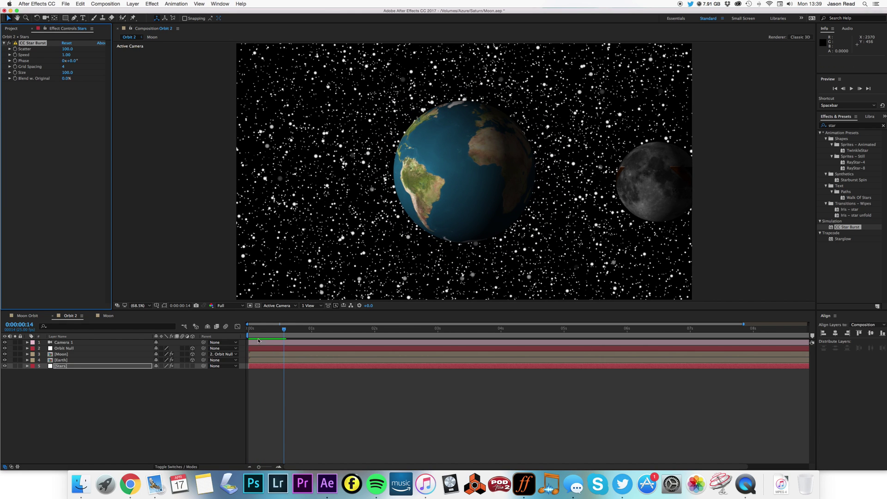
key("space")
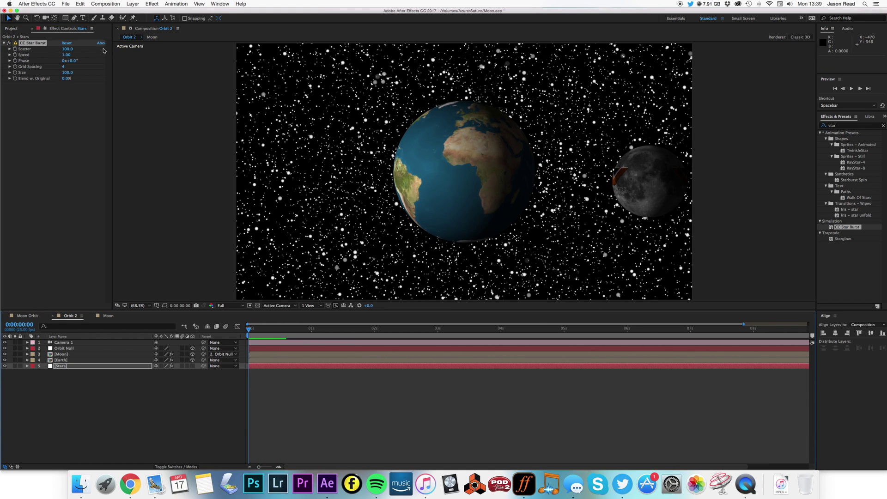
Set CC Star Burst to Scatter 594, Size 48, Grid Spacing 3 and Speed 0
left_click_drag(68, 49, 241, 66)
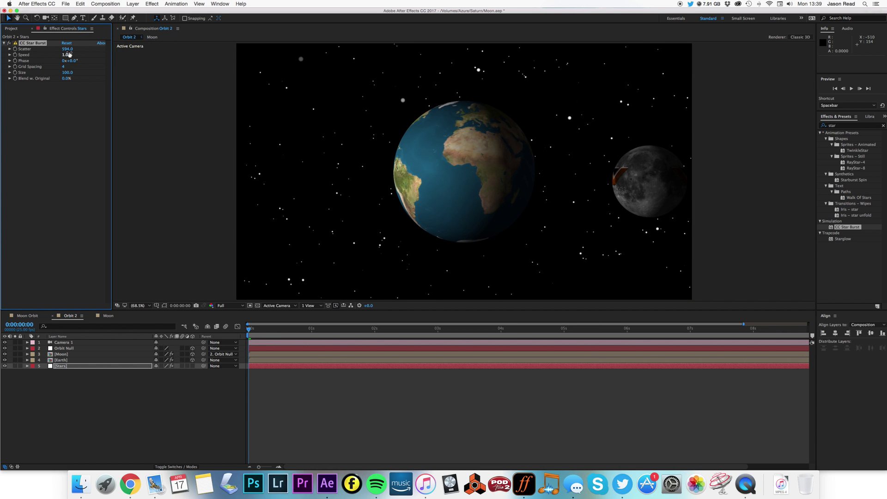
left_click_drag(68, 74, 51, 76)
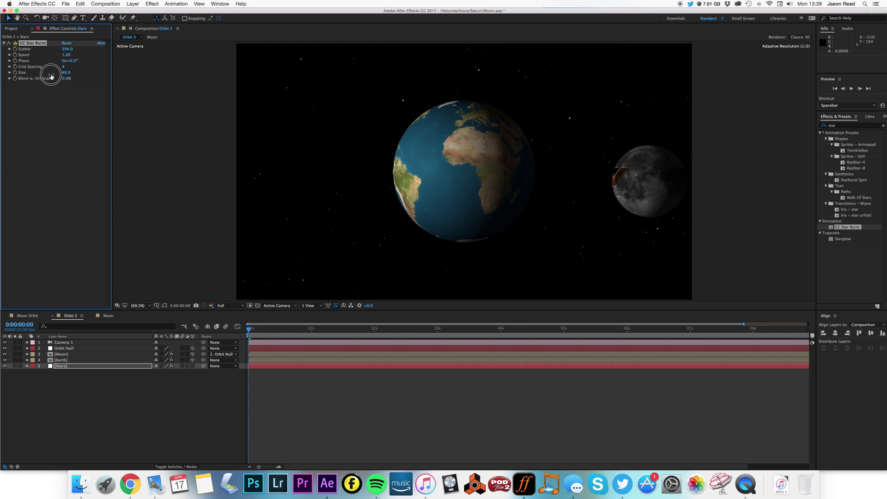
left_click(9, 67)
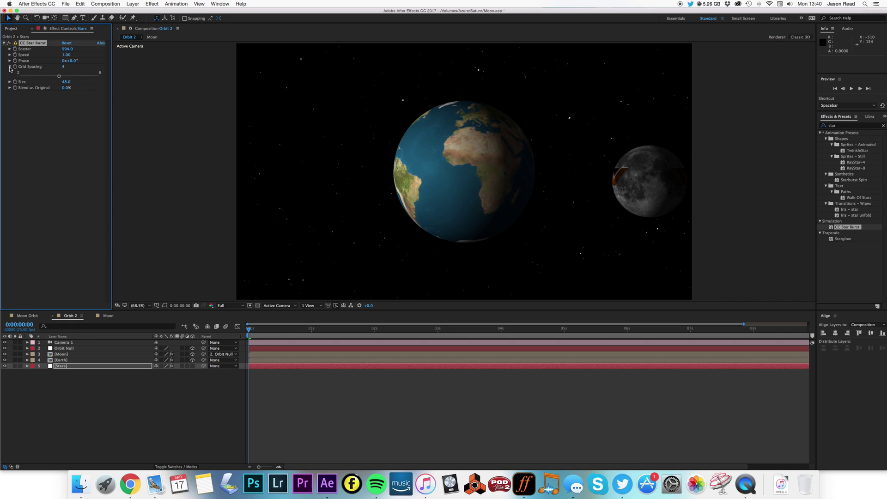
left_click_drag(59, 76, 44, 78)
left_click(66, 55)
type("0")
key("Return")
key("space")
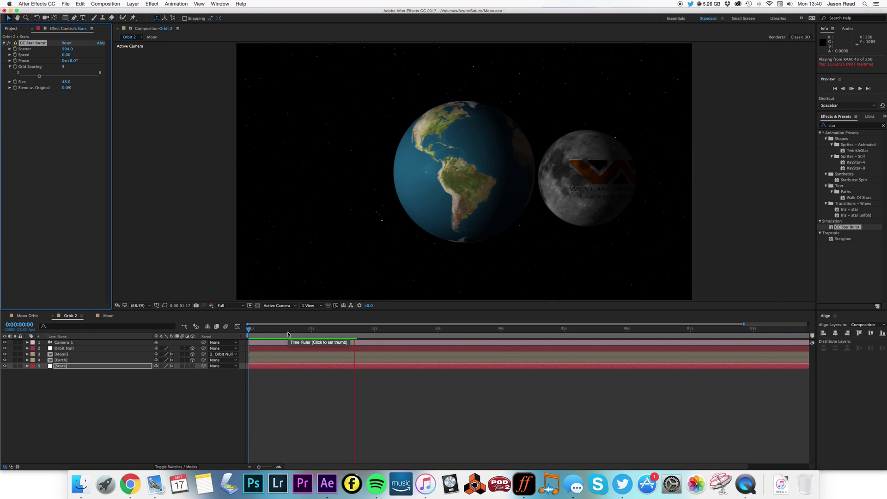
Copy the starting Scatter keyframe to the last frame of the composition
key("space")
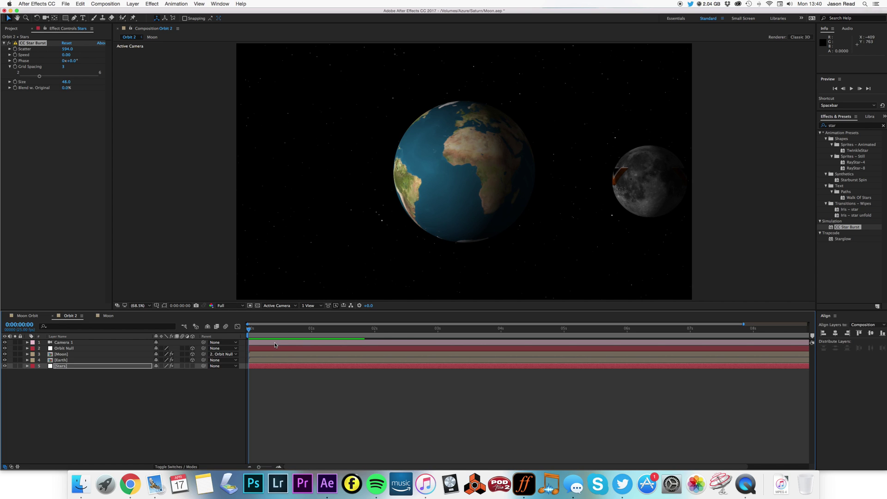
left_click(17, 50)
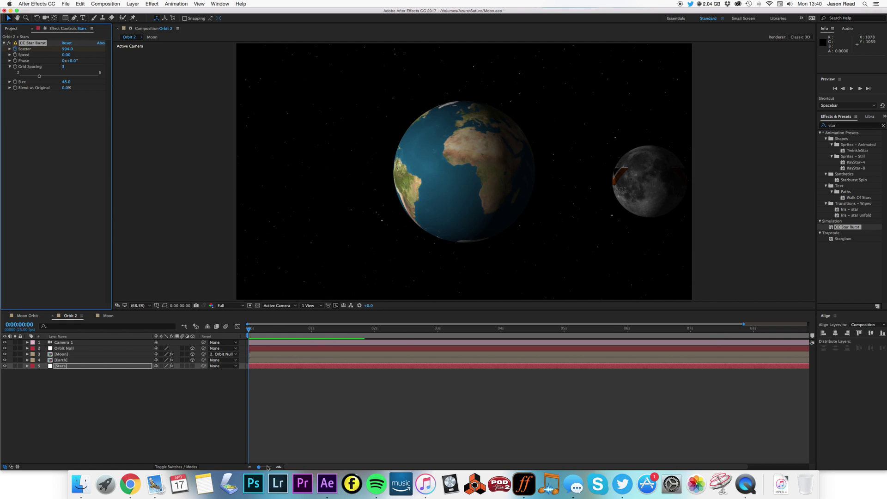
left_click_drag(267, 467, 245, 467)
left_click_drag(793, 331, 806, 331)
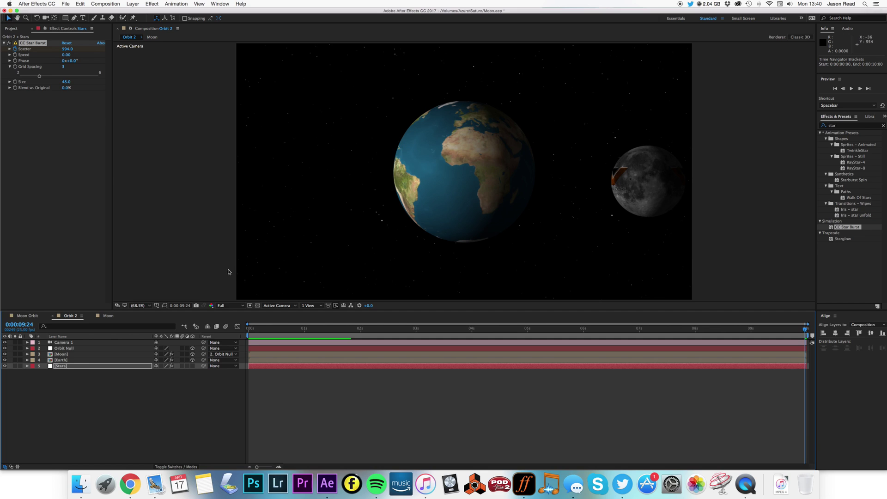
key("u")
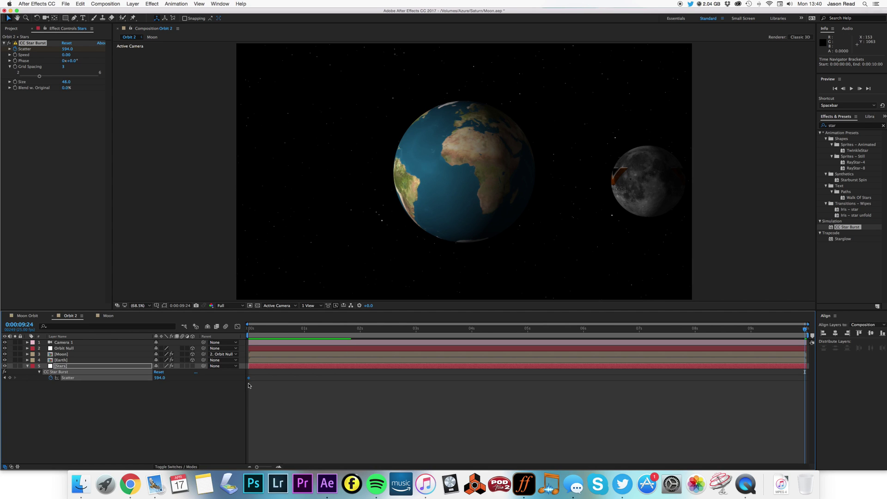
key("super+c")
Keyframe Scatter at 596 at 5 seconds and preview the loop from the start
left_click(527, 329)
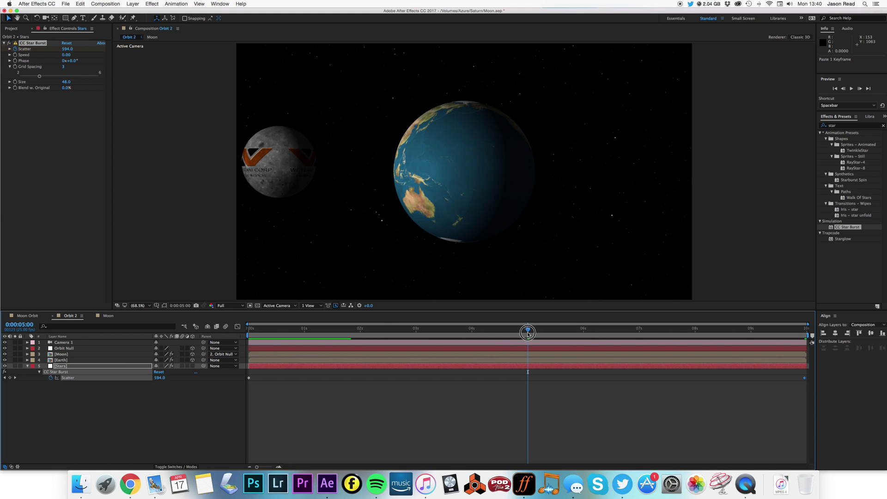
left_click(67, 49)
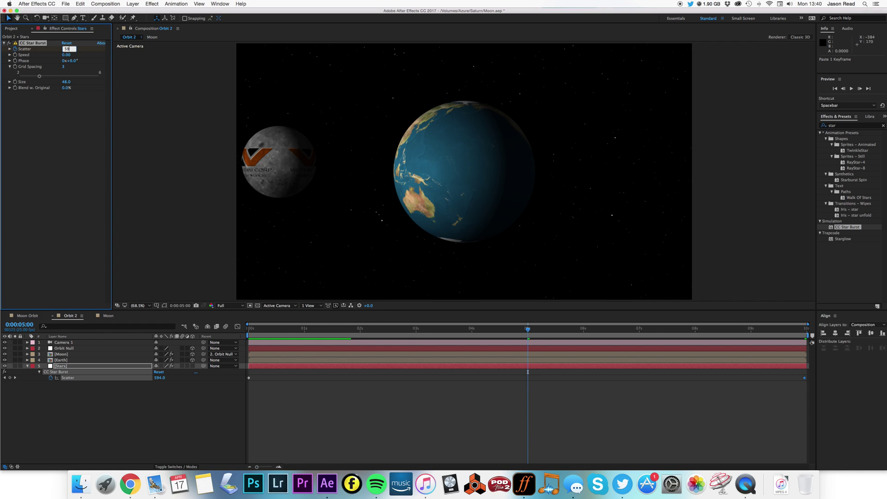
left_click(318, 400)
left_click(251, 328)
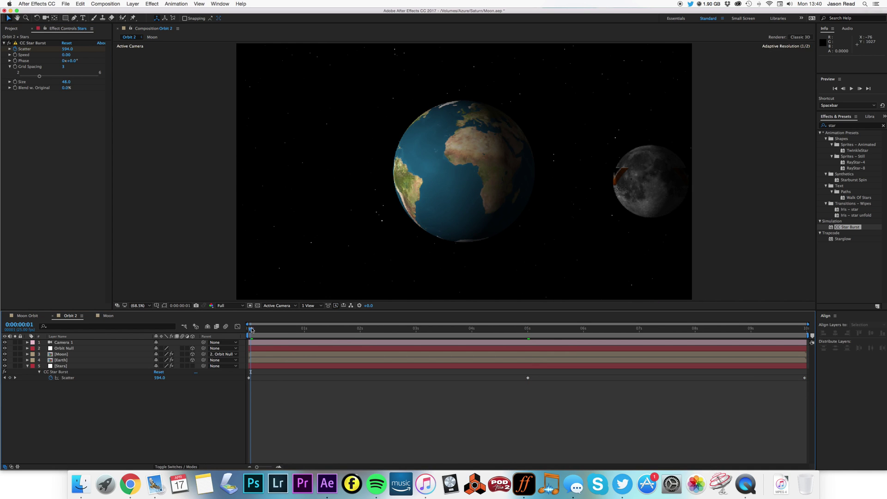
key("space")
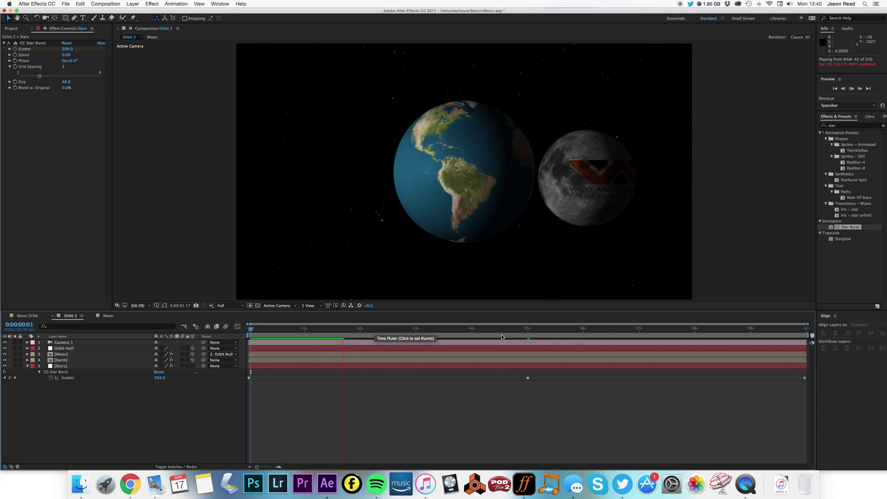
Apply Easy Ease to the middle Scatter keyframe at 5 seconds
left_click(527, 328)
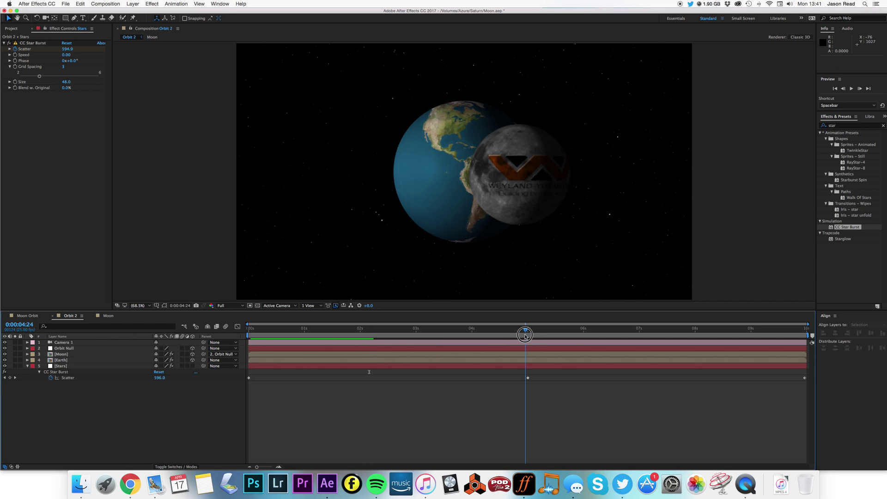
left_click(527, 378)
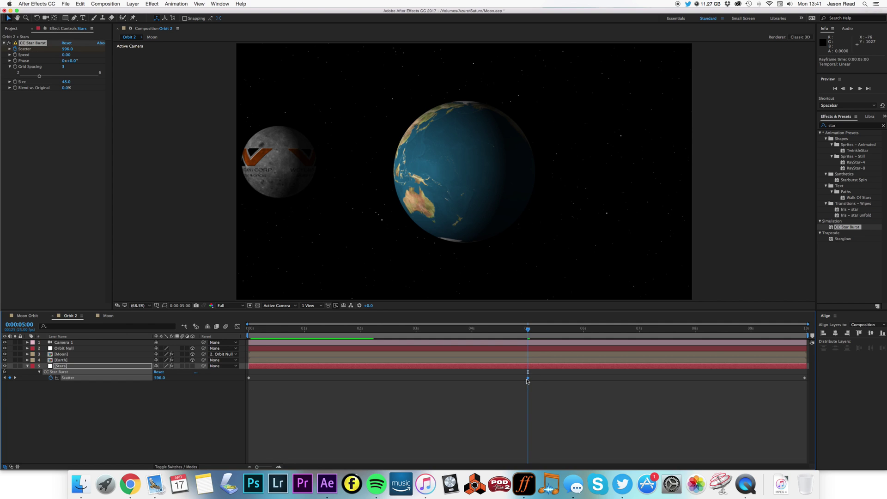
left_click(176, 4)
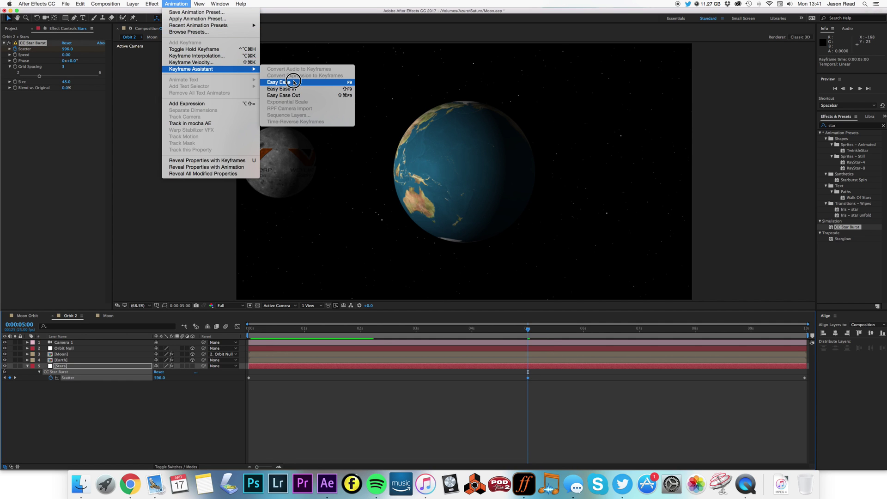
left_click(291, 82)
Apply Easy Ease Out to the first Scatter keyframe at the start of the timeline
left_click(244, 328)
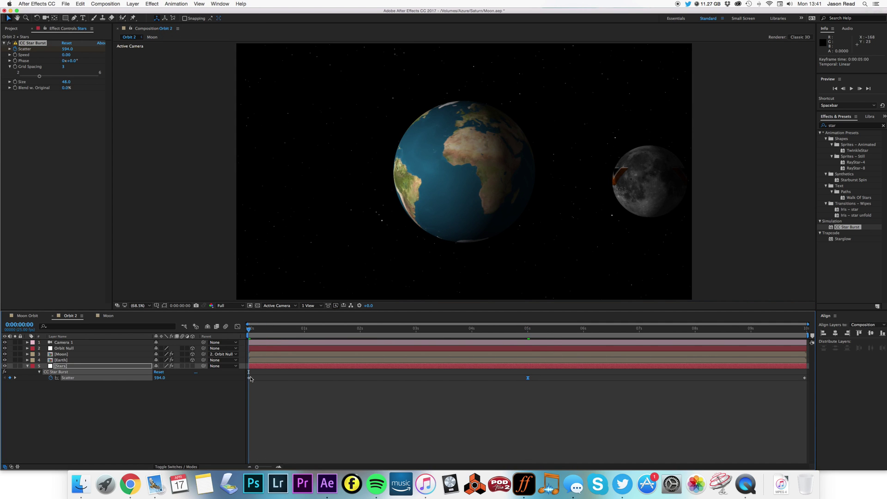
left_click(199, 5)
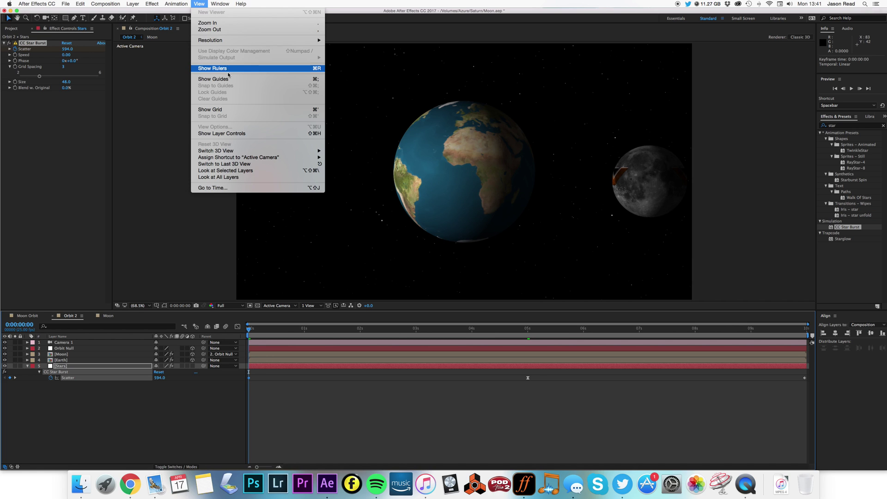
mouse_move(176, 4)
mouse_move(221, 73)
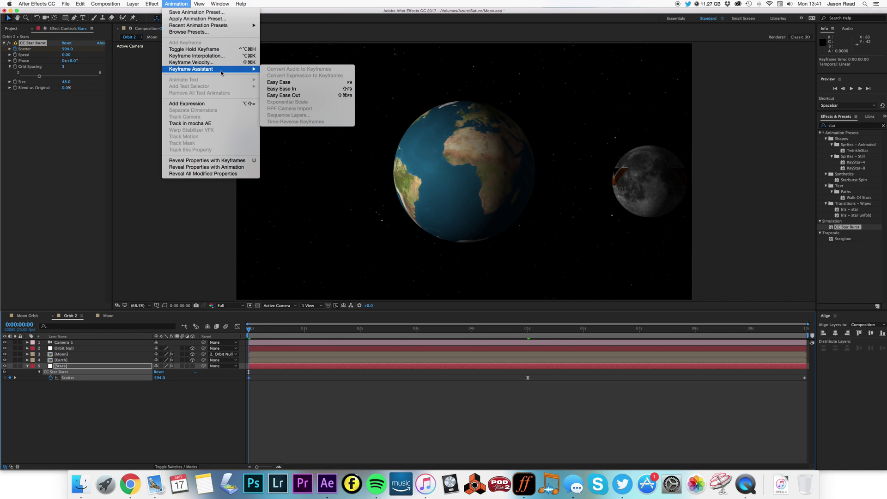
left_click(288, 95)
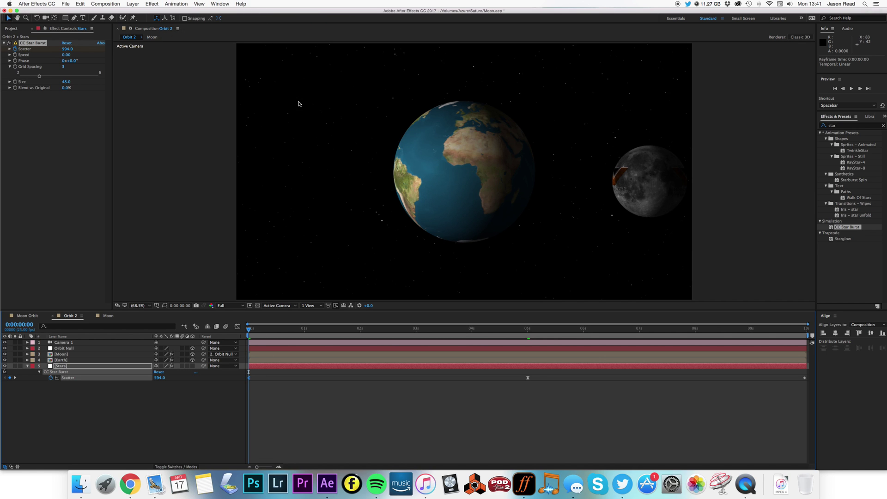
Apply Easy Ease In to the last Scatter keyframe at the end of the composition
left_click(800, 331)
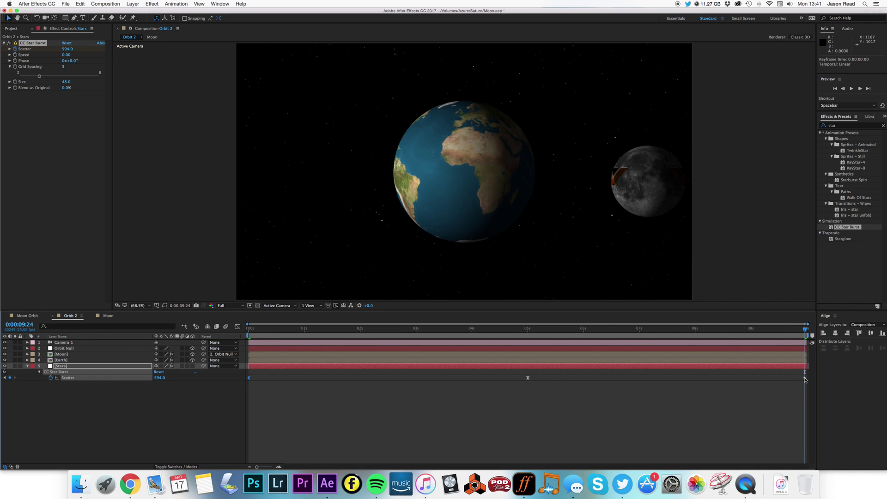
left_click(187, 2)
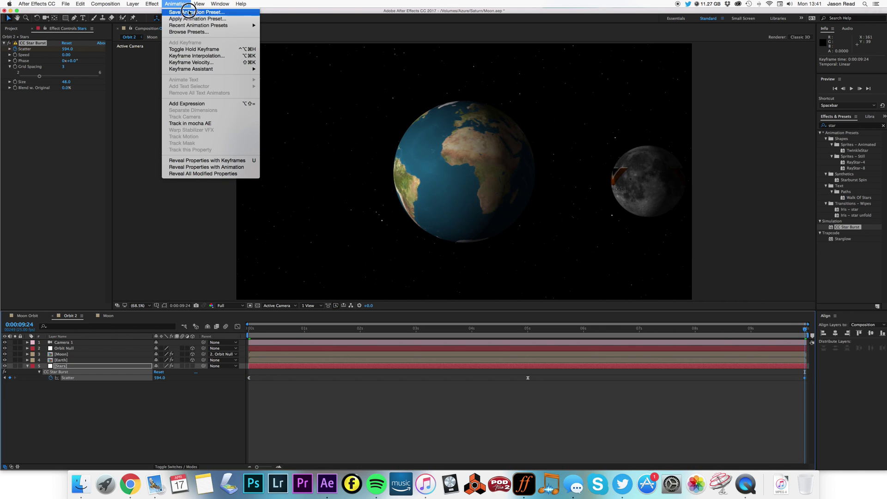
mouse_move(203, 69)
left_click(339, 89)
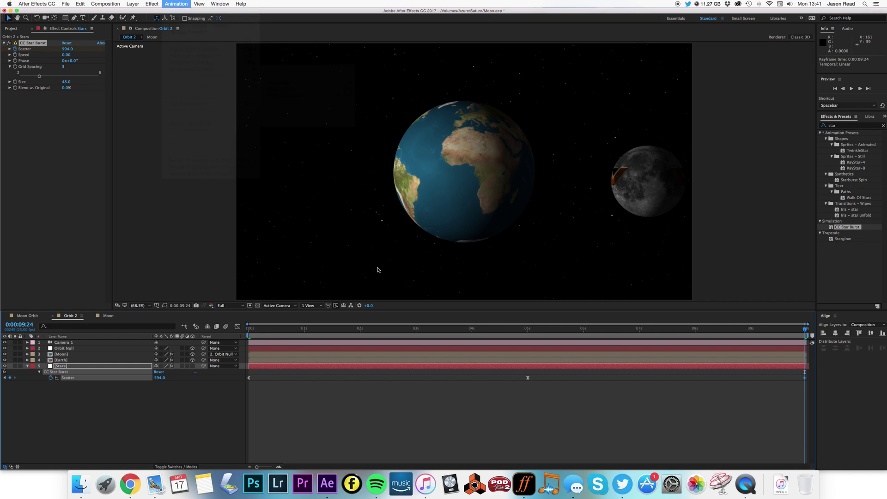
Preview the eased star animation, then collapse the Stars layer's effect properties
key("space")
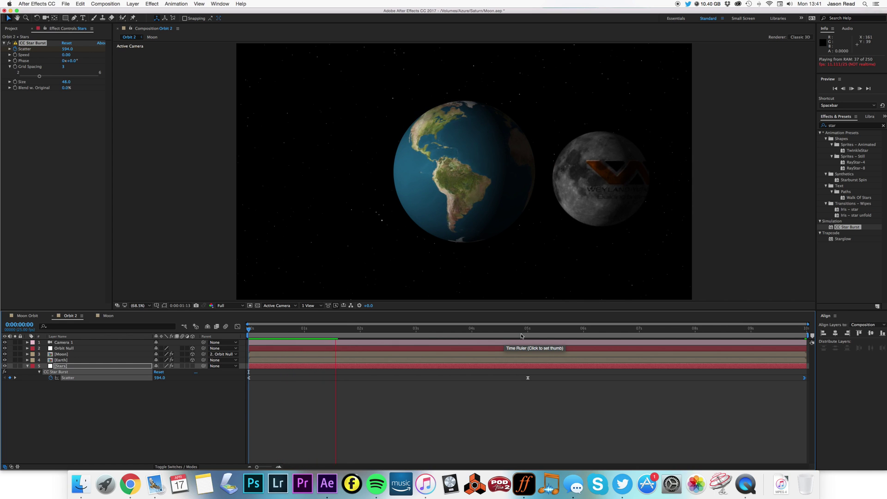
left_click(228, 335)
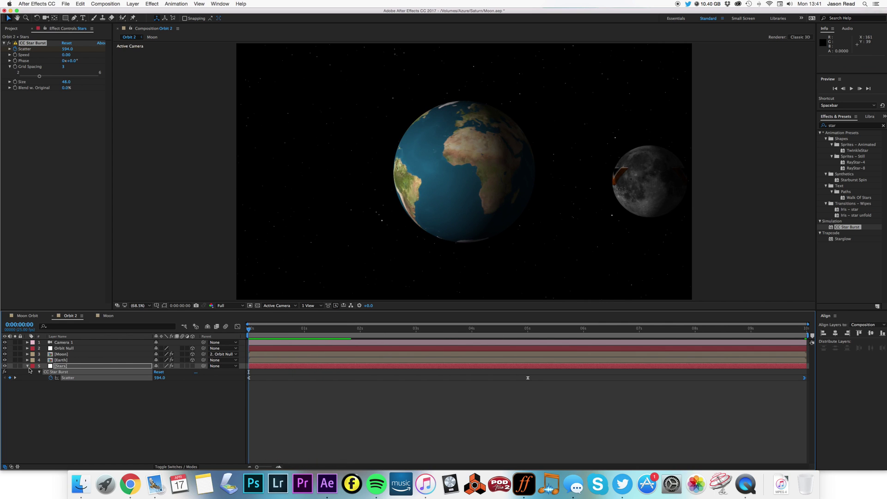
key("u")
left_click(350, 419)
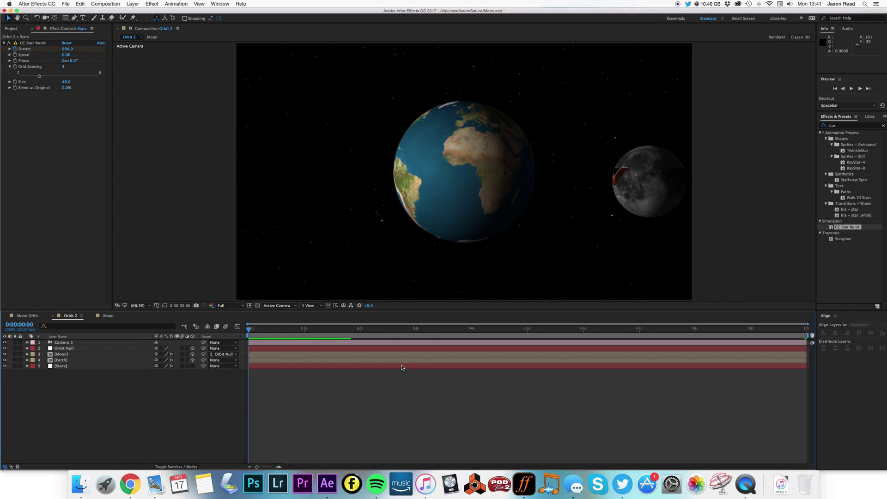
Add a new adjustment layer and move it below the Earth layer
left_click(132, 4)
mouse_move(139, 12)
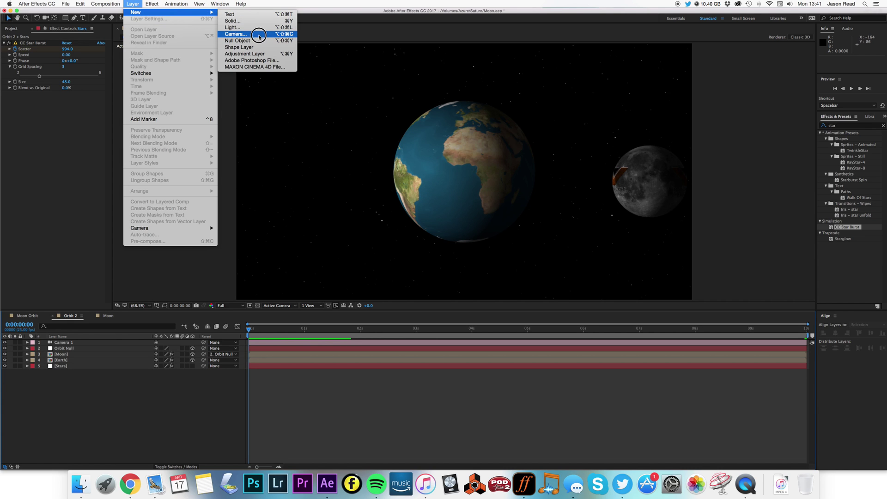
left_click(257, 52)
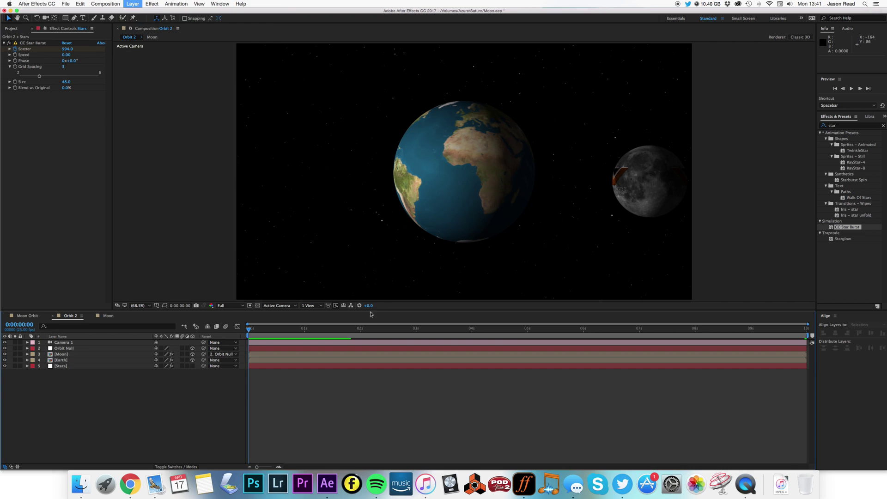
left_click_drag(90, 344, 87, 369)
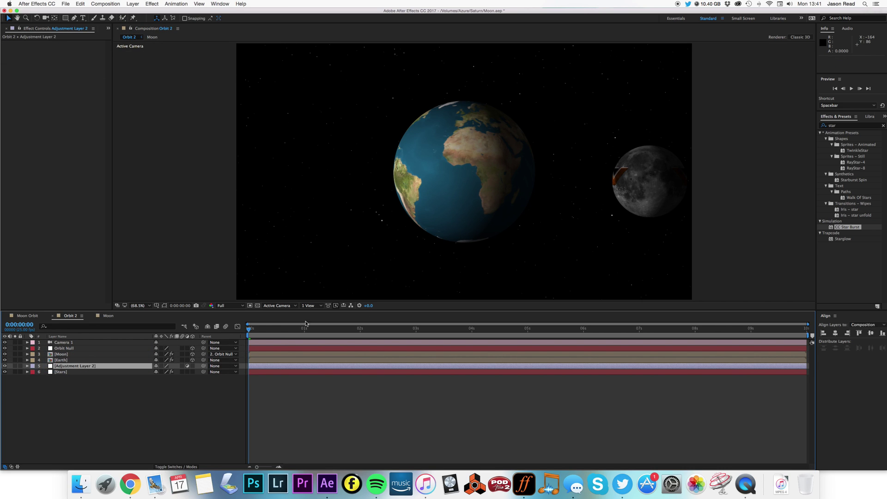
Apply Lens Flare to the adjustment layer with its Flare Center at 144.5, 138.6
double_click(867, 125)
type("le")
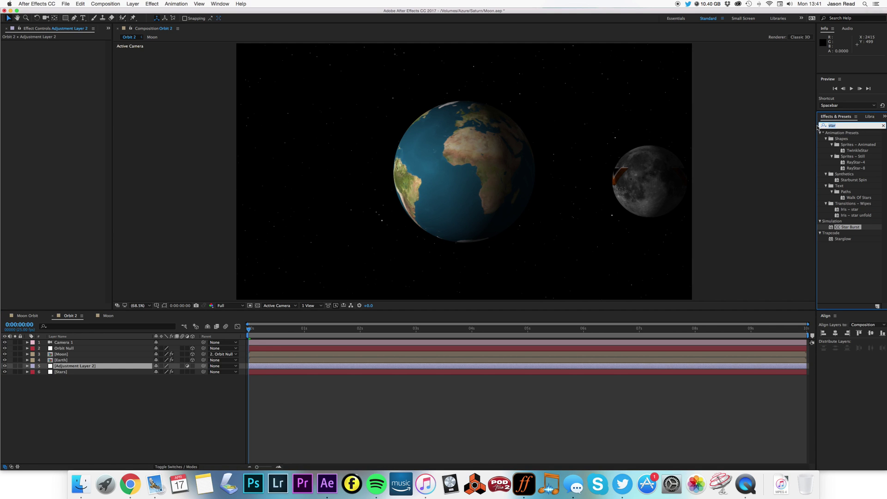
type("ns")
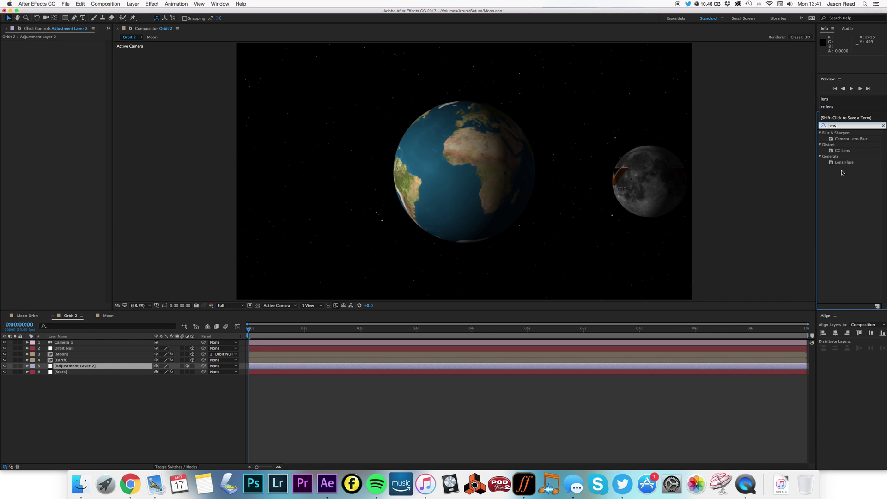
left_click_drag(832, 165, 554, 368)
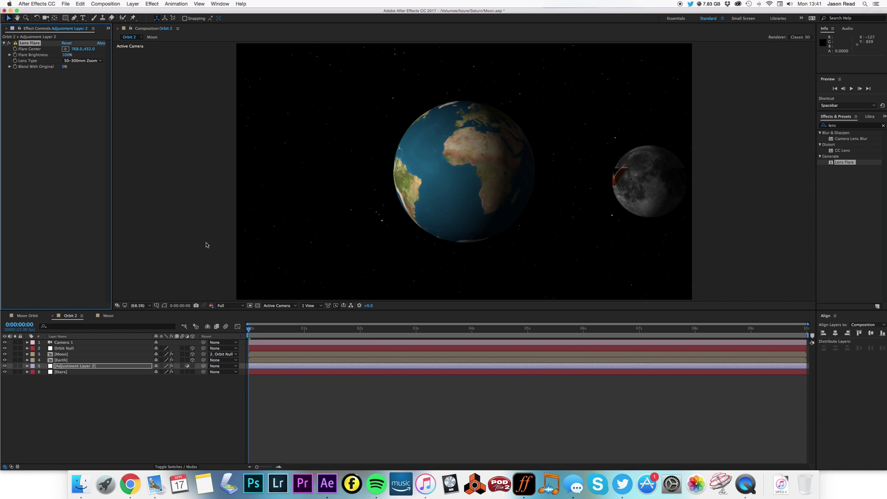
left_click(64, 49)
left_click(271, 77)
left_click(250, 305)
left_click(249, 306)
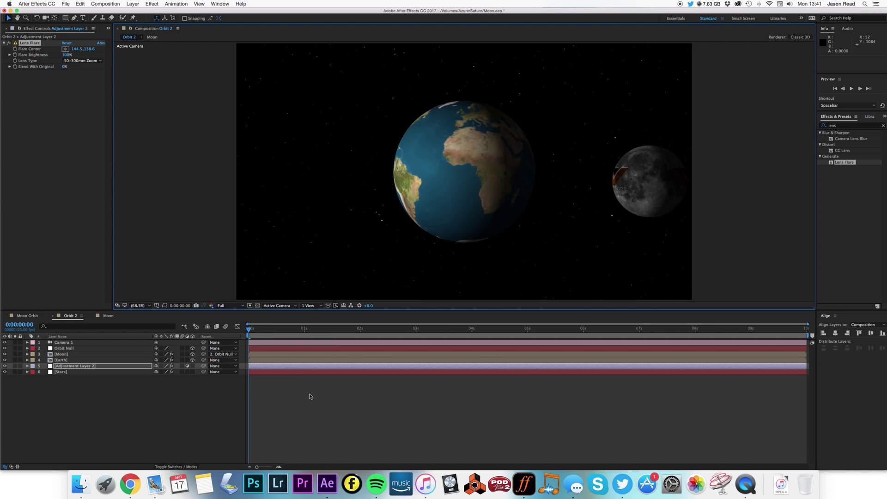
left_click(295, 380)
Create a dark 1920×1080 solid named 'Space' and move it below the Stars layer
left_click(133, 3)
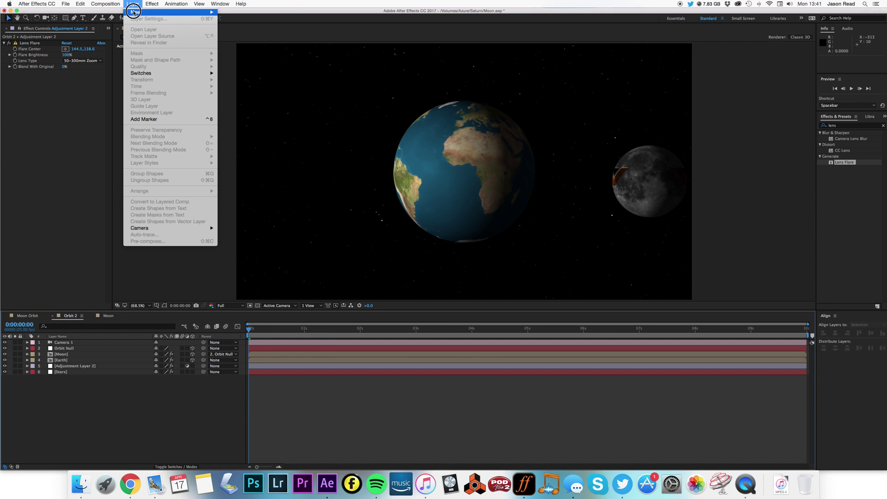
mouse_move(152, 13)
left_click(244, 19)
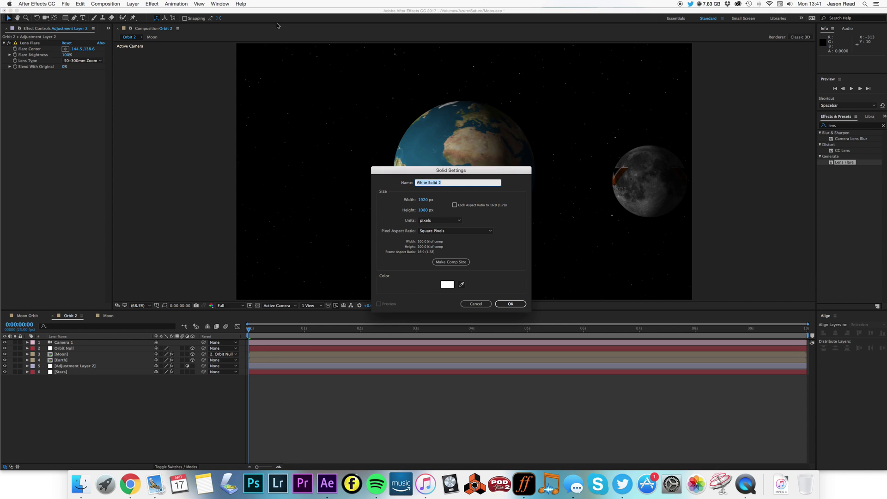
type("Space")
left_click(448, 285)
left_click(605, 427)
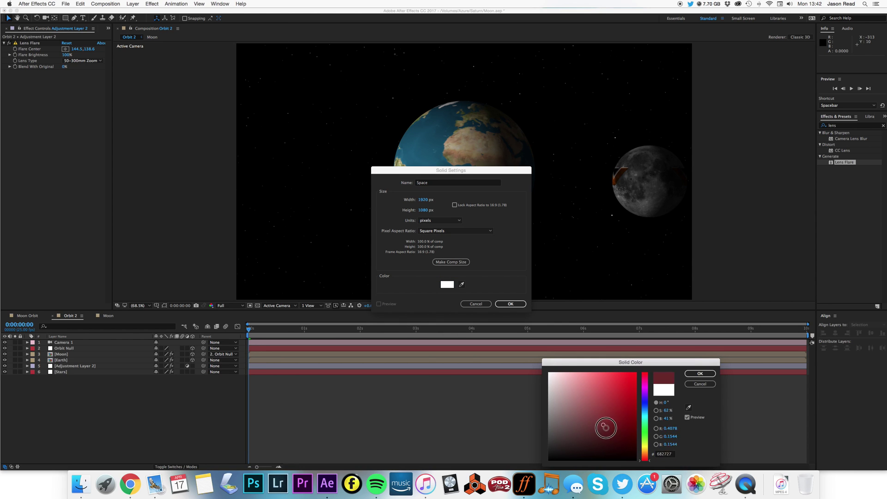
left_click(700, 373)
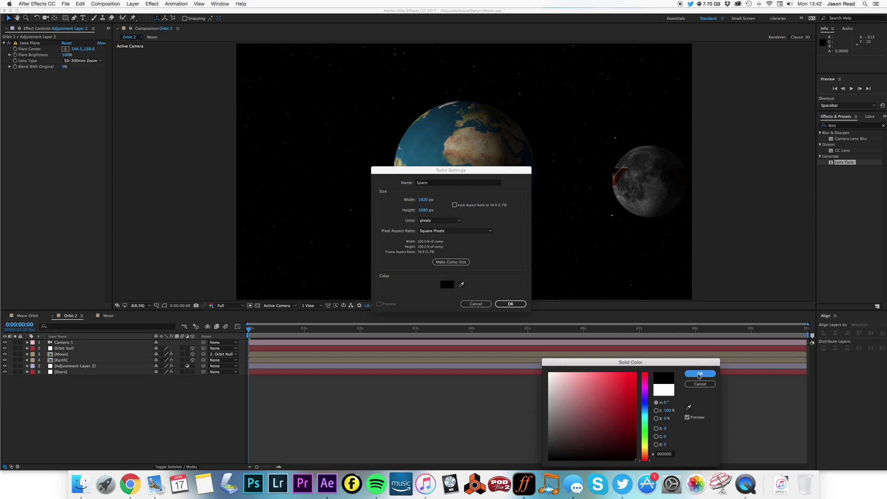
left_click(511, 304)
left_click_drag(118, 344, 127, 389)
left_click(368, 373)
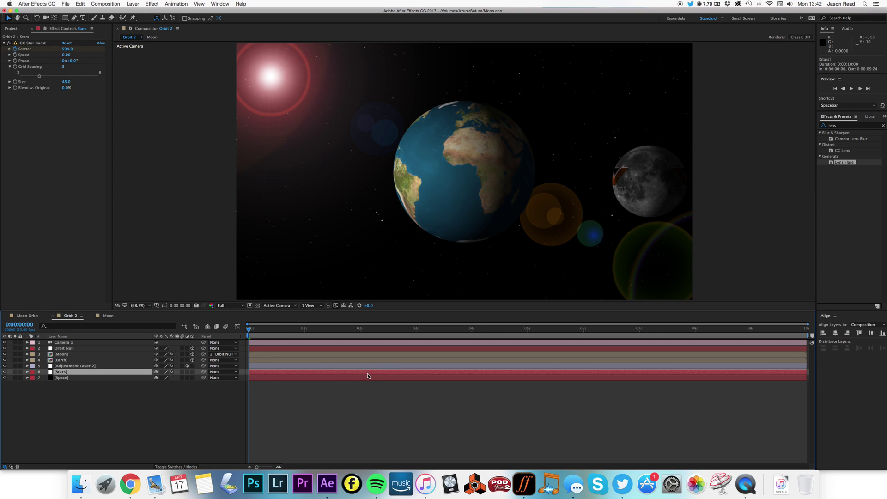
Set the flare's Lens Type to 105mm Prime, centre it at 11.7, 290.4, and preview
left_click(278, 366)
left_click(80, 61)
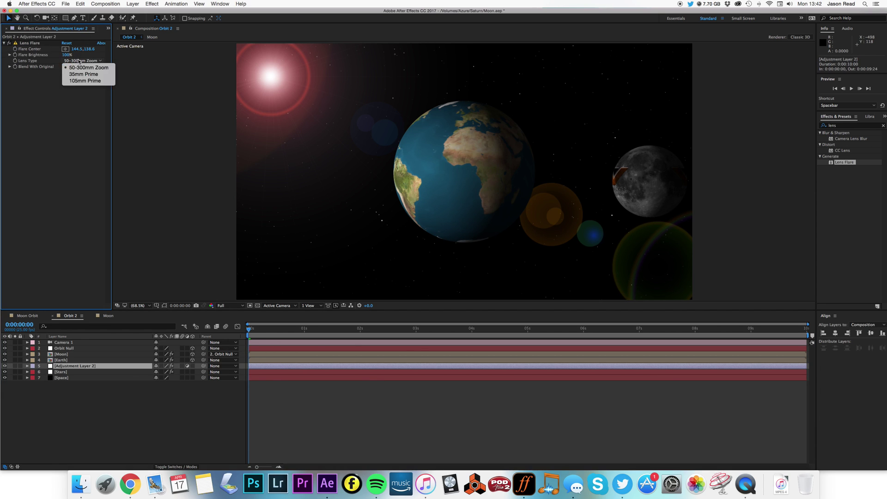
left_click(90, 81)
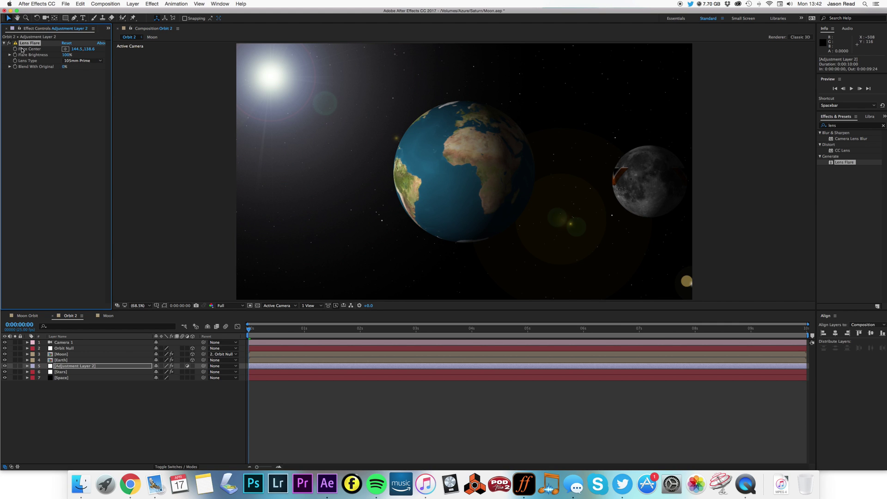
left_click(65, 49)
left_click(239, 114)
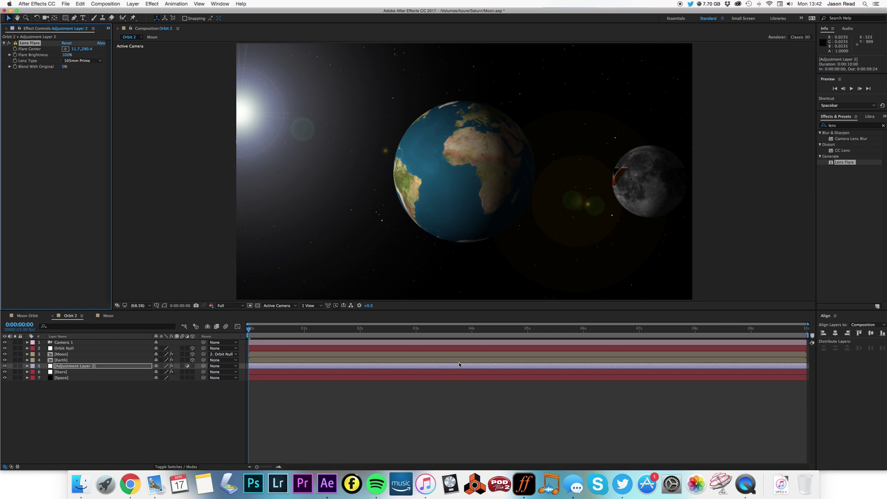
left_click(486, 406)
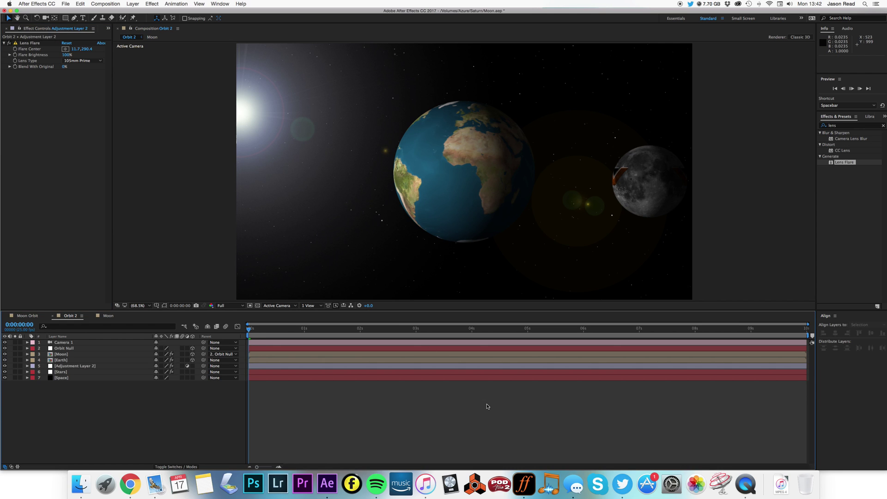
key("space")
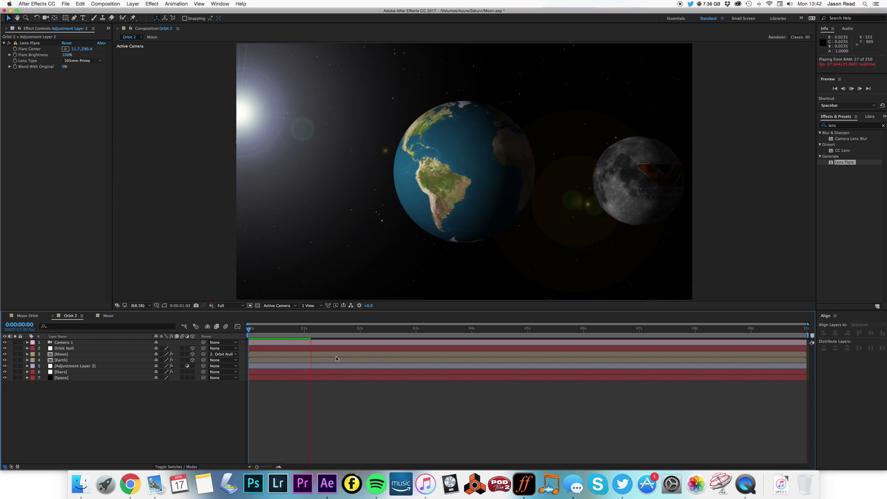
left_click_drag(264, 333, 543, 333)
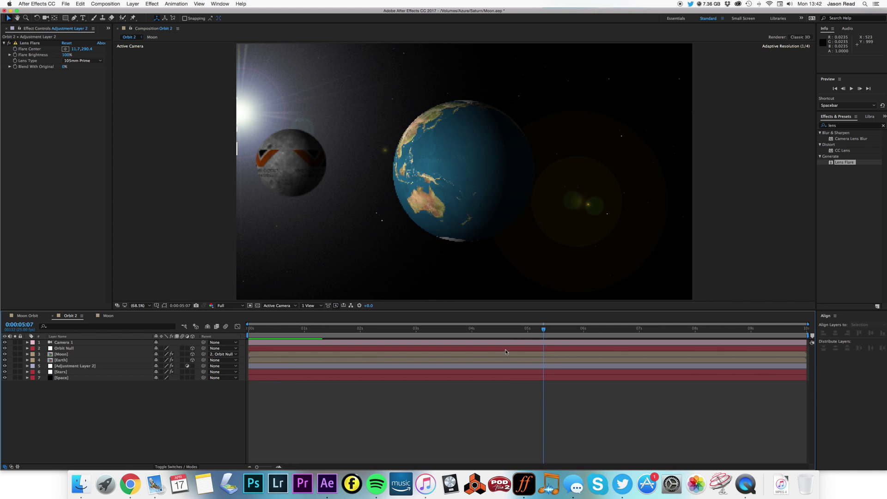
left_click_drag(300, 332, 426, 327)
key("space")
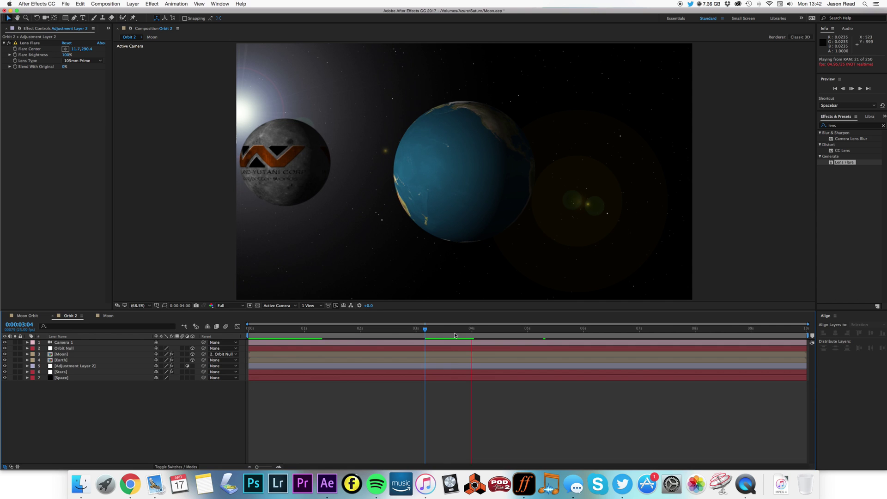
left_click_drag(476, 331, 533, 338)
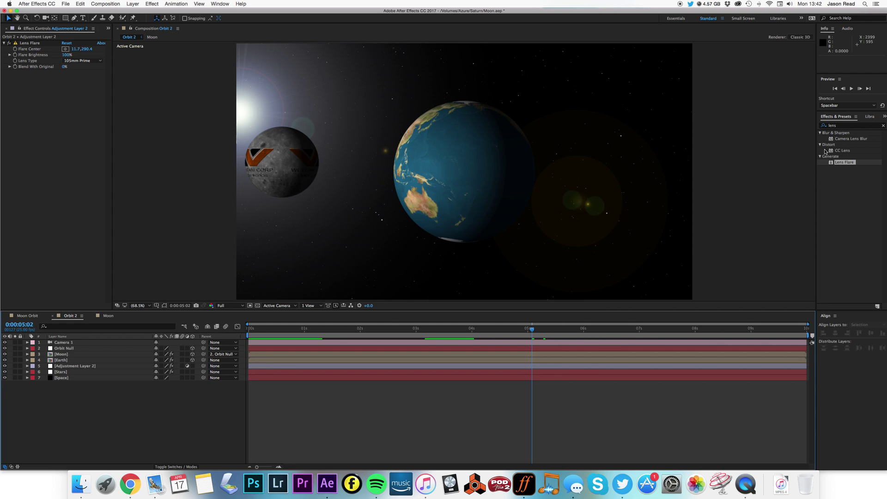
Search Effects & Presets for 'glow' and drop Stylize > Glow onto the Moon layer
left_click(810, 125)
type("glow")
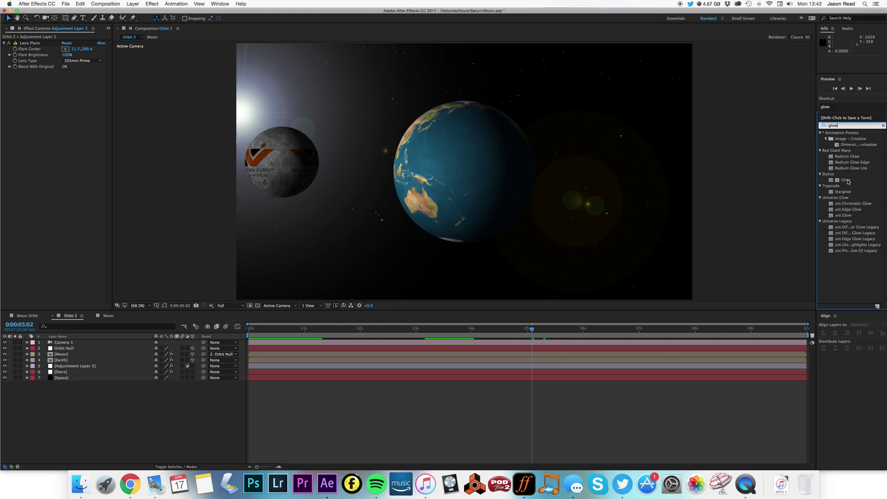
left_click(847, 180)
left_click_drag(830, 180, 556, 353)
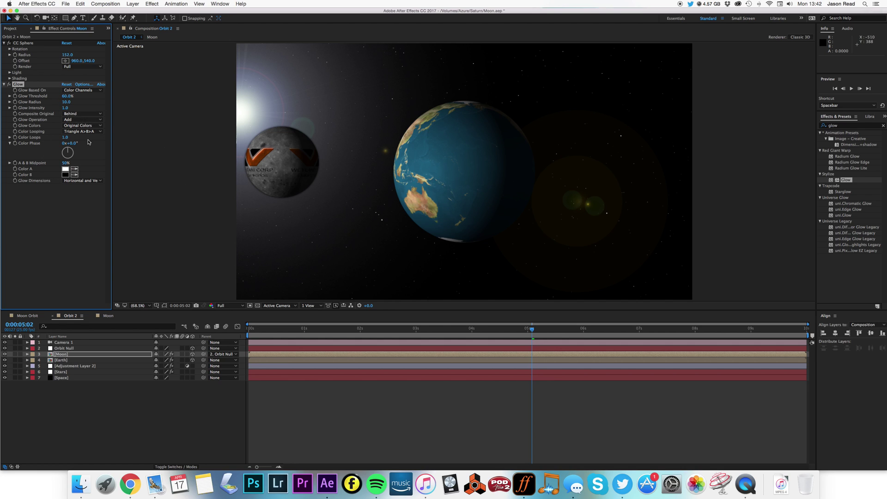
Set Glow Colors to A & B Colors with Color B white (FFFFFF), and lower the Threshold
left_click(83, 126)
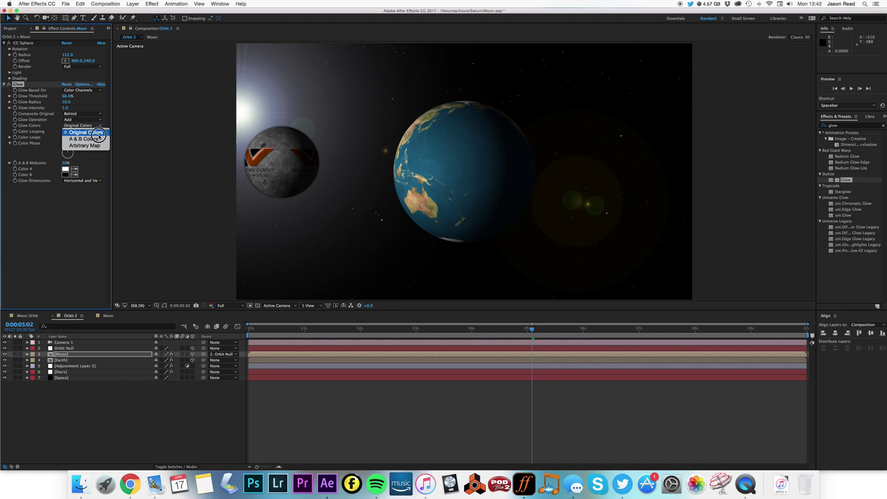
left_click(85, 139)
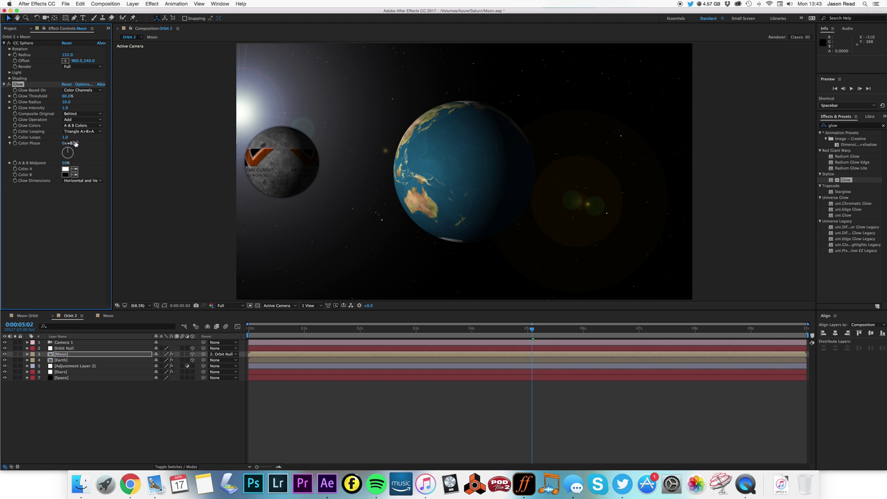
left_click(65, 175)
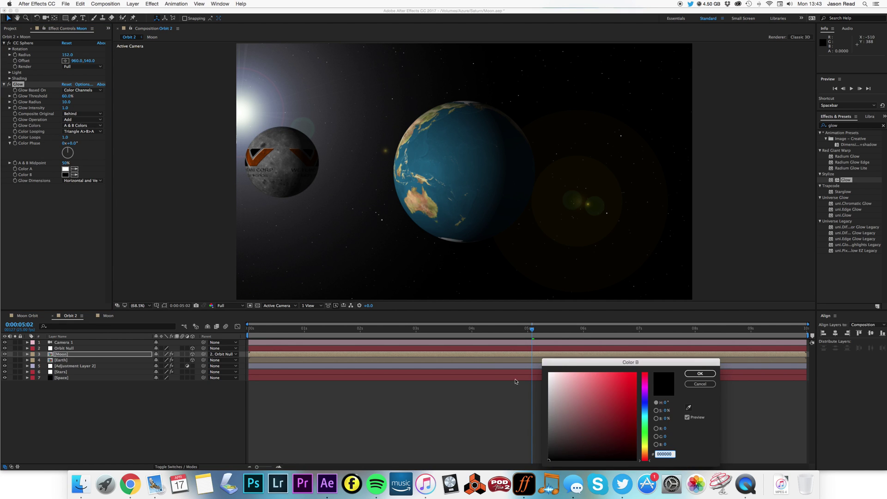
type("FFFFFF")
left_click(704, 372)
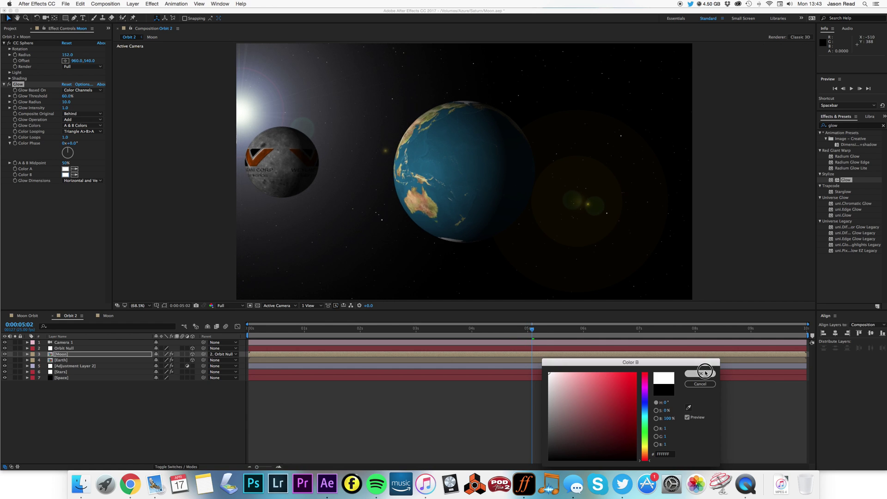
left_click_drag(68, 97, 56, 99)
Base the glow on Alpha Channel, composite the original on top, and widen Glow Radius to 95
left_click(83, 90)
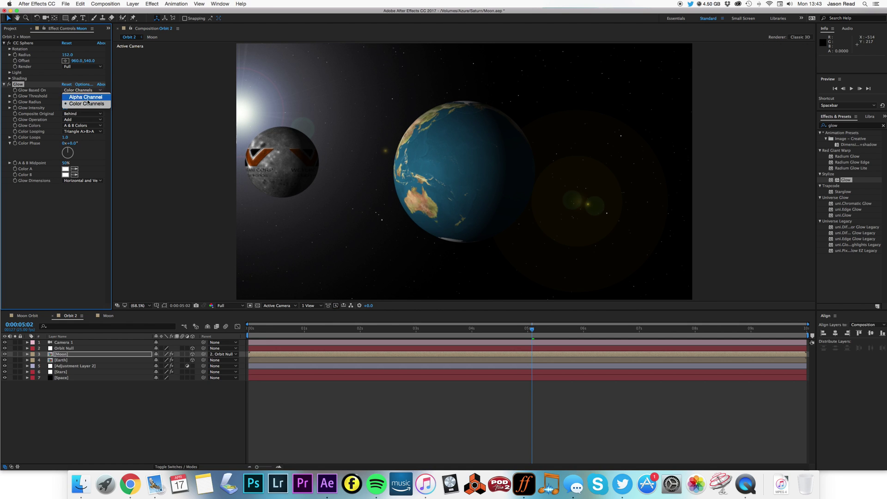
left_click(88, 99)
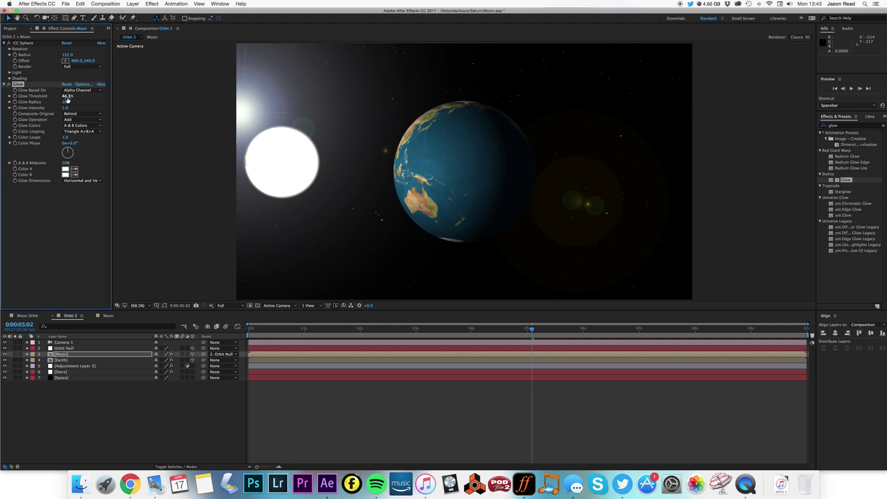
mouse_move(68, 99)
left_mouse_down()
mouse_move(88, 98)
mouse_move(67, 100)
left_mouse_up()
left_click(78, 125)
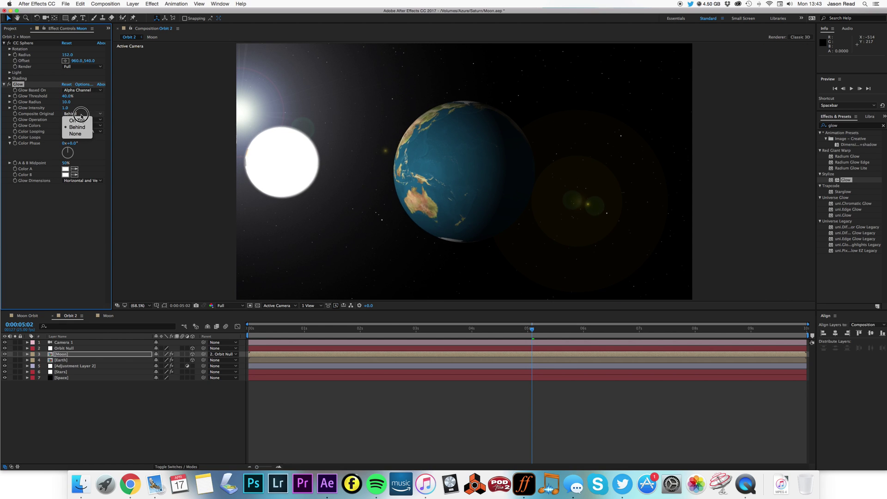
left_click(81, 121)
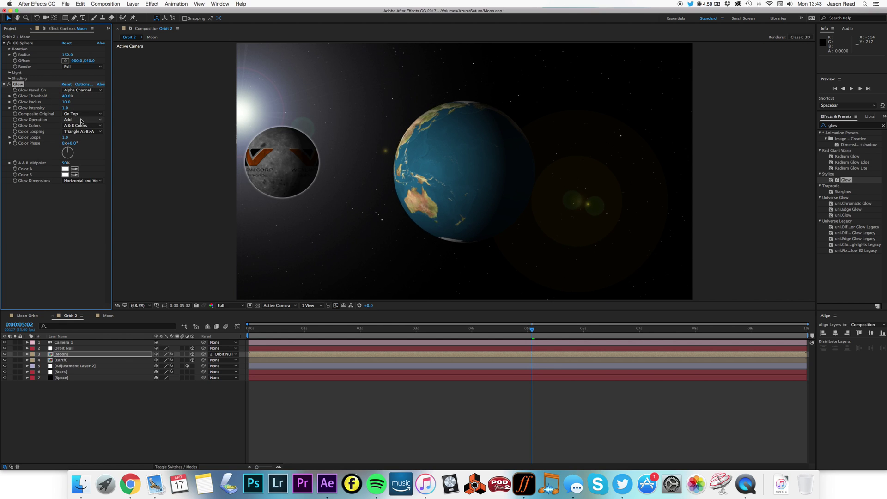
left_click_drag(66, 101, 50, 111)
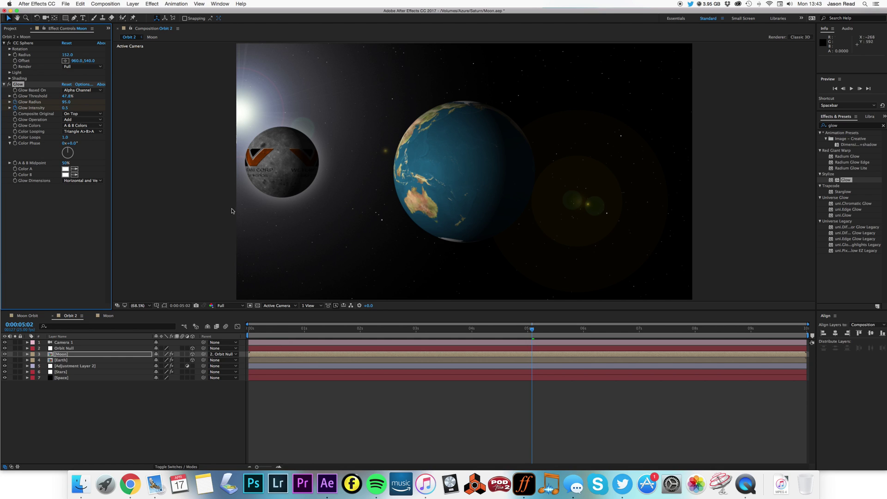
Copy the Glow Radius and Intensity keyframes to 6:03, then set both to 0 at 8:00
key("u")
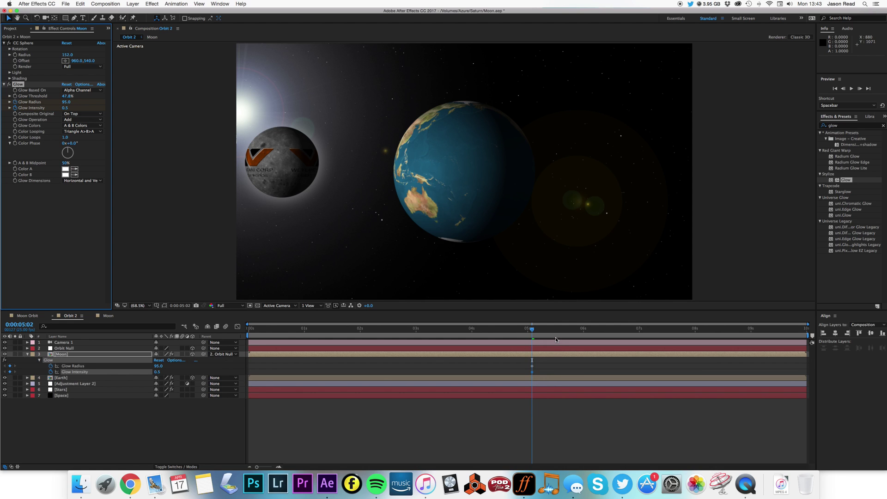
left_click_drag(539, 372, 522, 362)
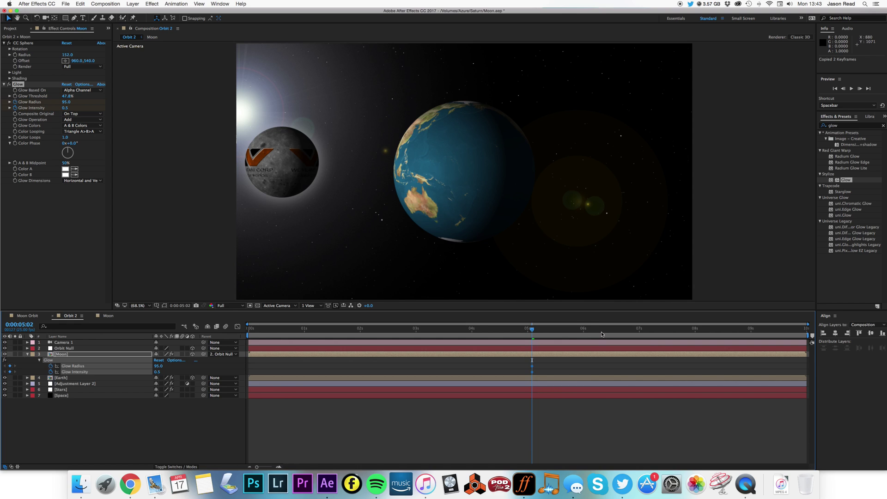
left_click_drag(601, 334, 588, 333)
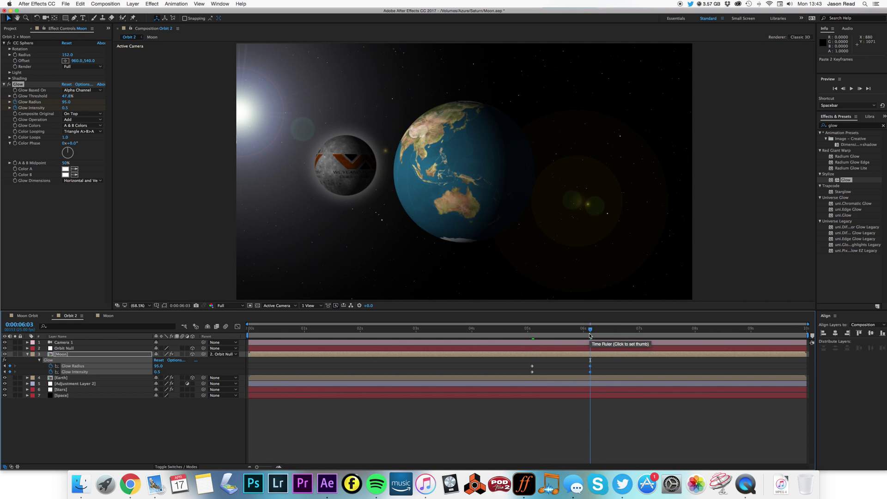
left_click_drag(592, 334, 695, 340)
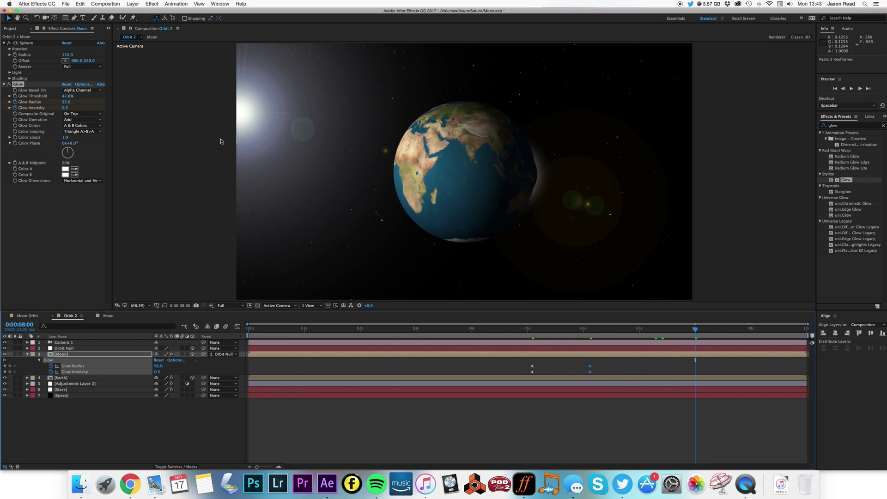
left_click(66, 102)
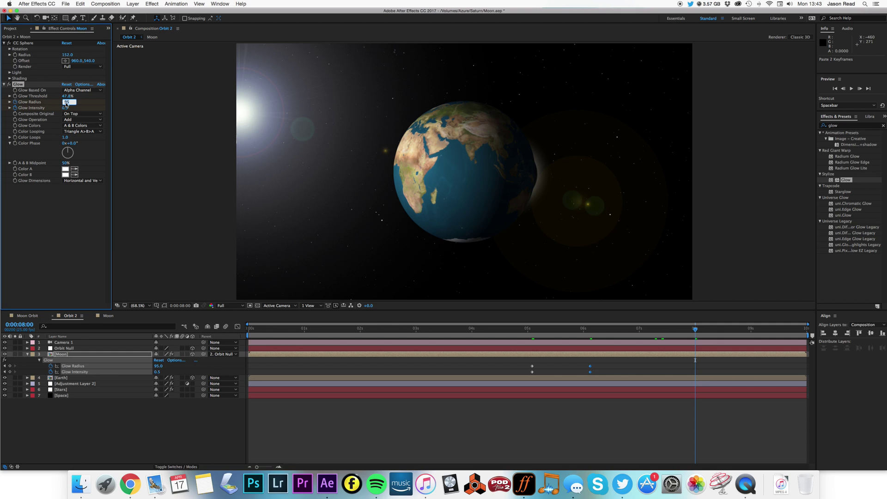
key("Tab")
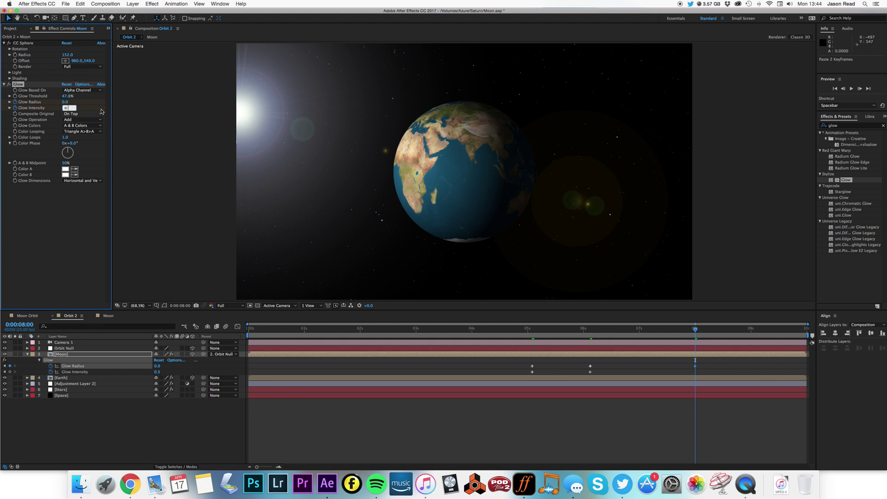
key("Return")
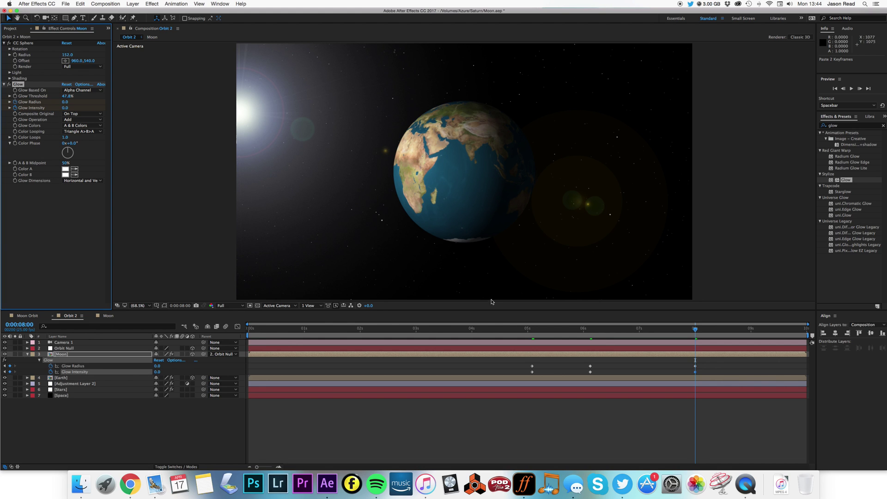
Set Glow Radius and Glow Intensity to 0 at 0:00:02:12
left_click(453, 331)
left_click_drag(453, 330, 384, 330)
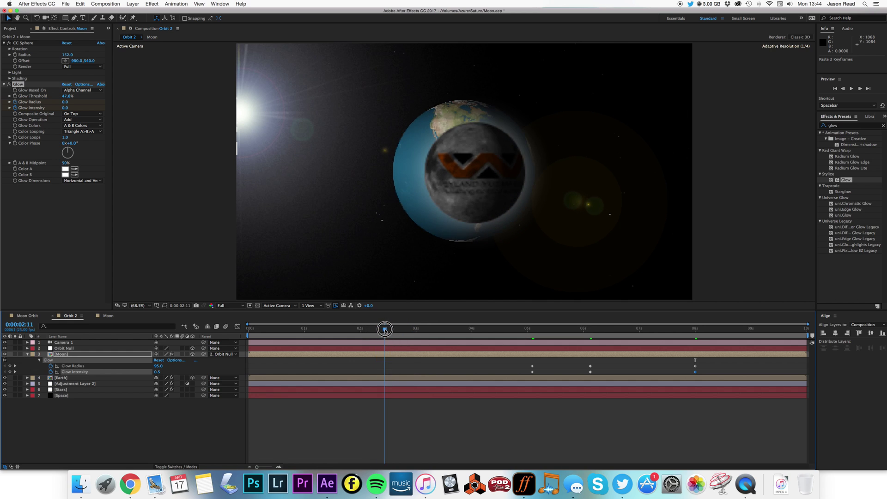
left_click(67, 102)
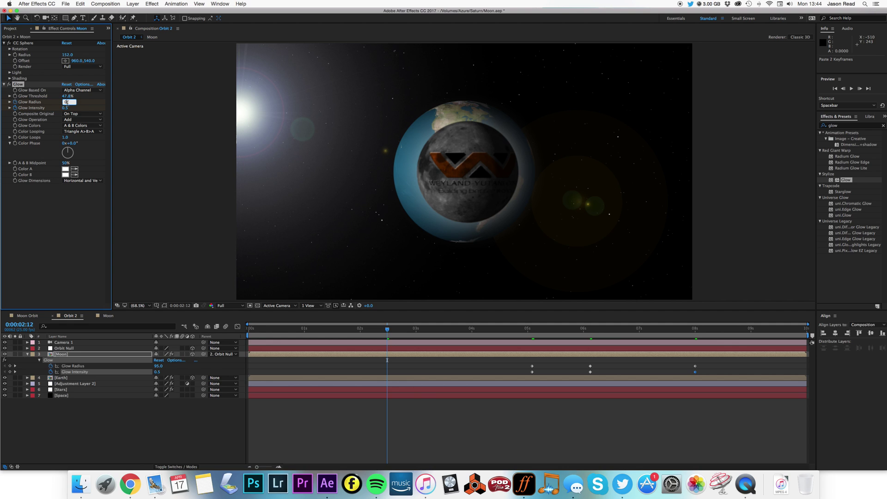
type("0")
left_click(66, 108)
type("0")
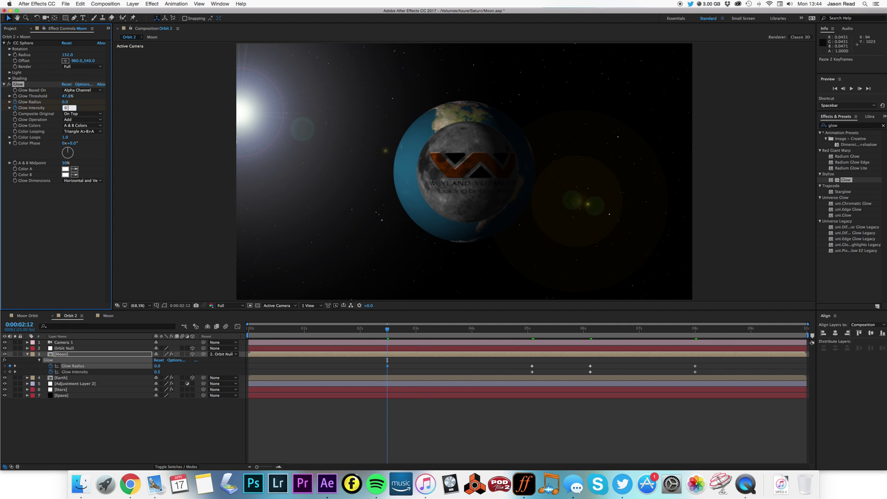
key("Return")
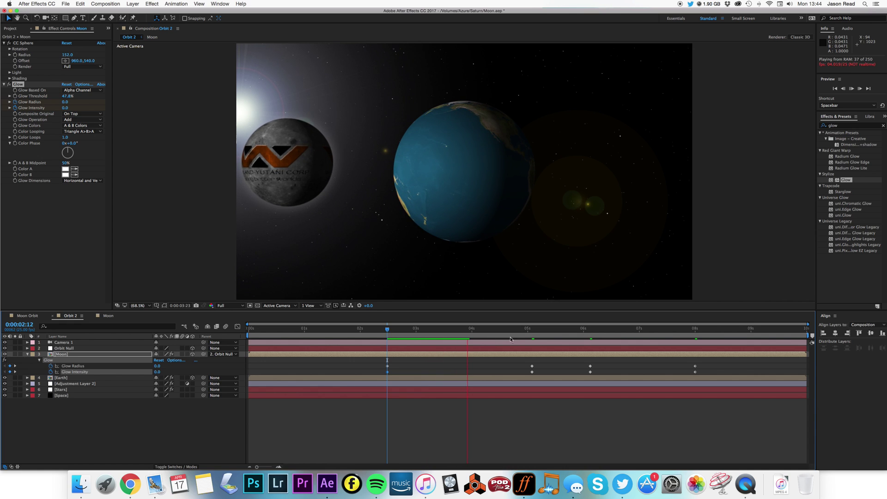
left_click_drag(547, 329, 828, 344)
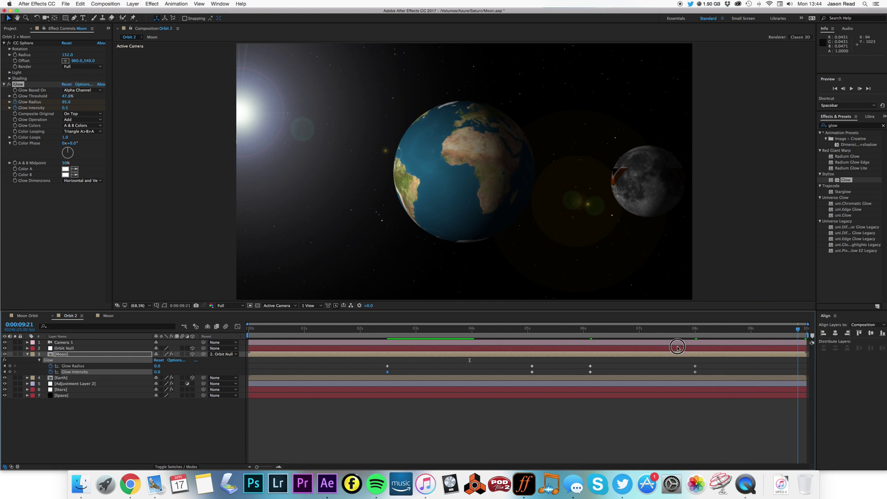
key("space")
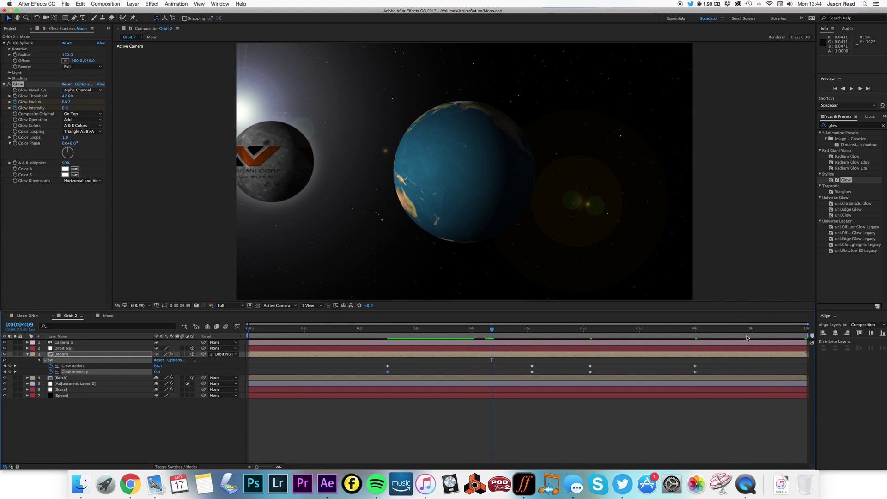
left_click(830, 334)
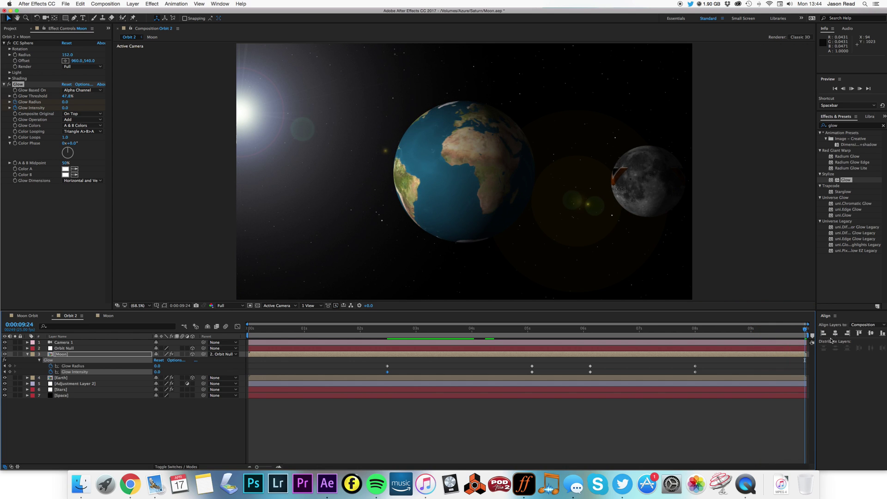
key("space")
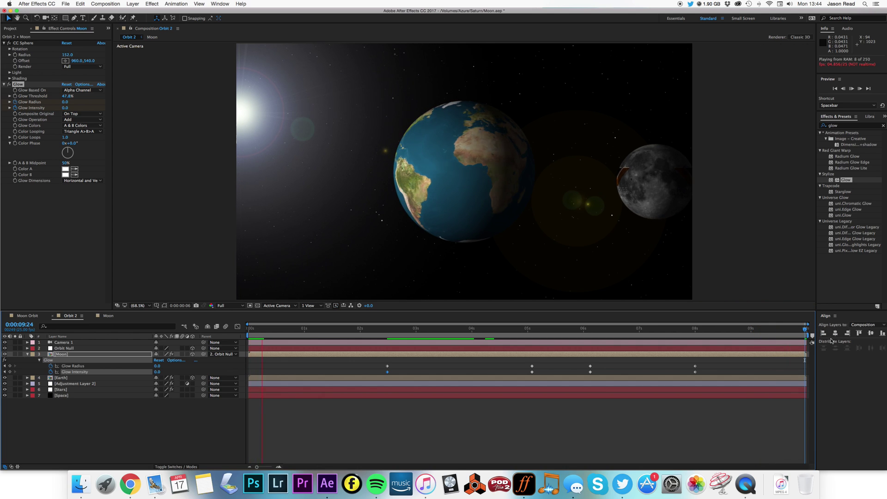
left_click(571, 418)
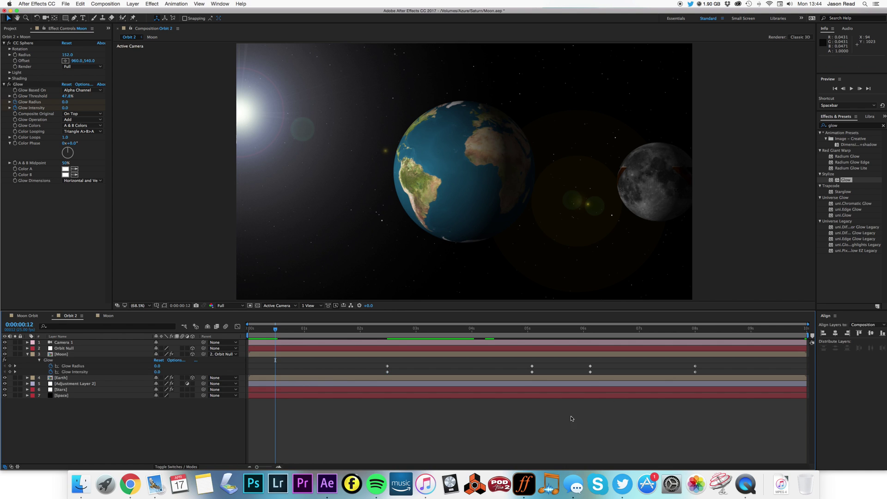
left_click(27, 354)
key("space")
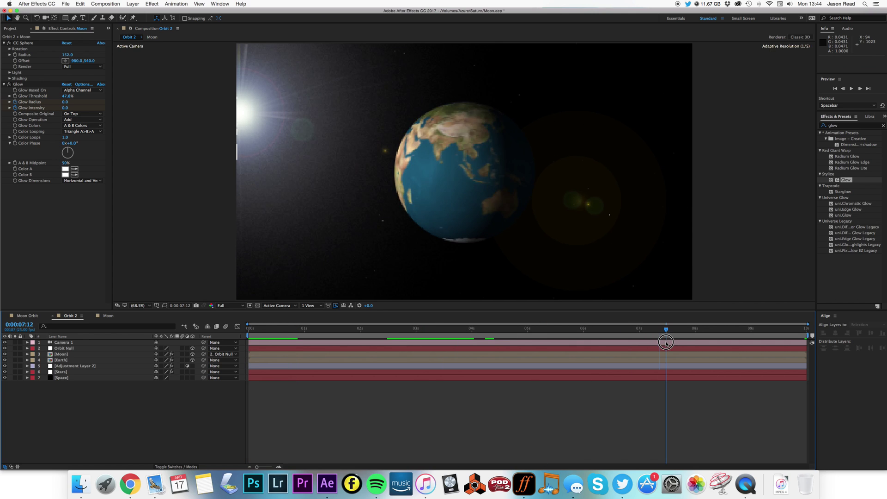
left_click(848, 341)
left_click(874, 344)
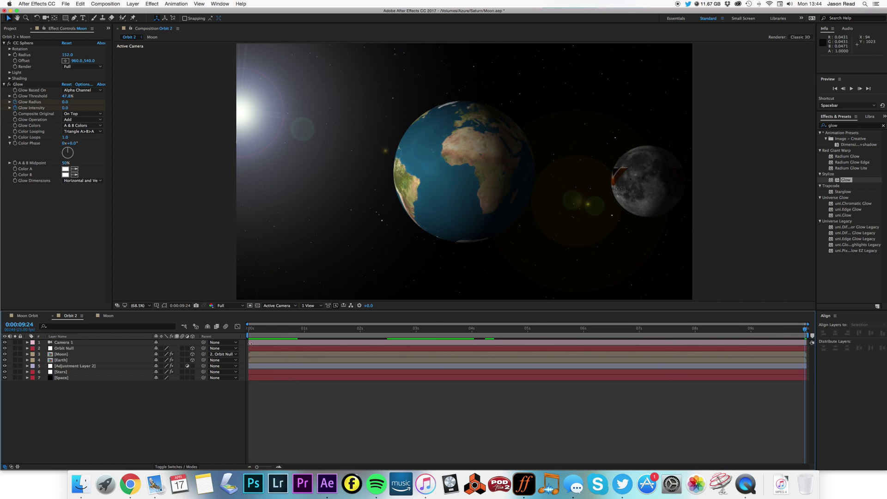
Switch the timeline to the Moon Orbit composition with its earthmap and lunar comp layers
left_click(9, 314)
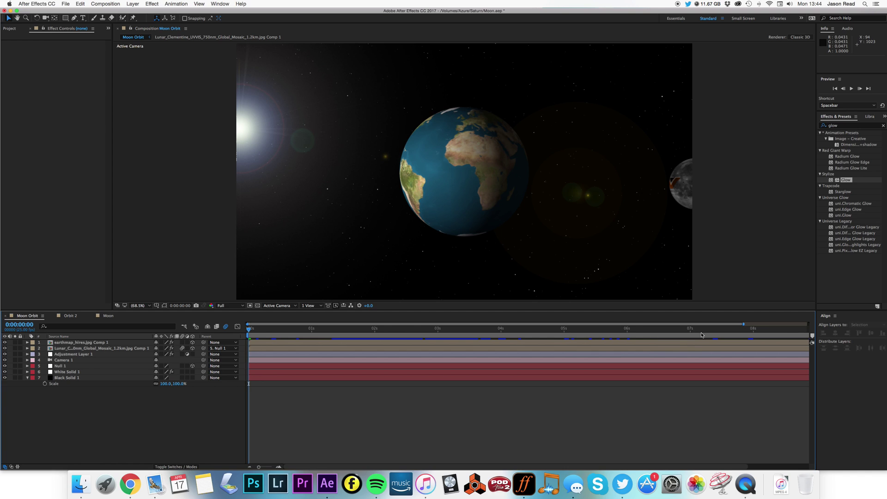